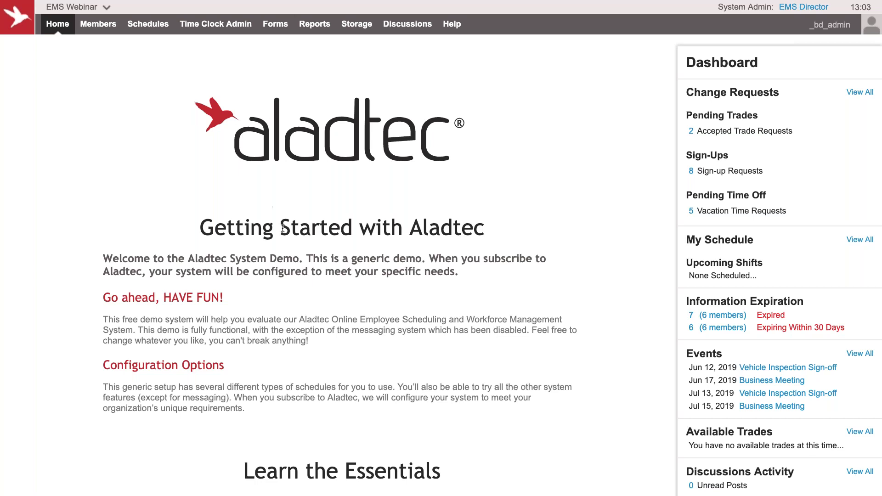
# Step: Scroll the dashboard, then expand and collapse the 2 accepted trade requests
pyautogui.scroll(-3, 312, 258)
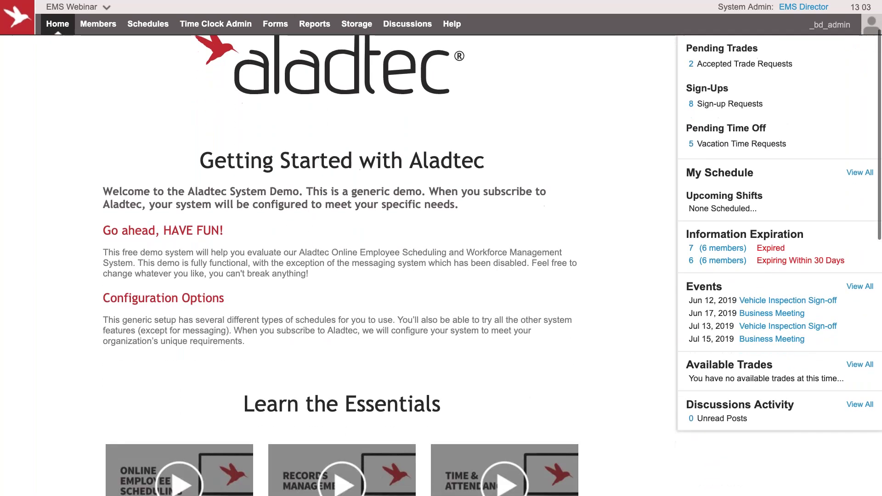
pyautogui.scroll(-4, 318, 376)
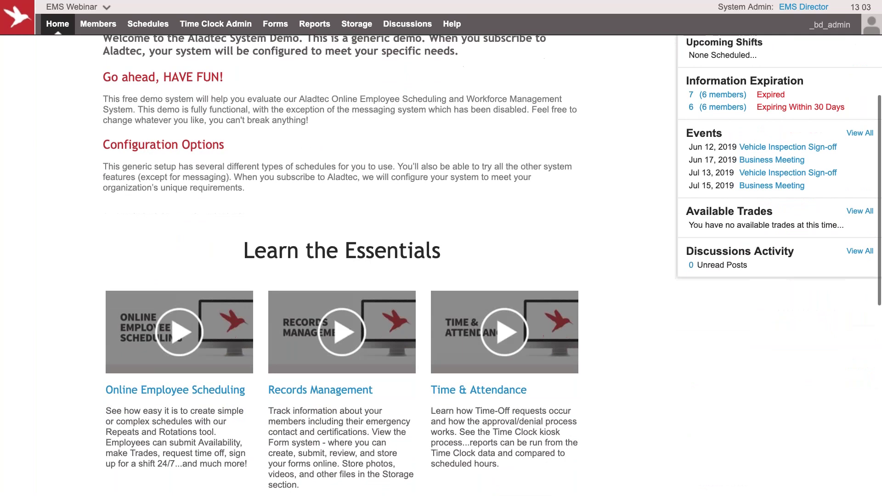
pyautogui.scroll(-6, 318, 377)
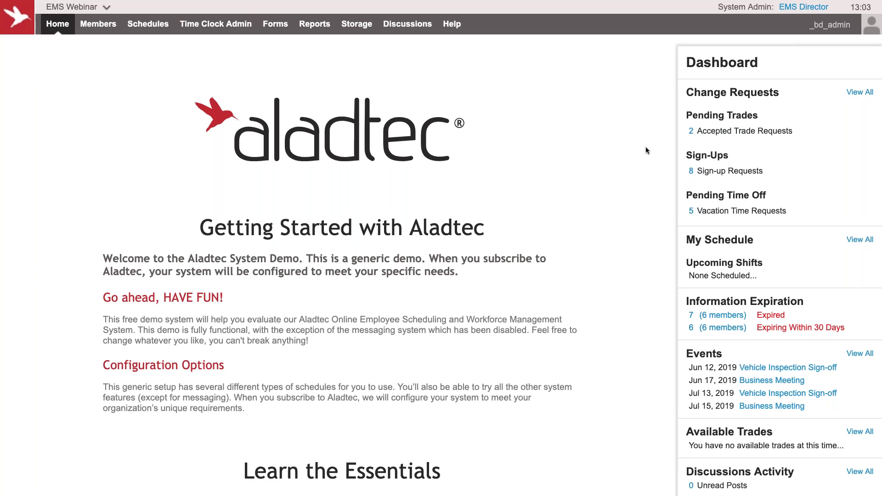
pyautogui.click(742, 132)
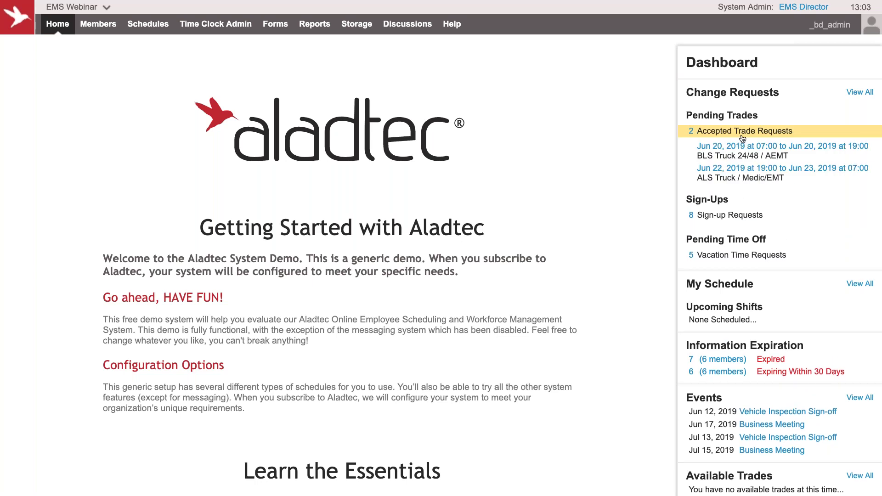
pyautogui.click(743, 133)
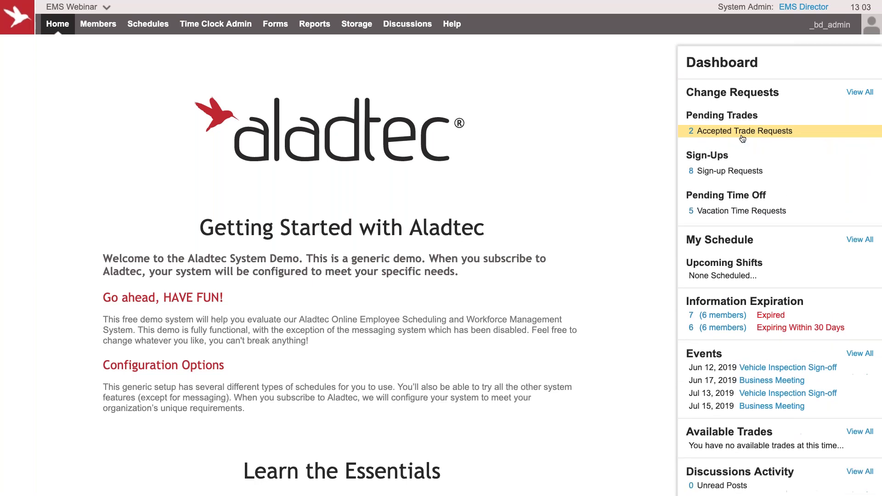
# Step: Expand and collapse the 8 sign-up requests and the 5 vacation time requests
pyautogui.click(734, 171)
pyautogui.click(731, 171)
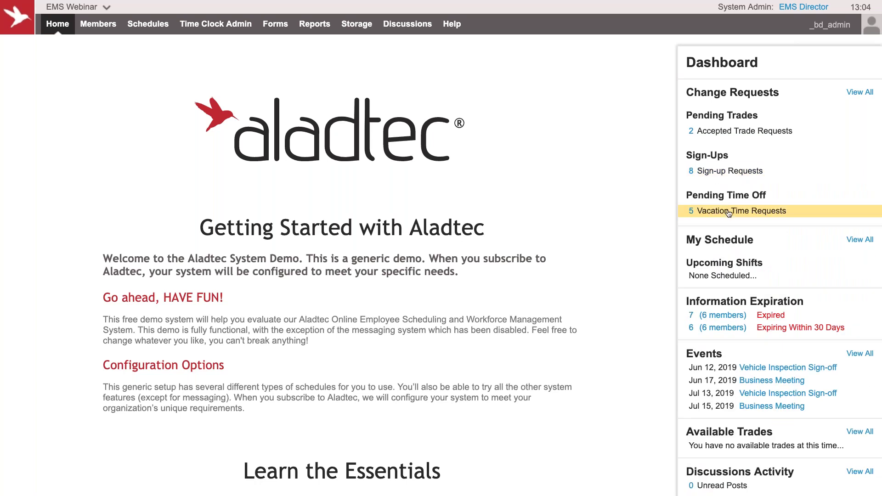
pyautogui.click(729, 212)
pyautogui.click(728, 213)
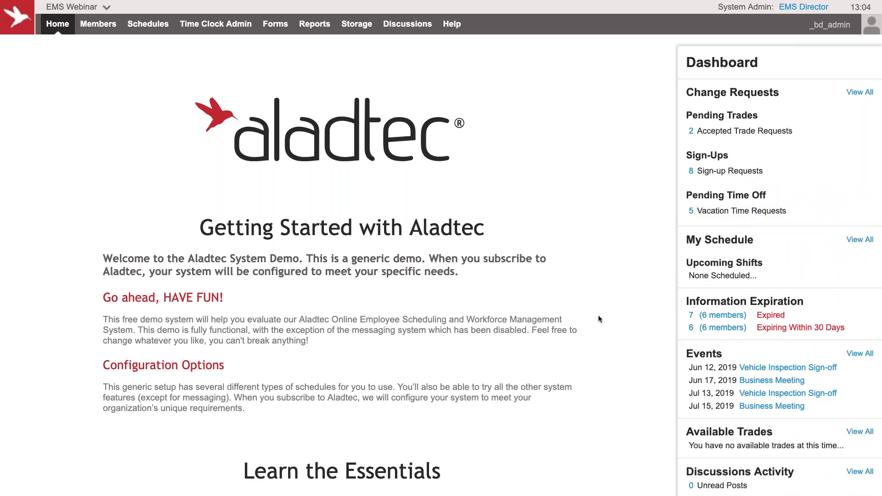
pyautogui.scroll(-2, 598, 317)
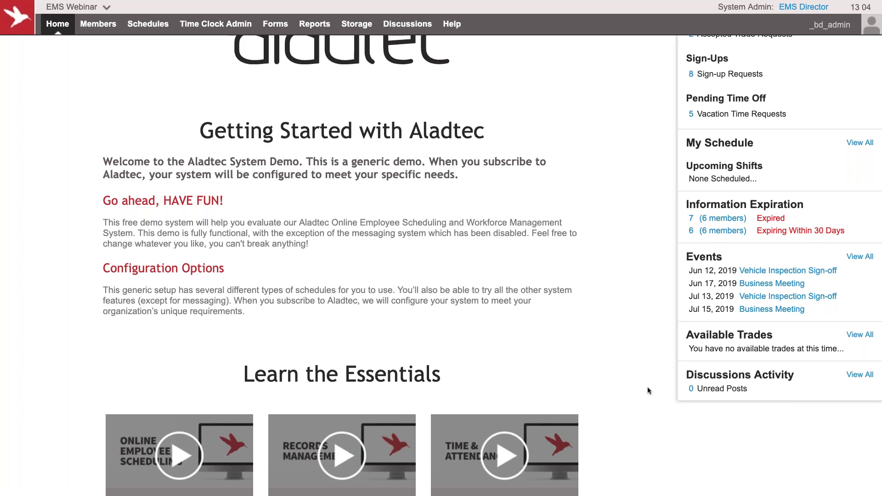
pyautogui.scroll(3, 605, 272)
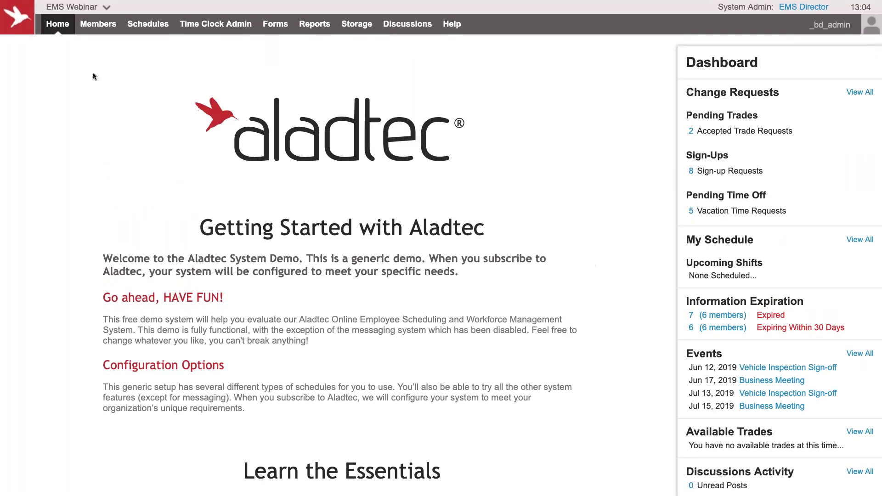
# Step: Open Members > Member Database and scroll across the 31-member table's columns
pyautogui.moveTo(95, 28)
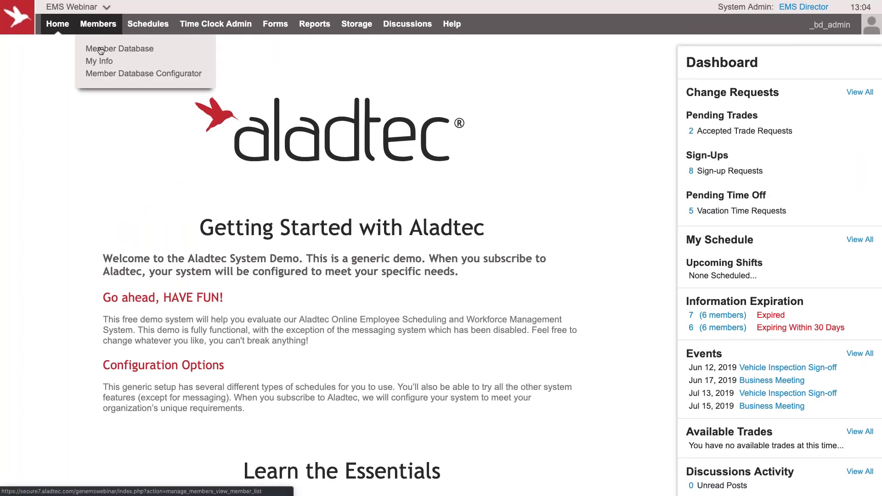
pyautogui.click(136, 49)
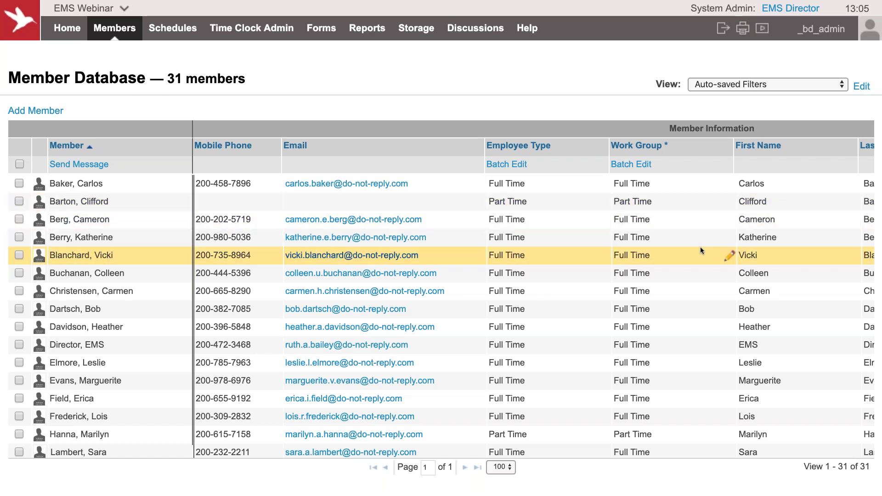
pyautogui.hscroll(5, 700, 248)
pyautogui.hscroll(3, 701, 251)
pyautogui.hscroll(5, 701, 250)
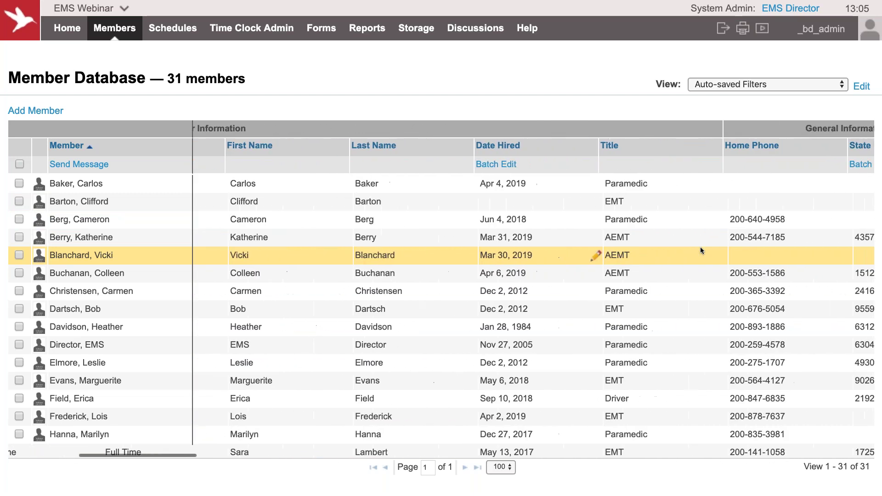
pyautogui.hscroll(5, 701, 250)
pyautogui.hscroll(5, 700, 247)
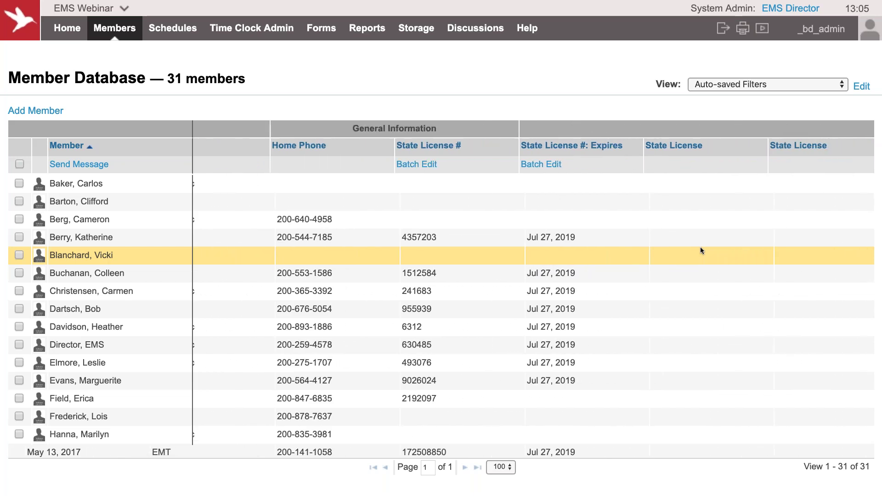
pyautogui.hscroll(6, 700, 246)
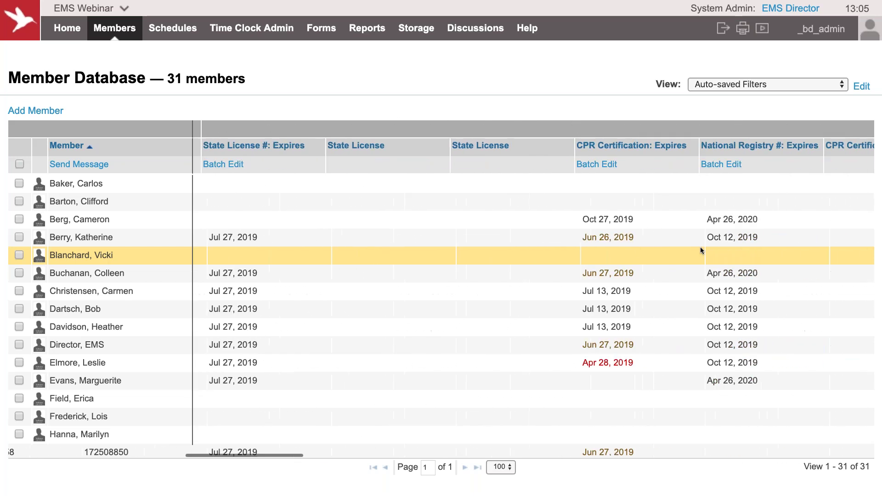
pyautogui.hscroll(4, 700, 247)
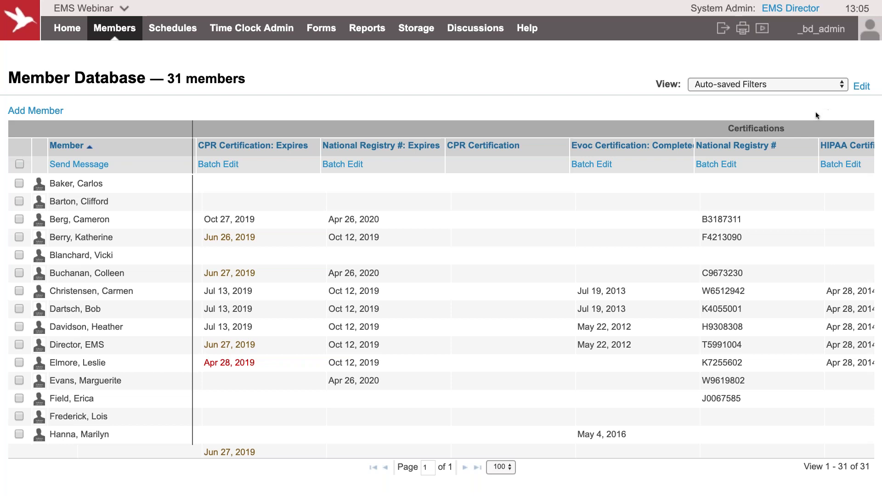
# Step: Check the View Edit panel, keep the Auto-saved Filters view, and scroll the table back left
pyautogui.click(858, 89)
pyautogui.scroll(-4, 748, 184)
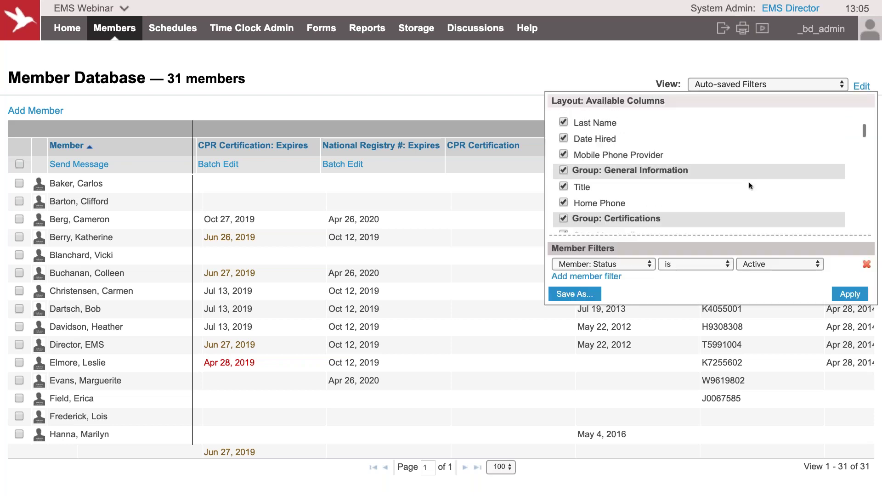
pyautogui.scroll(3, 749, 182)
pyautogui.click(749, 84)
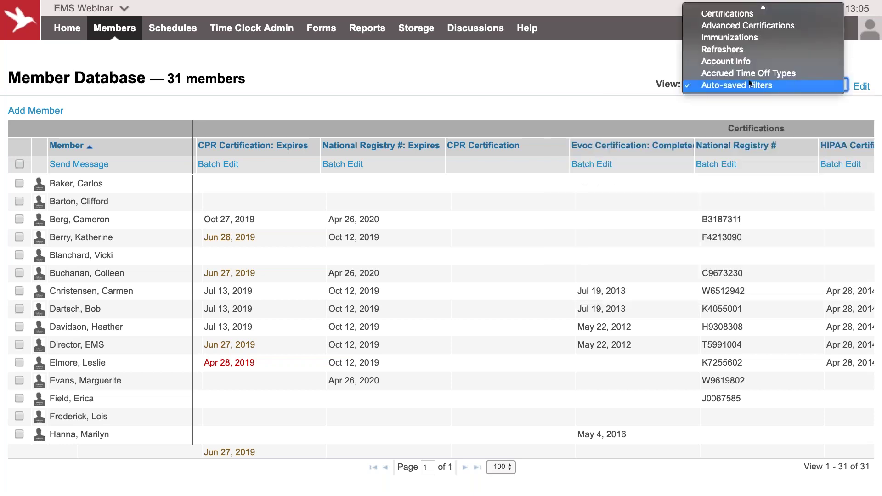
pyautogui.click(651, 86)
pyautogui.hscroll(-5, 525, 309)
pyautogui.hscroll(-10, 525, 309)
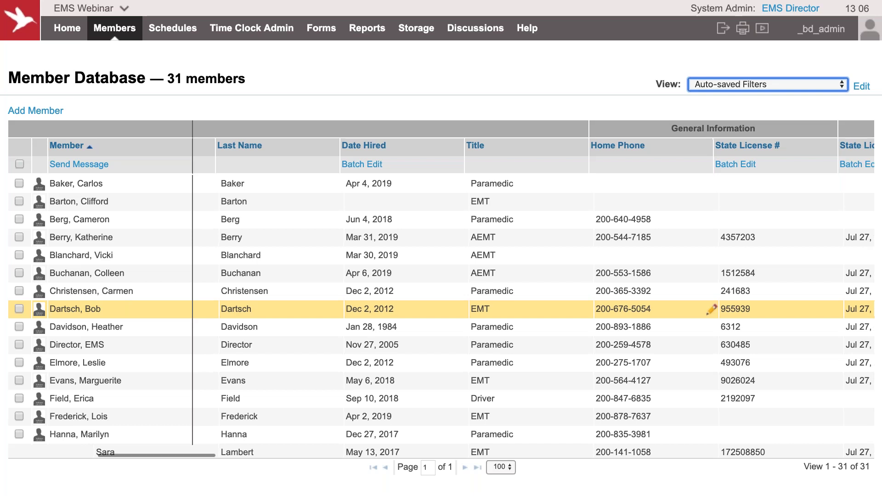
pyautogui.hscroll(-10, 711, 308)
pyautogui.moveTo(67, 181)
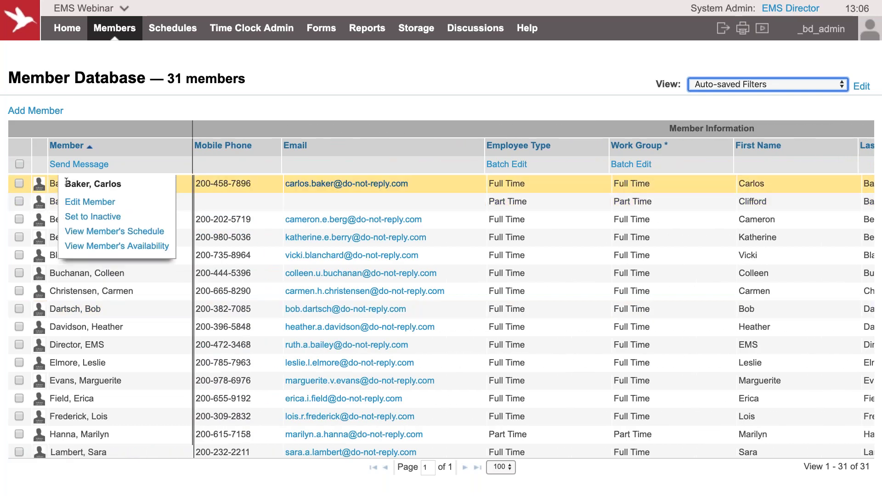
pyautogui.click(99, 206)
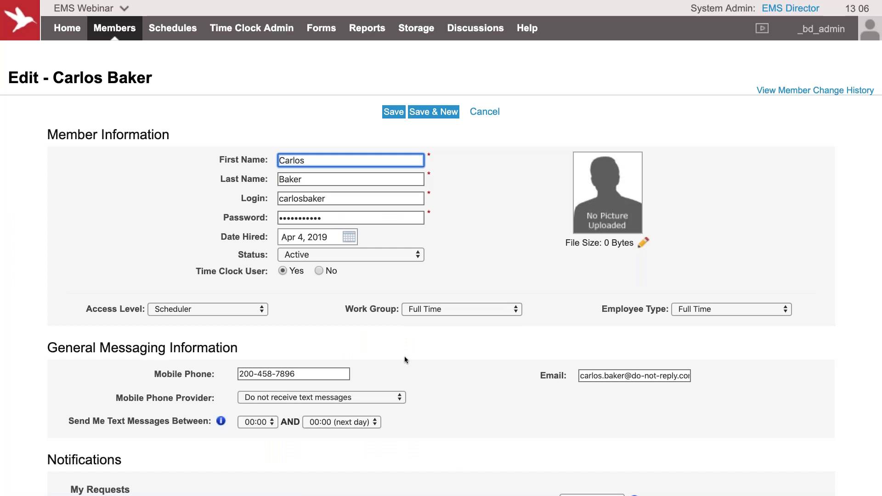
pyautogui.click(487, 166)
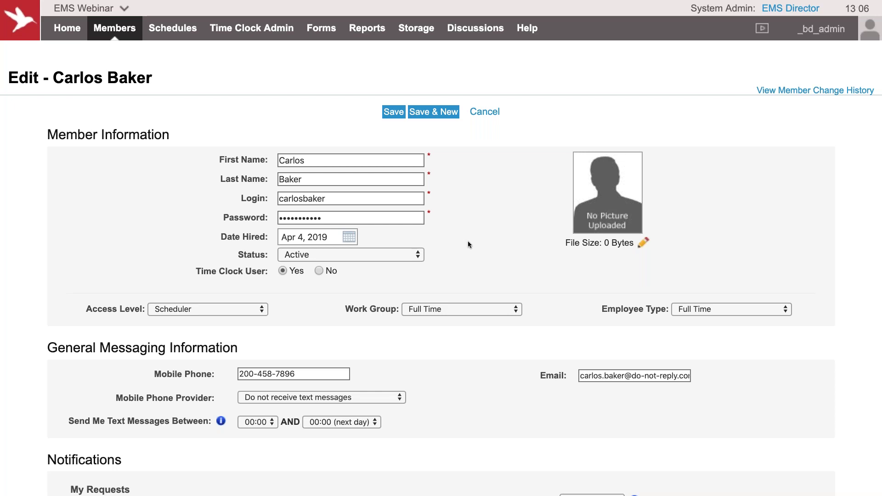
pyautogui.scroll(-5, 468, 244)
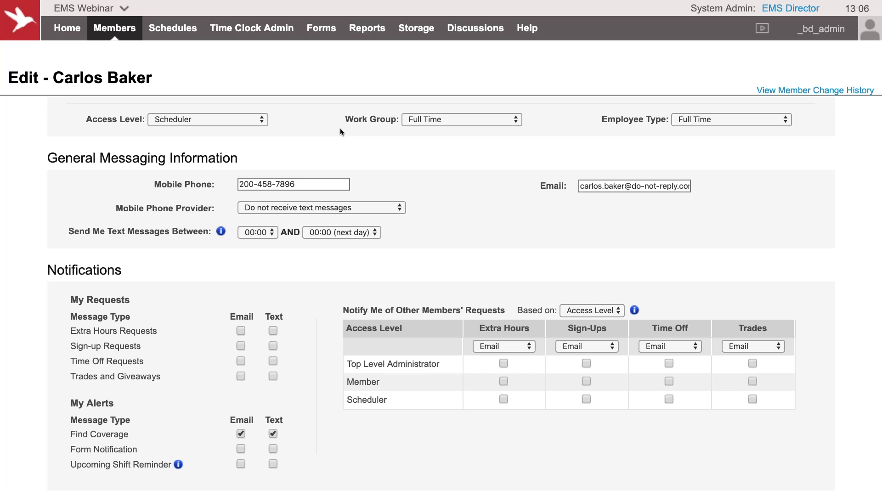
pyautogui.click(263, 119)
pyautogui.click(284, 130)
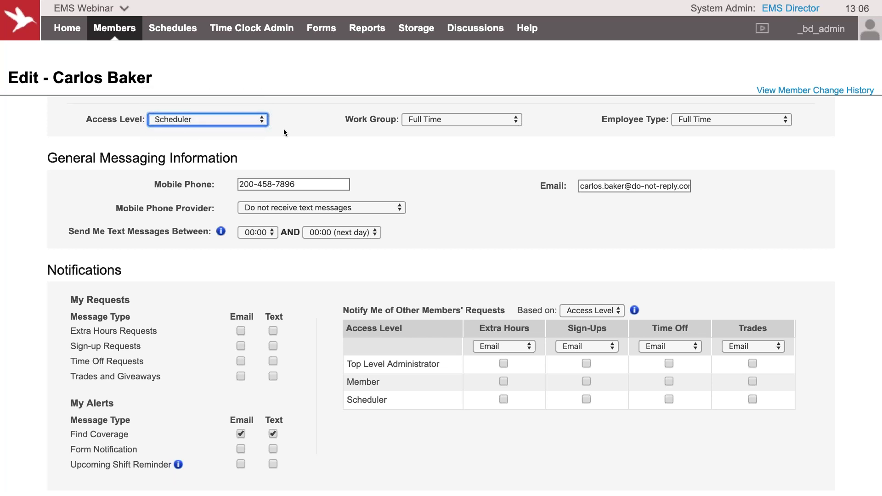
pyautogui.click(456, 121)
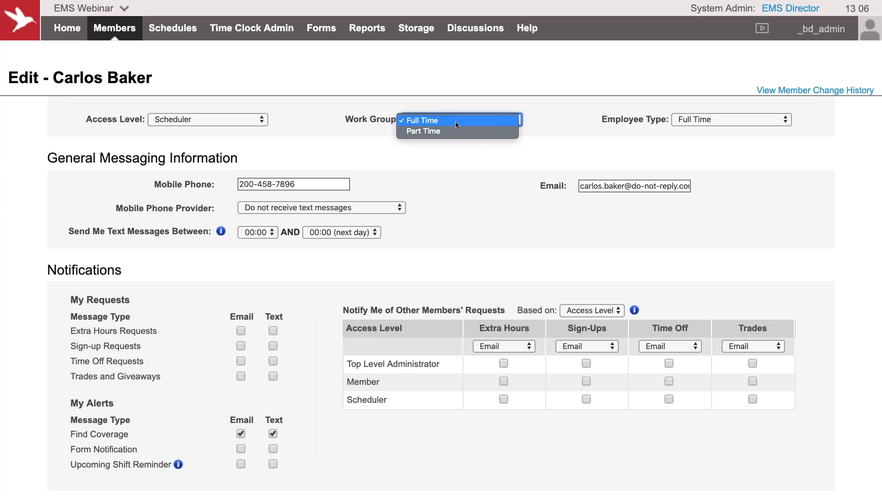
pyautogui.click(554, 128)
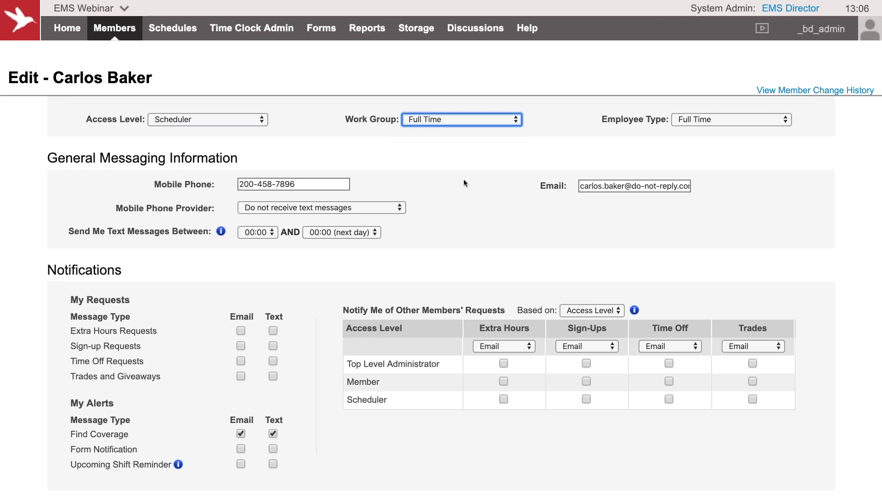
pyautogui.scroll(-2, 465, 182)
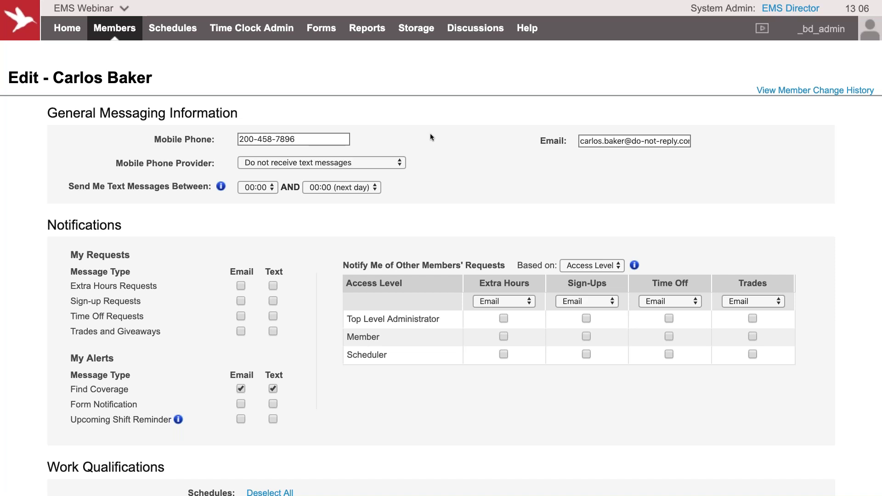
# Step: Scroll the edit form to the Notify Me of Other Members' Requests section and review it
pyautogui.scroll(-2, 441, 284)
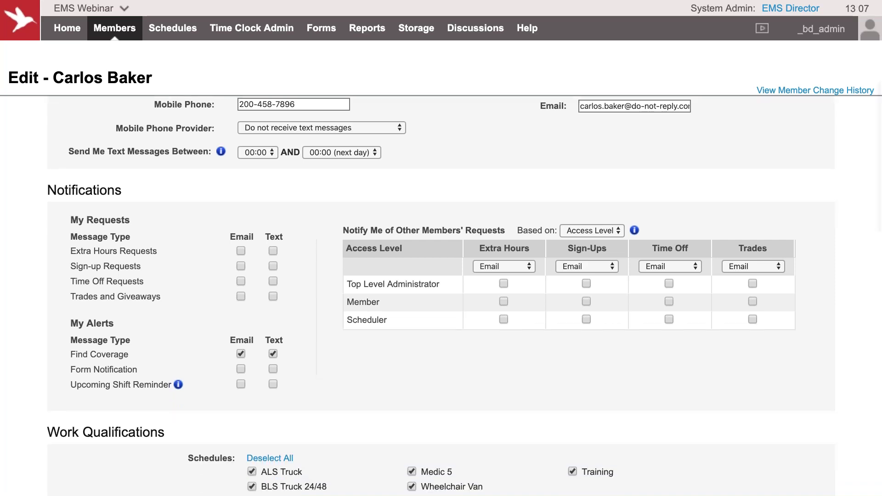
pyautogui.scroll(-3, 274, 211)
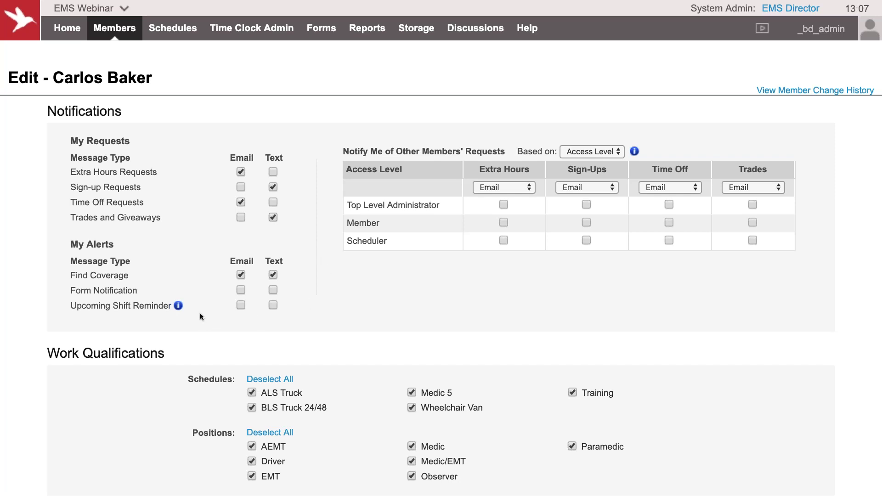
pyautogui.moveTo(185, 310)
pyautogui.tripleClick(390, 151)
pyautogui.click(378, 151)
pyautogui.scroll(-5, 525, 252)
pyautogui.scroll(-1, 525, 254)
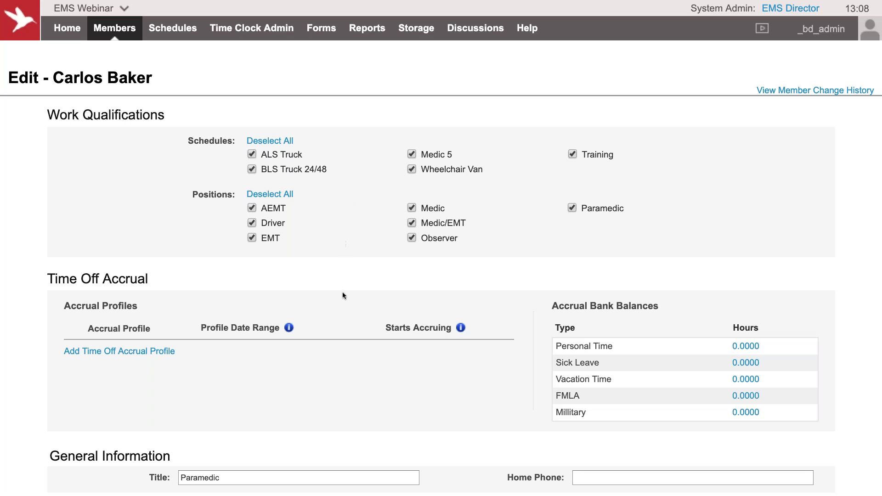
# Step: Add a time off accrual profile and add 48 hours to the Vacation Time bank
pyautogui.scroll(-4, 356, 404)
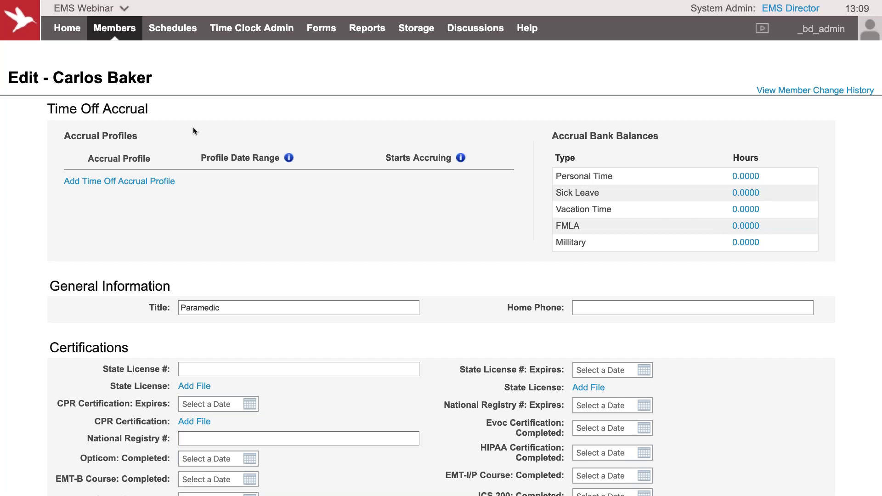
pyautogui.click(135, 183)
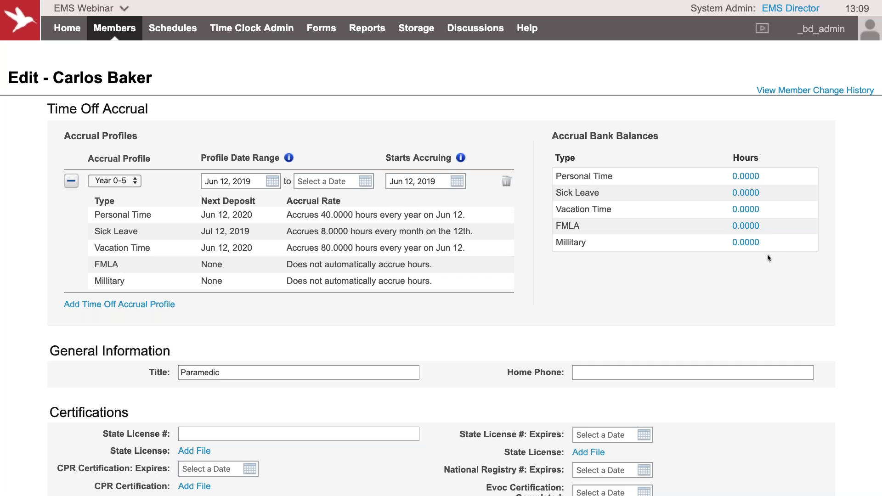
pyautogui.click(750, 211)
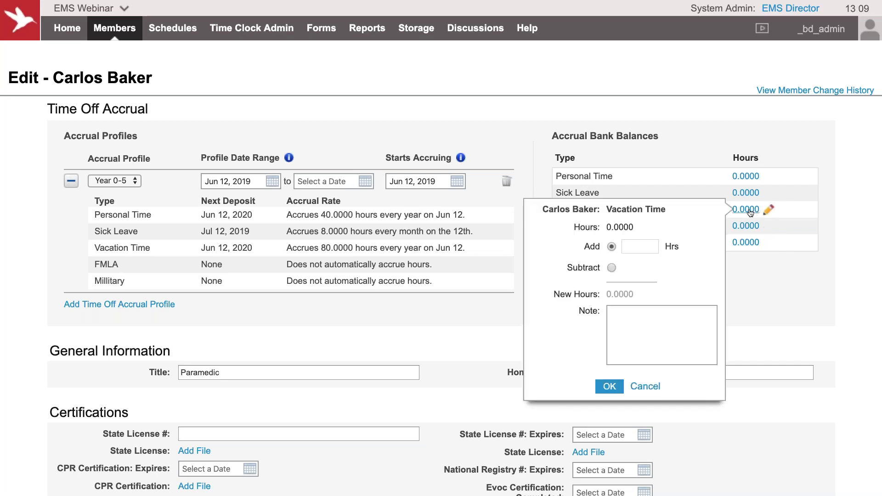
pyautogui.click(646, 244)
pyautogui.write('48')
pyautogui.click(610, 385)
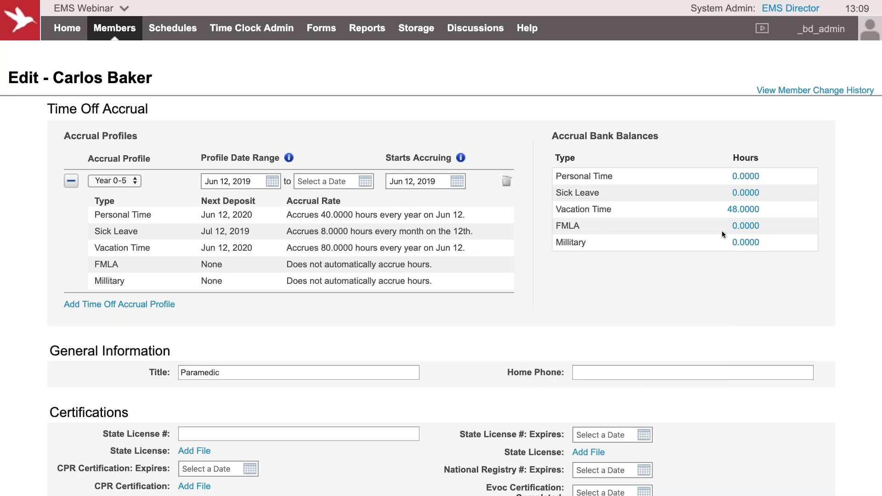
# Step: Add 12 hours to Sick Leave and set the profile end date to Jun 14, 2019
pyautogui.click(745, 196)
pyautogui.click(655, 231)
pyautogui.write('12')
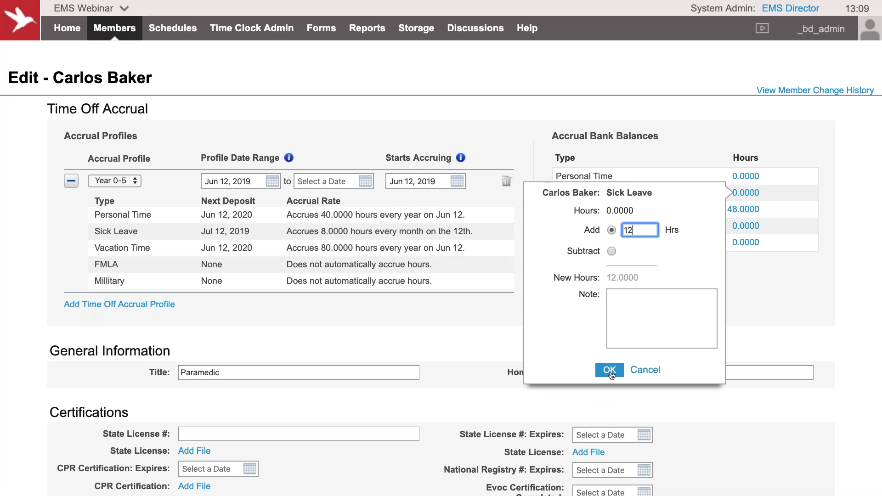
pyautogui.click(611, 373)
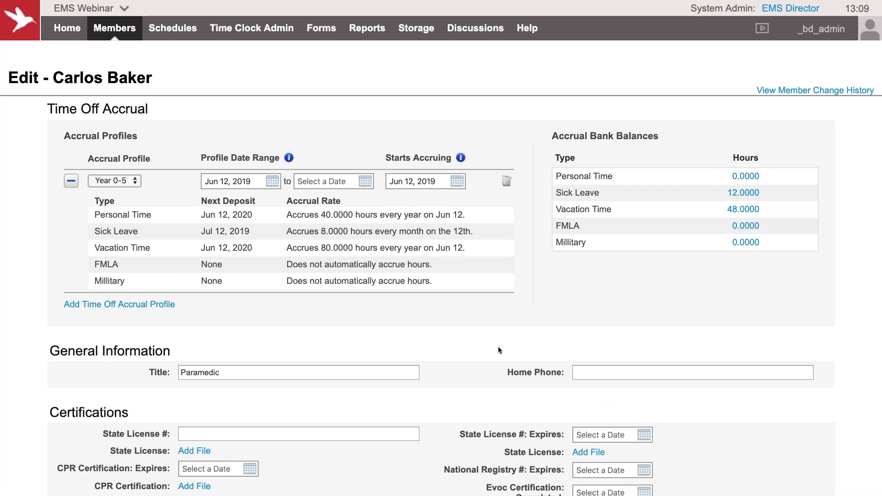
pyautogui.scroll(-3, 498, 347)
pyautogui.scroll(3, 444, 255)
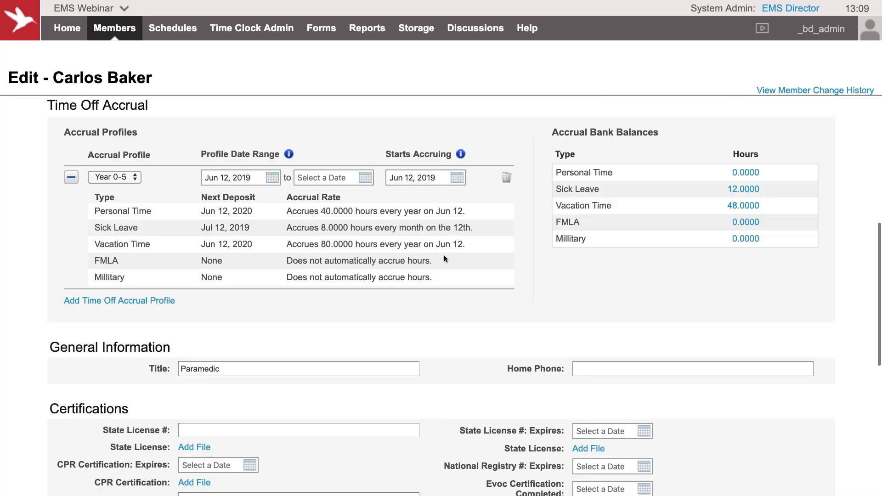
pyautogui.click(343, 182)
pyautogui.click(391, 250)
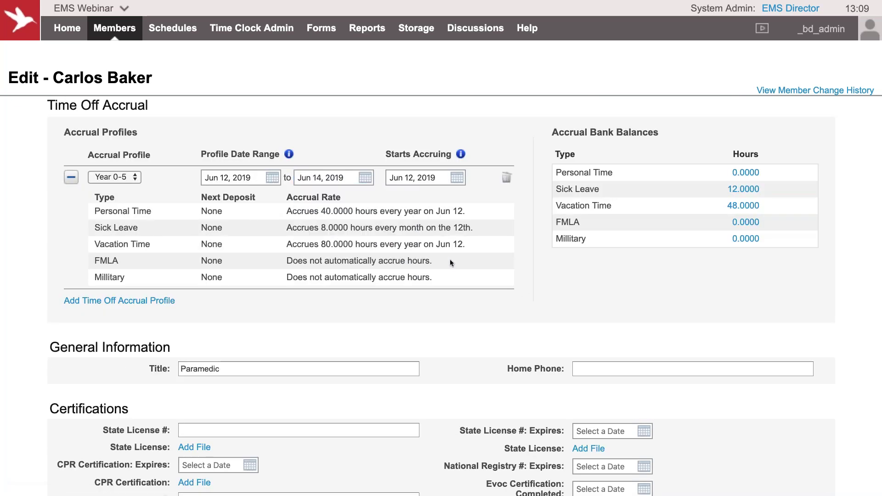
pyautogui.scroll(-5, 540, 328)
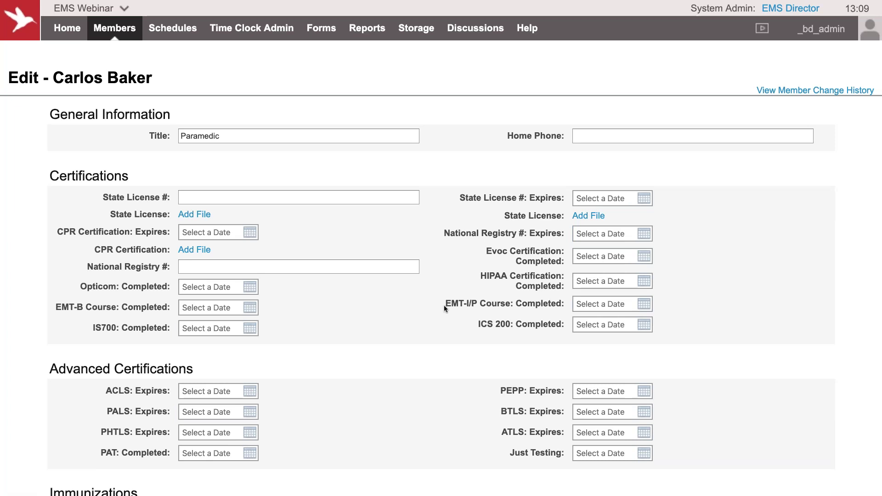
# Step: Save the member's profile edits, then open the Member Database Configurator
pyautogui.scroll(-3, 444, 305)
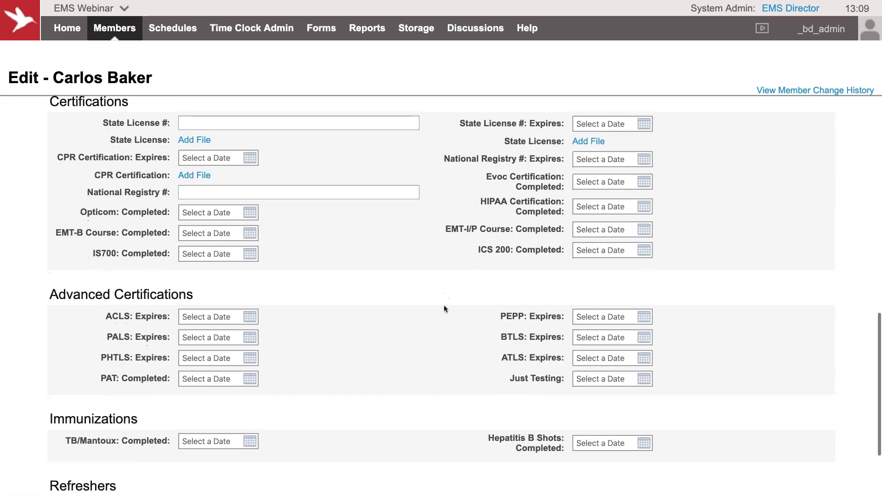
pyautogui.scroll(-2, 443, 308)
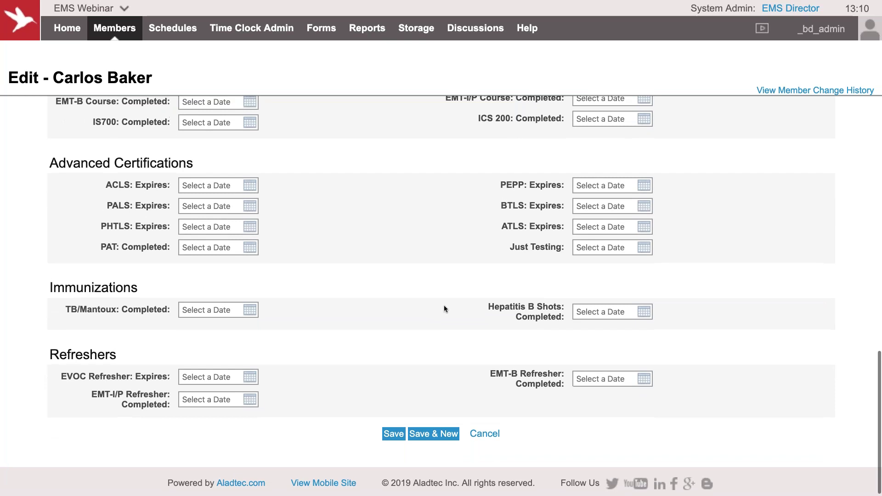
pyautogui.scroll(7, 444, 305)
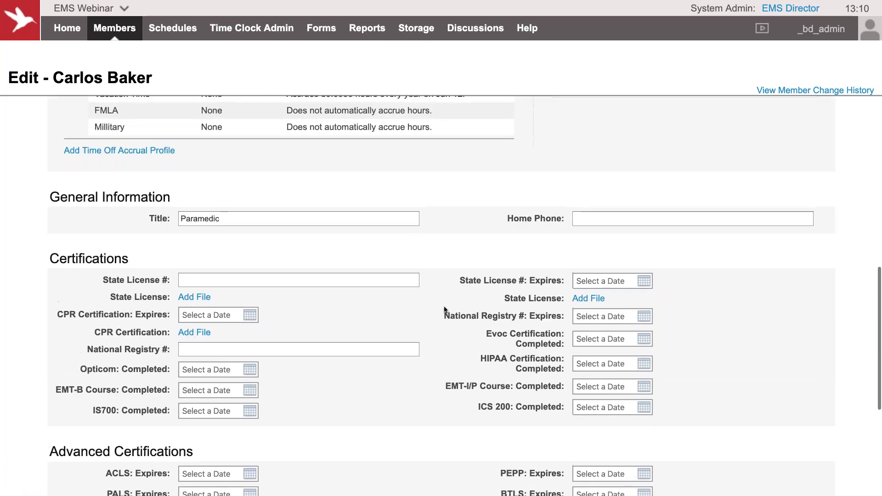
pyautogui.scroll(-4, 458, 363)
pyautogui.scroll(-3, 459, 363)
pyautogui.click(394, 431)
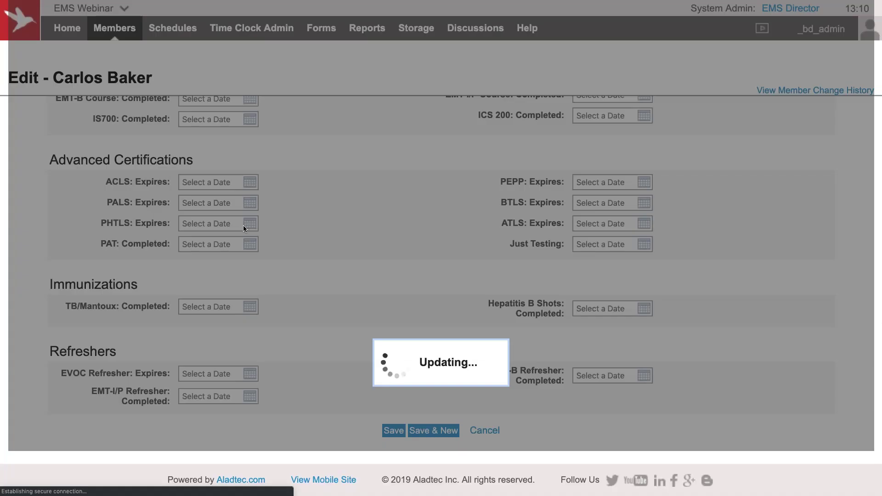
pyautogui.moveTo(114, 35)
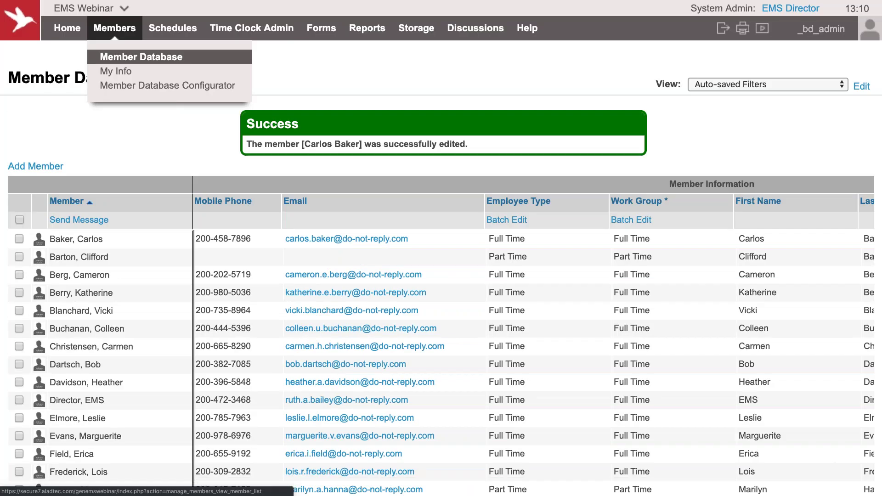
pyautogui.click(174, 89)
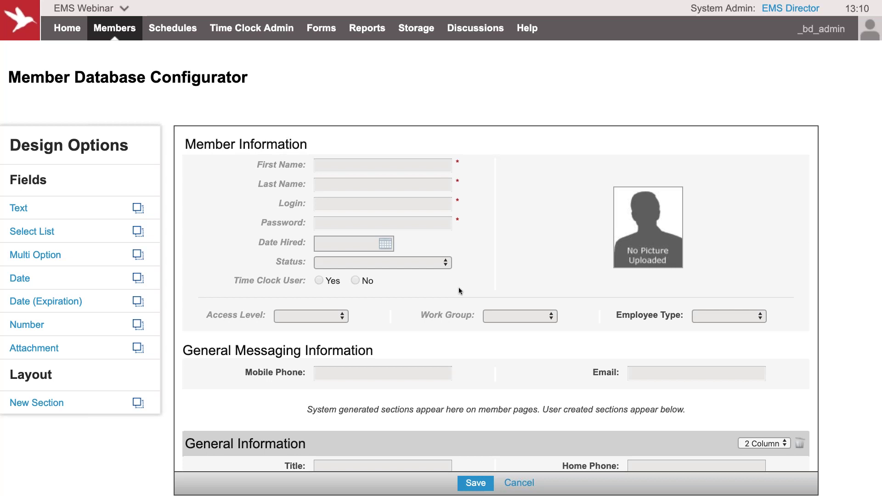
pyautogui.scroll(-4, 459, 288)
pyautogui.scroll(-5, 458, 288)
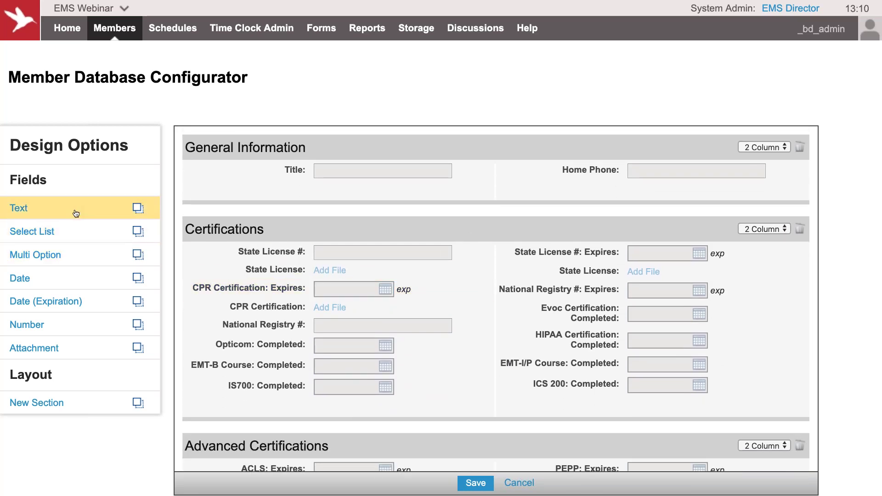
pyautogui.moveTo(96, 213); pyautogui.dragTo(235, 200)
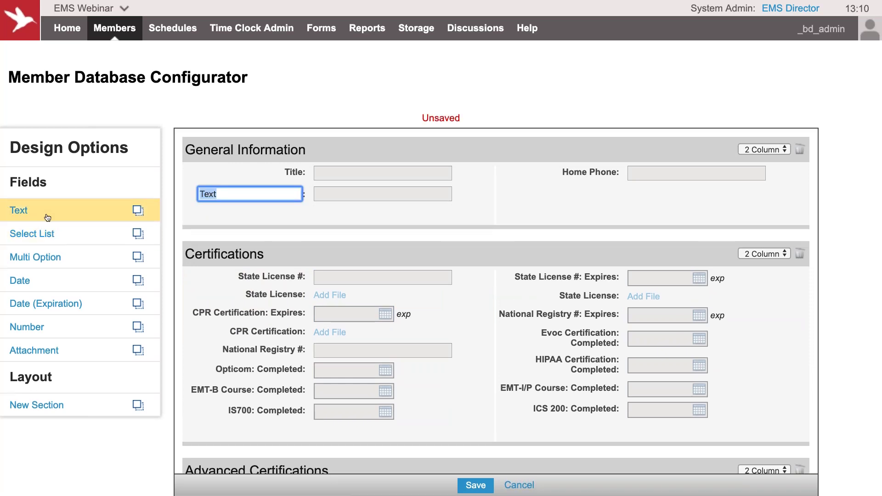
pyautogui.moveTo(46, 233); pyautogui.dragTo(570, 203)
pyautogui.moveTo(217, 263); pyautogui.dragTo(216, 216)
pyautogui.press('Return')
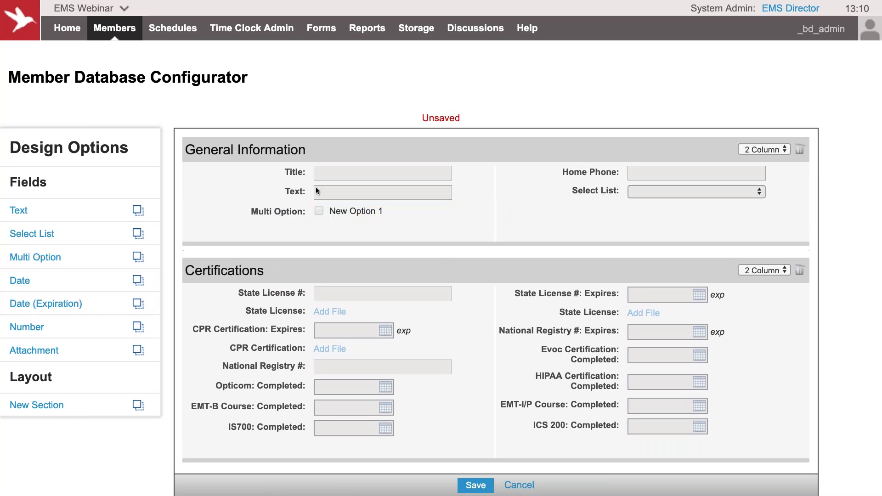
pyautogui.click(294, 191)
pyautogui.click(276, 212)
pyautogui.click(290, 212)
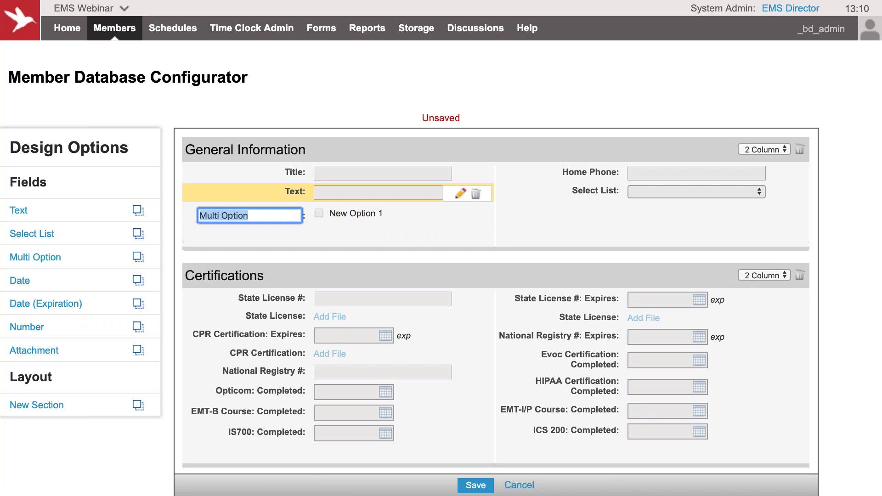
pyautogui.click(292, 173)
pyautogui.click(437, 248)
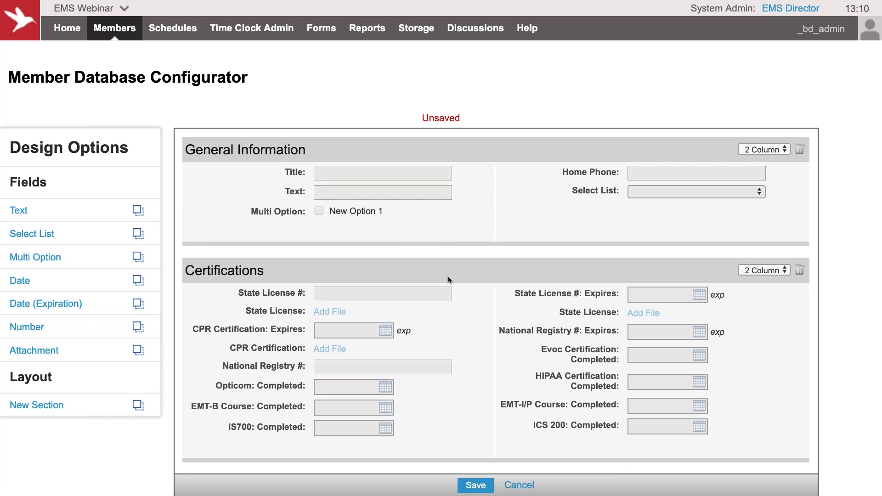
pyautogui.scroll(-3, 460, 330)
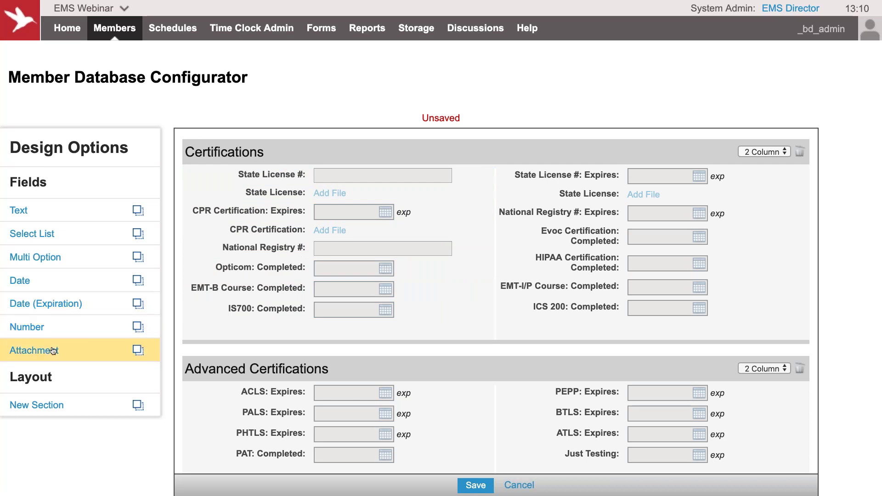
# Step: Add an Attachment field to Certifications labelled 'CPR Certification'
pyautogui.moveTo(64, 352); pyautogui.dragTo(241, 298)
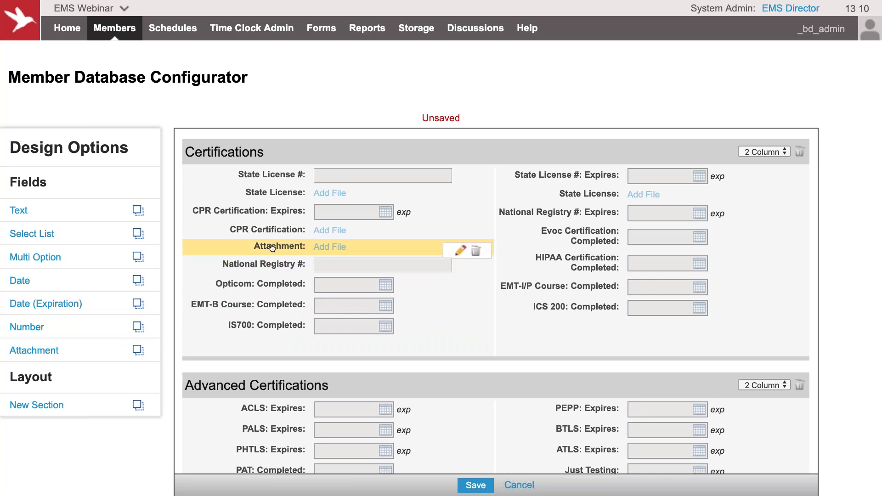
pyautogui.doubleClick(241, 229)
pyautogui.hotkey('ctrl', 'c')
pyautogui.doubleClick(276, 252)
pyautogui.hotkey('ctrl', 'v')
pyautogui.press('Return')
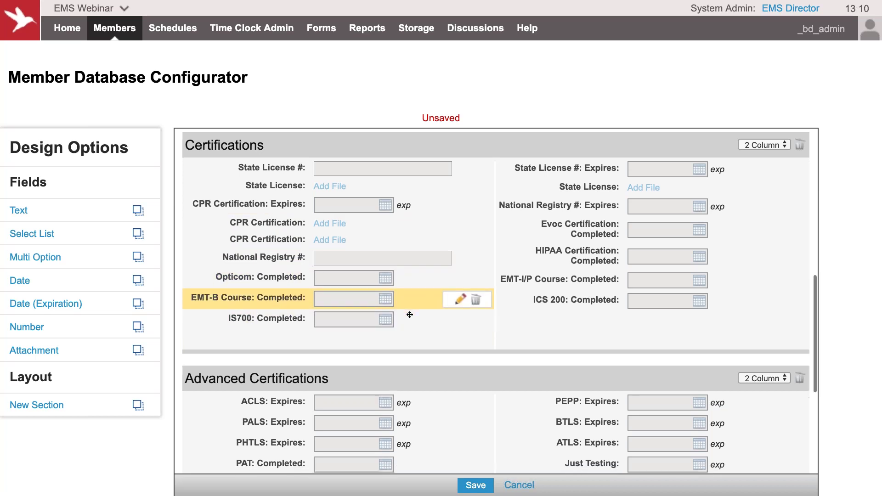
# Step: Leave the configurator without saving and return to the Member Database list
pyautogui.scroll(-5, 410, 314)
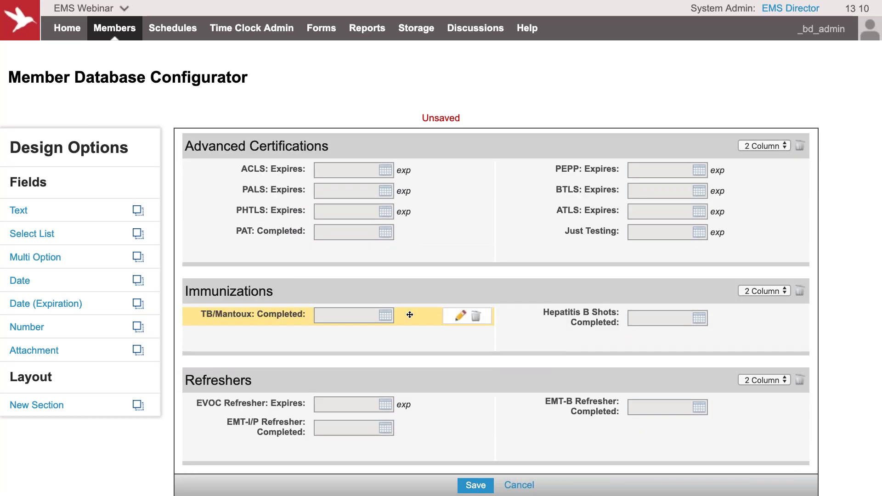
pyautogui.scroll(8, 408, 258)
pyautogui.click(118, 39)
pyautogui.click(507, 170)
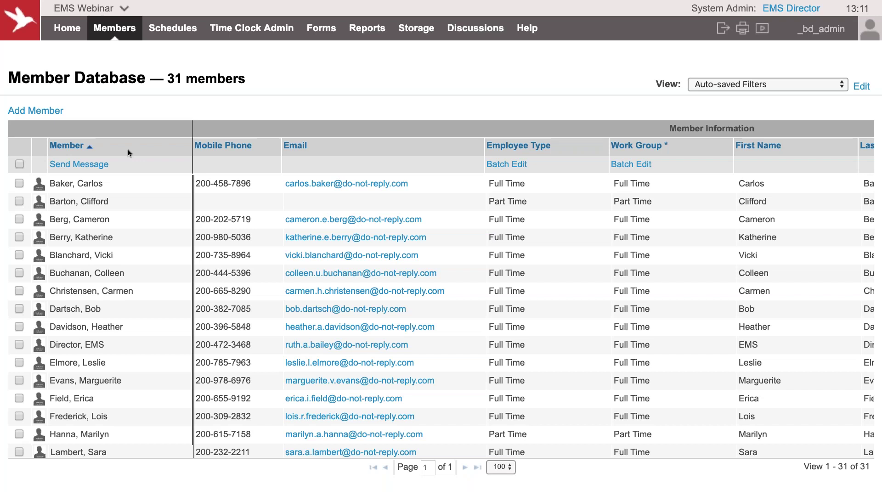
pyautogui.click(20, 165)
pyautogui.click(79, 164)
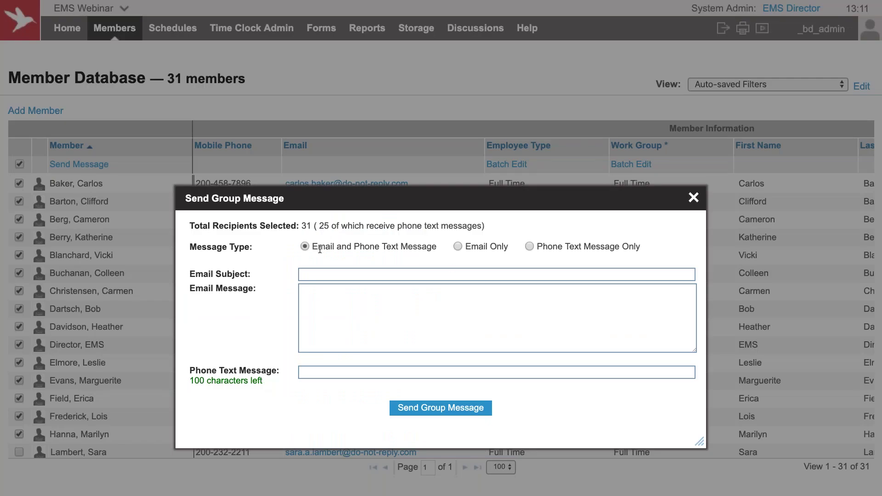
pyautogui.click(458, 246)
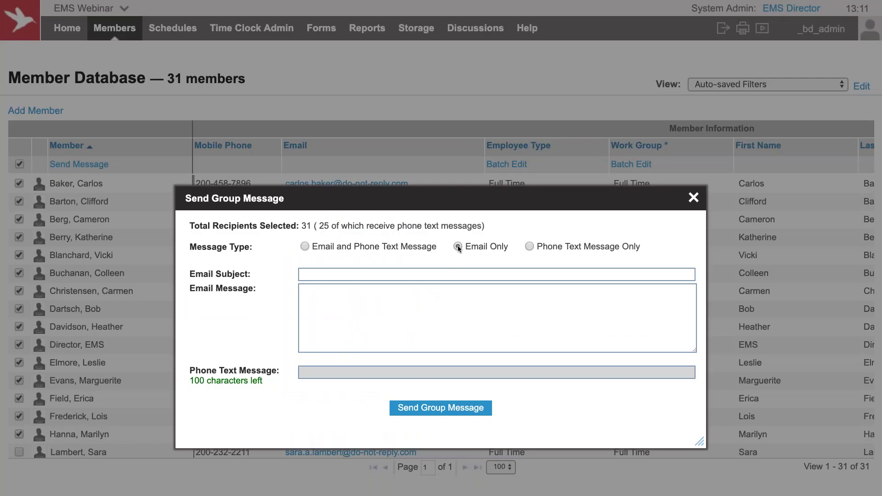
pyautogui.click(530, 247)
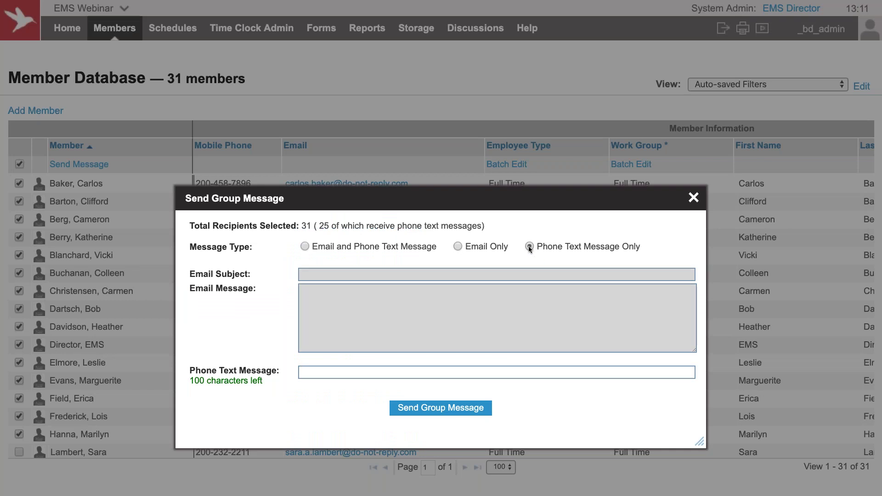
pyautogui.click(457, 246)
pyautogui.click(305, 247)
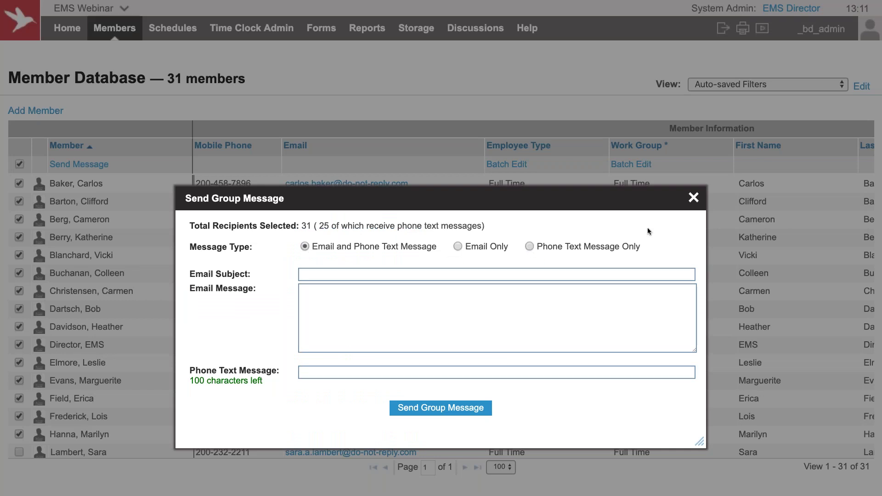
pyautogui.click(694, 198)
pyautogui.click(19, 164)
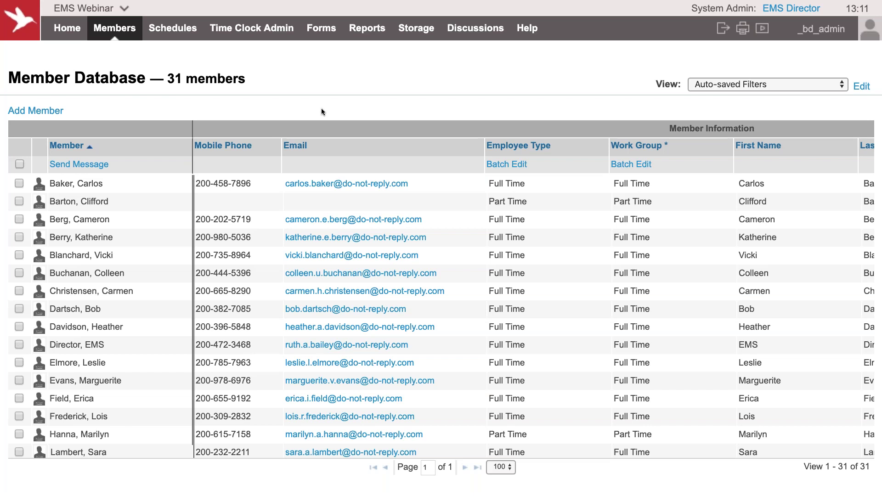
# Step: Sort members ascending by Title, review the sorted rows, then go to the Schedules calendar
pyautogui.hscroll(10, 528, 291)
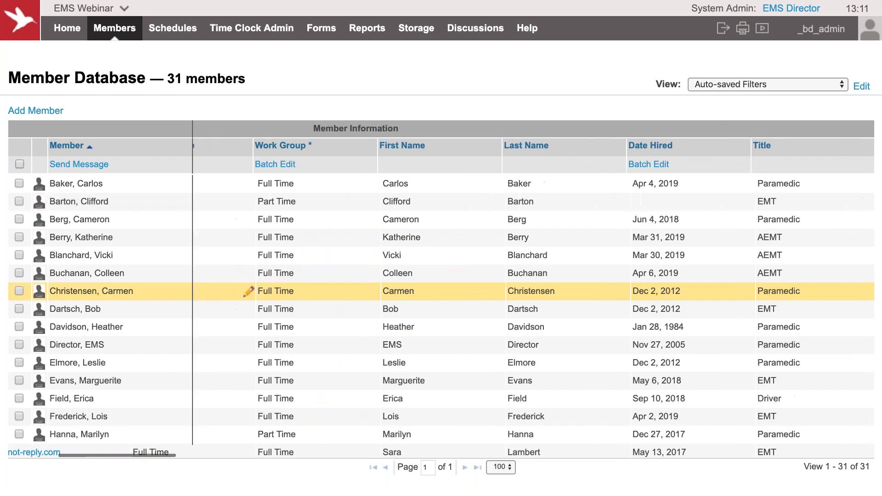
pyautogui.hscroll(2, 529, 291)
pyautogui.click(336, 146)
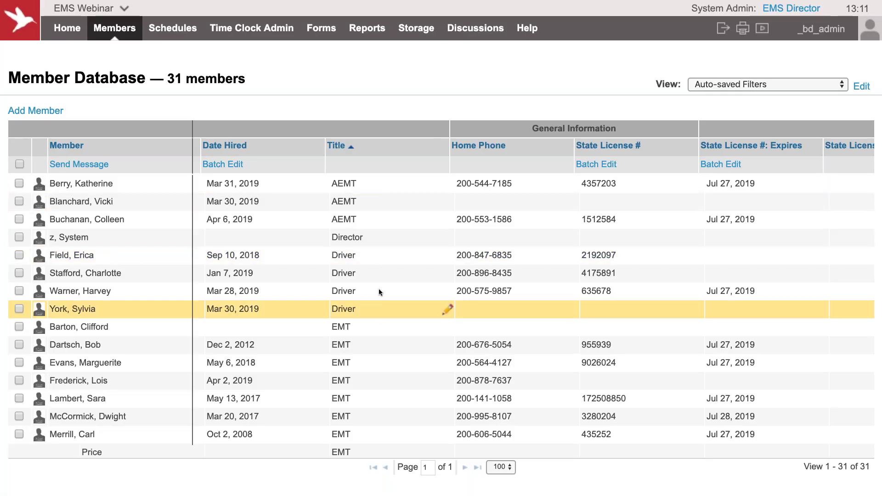
pyautogui.scroll(-2, 376, 378)
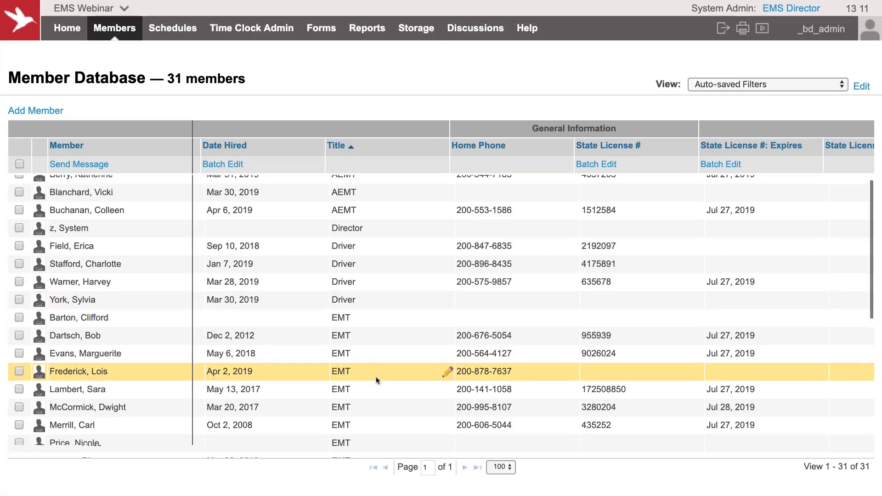
pyautogui.scroll(-5, 376, 376)
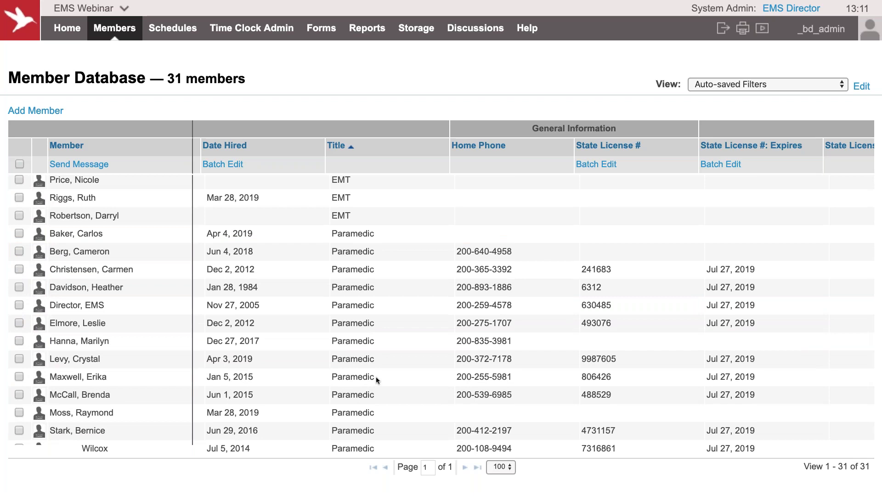
pyautogui.scroll(5, 376, 377)
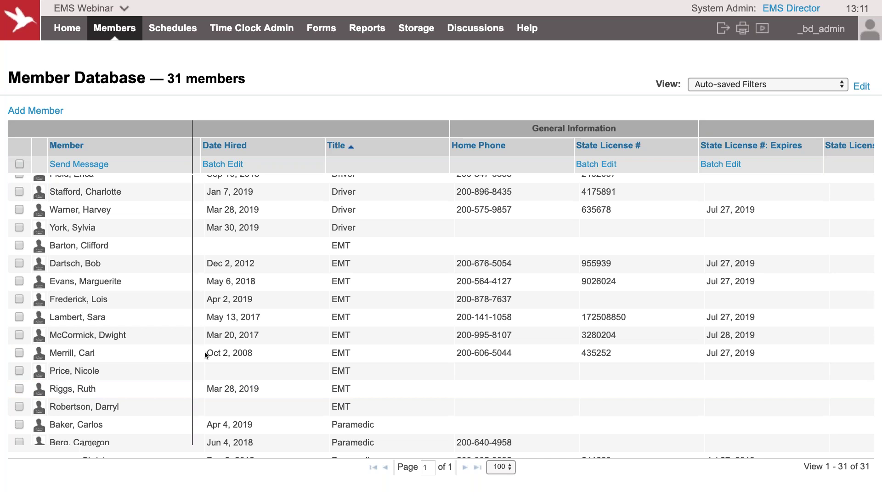
pyautogui.click(177, 27)
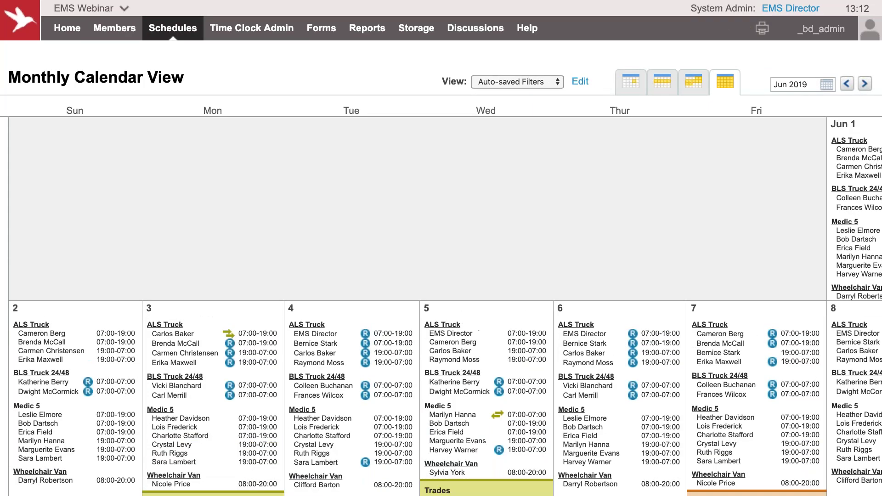
# Step: Review the June 2019 monthly calendar's daily crew shifts by unit
pyautogui.moveTo(519, 353)
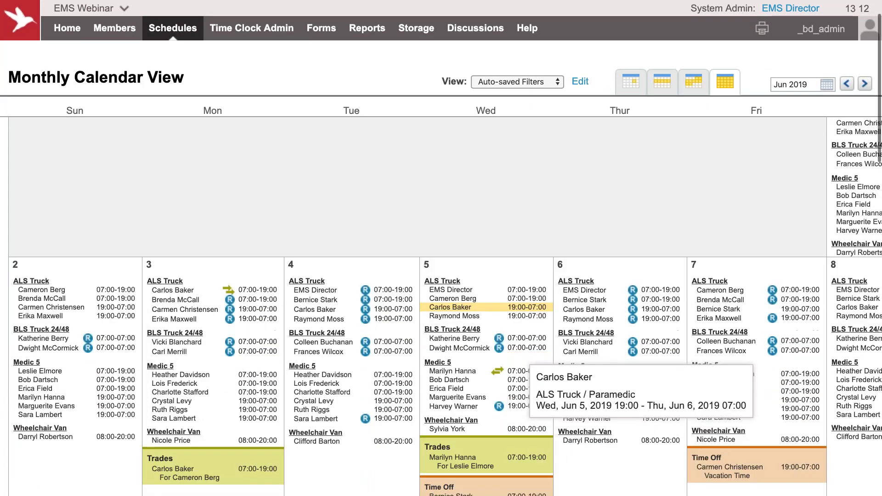
pyautogui.scroll(-5, 519, 353)
pyautogui.scroll(1, 519, 353)
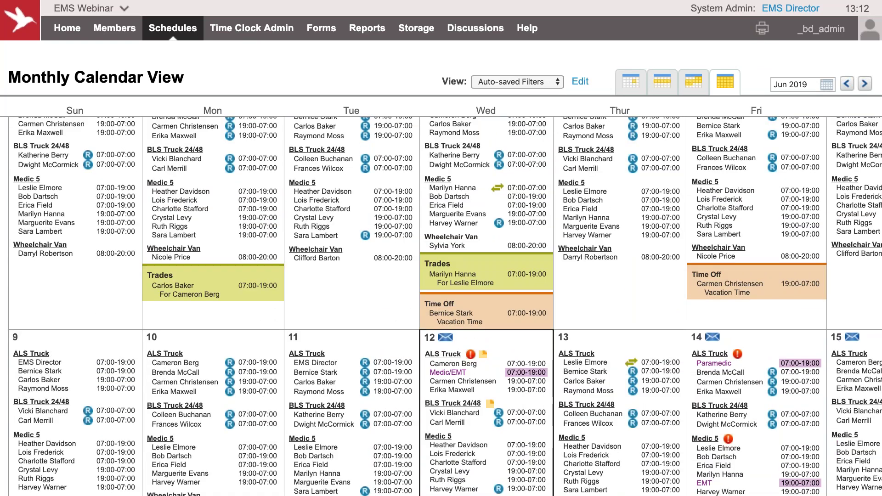
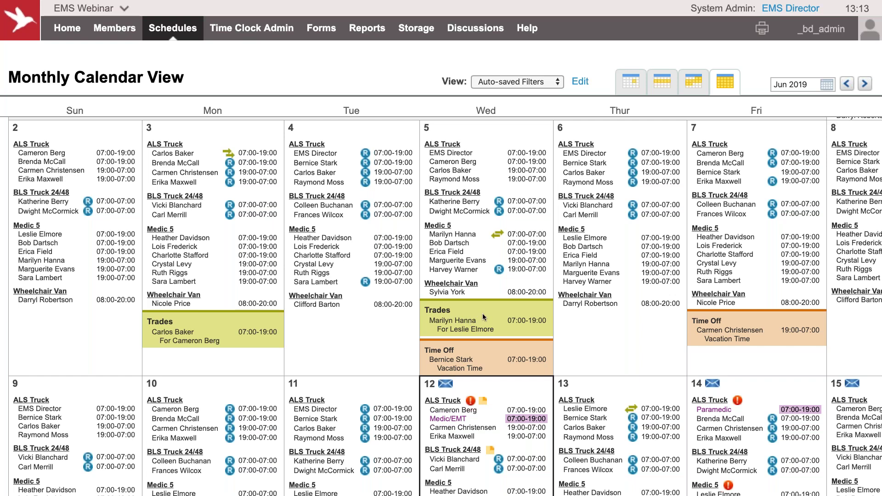
# Step: Scroll the monthly calendar so the June 9 week sits at the top, and bring up its view filter editor
pyautogui.scroll(-5, 603, 351)
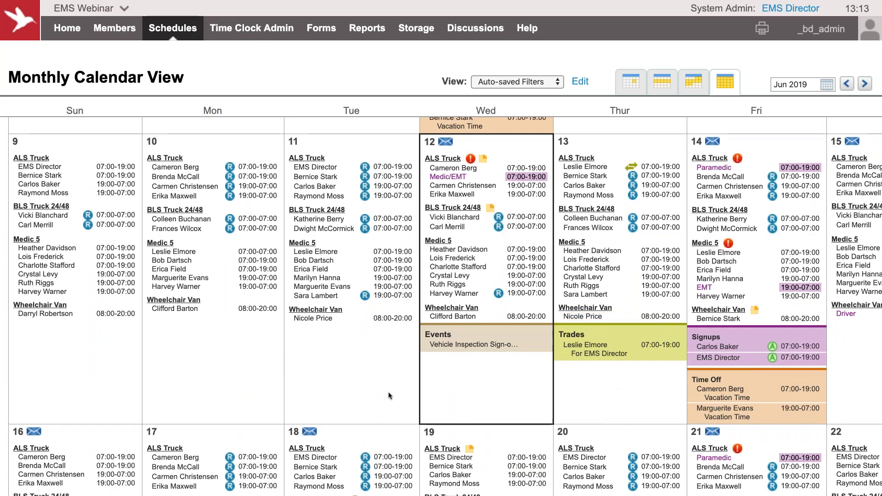
pyautogui.click(580, 82)
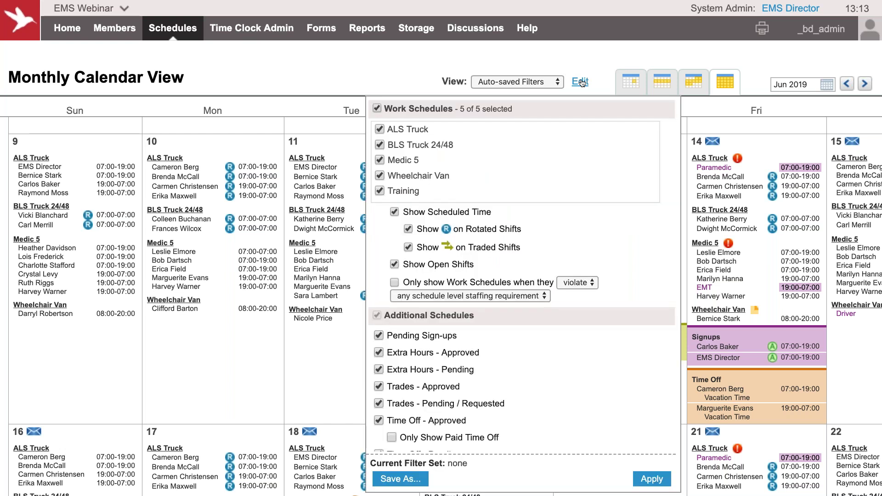
# Step: Limit the calendar filter to only the ALS Truck work schedule (1 of 5) and apply it
pyautogui.click(413, 108)
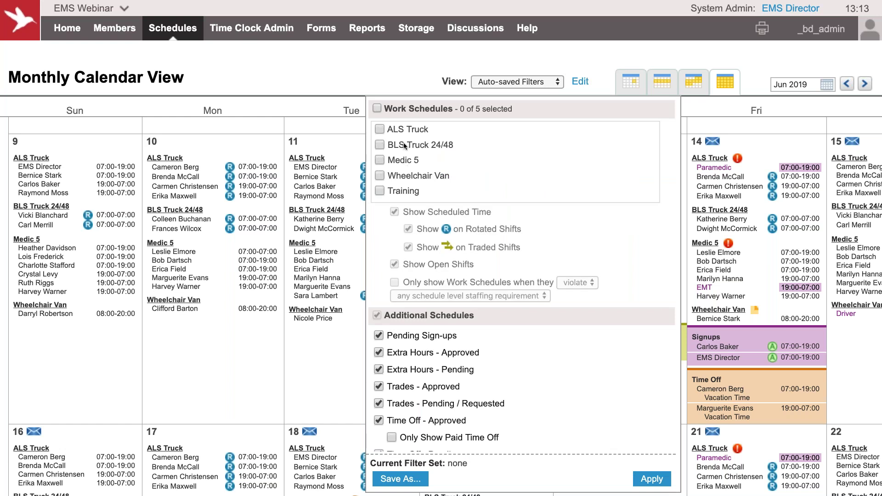
pyautogui.click(404, 129)
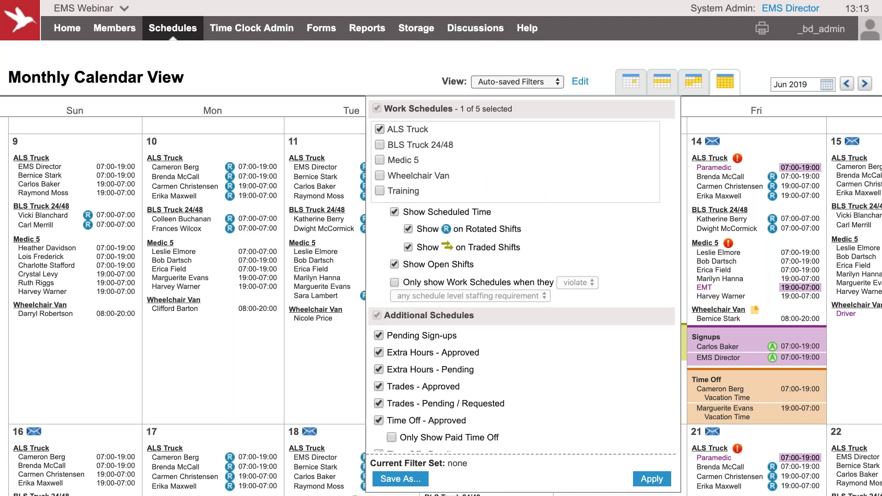
pyautogui.click(652, 479)
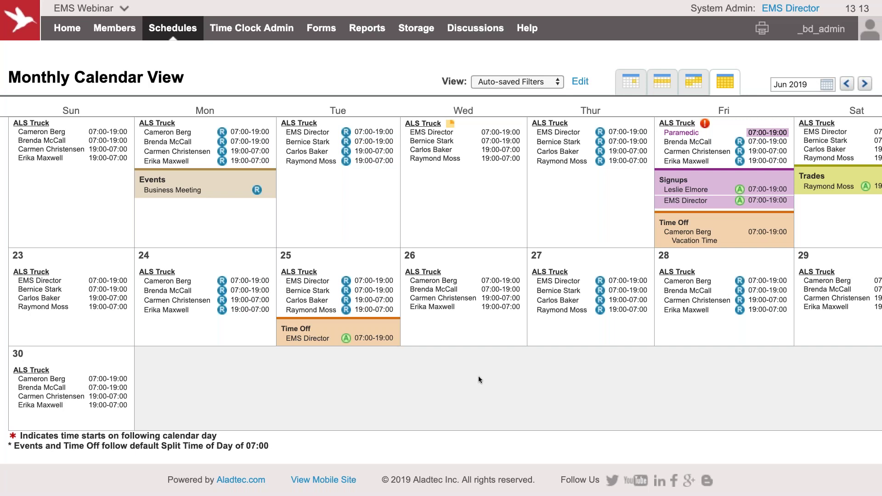
pyautogui.click(580, 81)
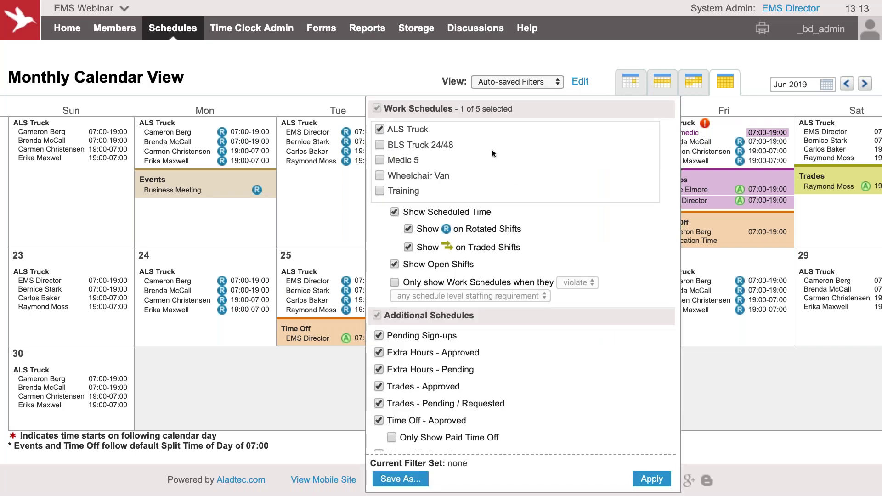
# Step: Save the ALS Truck-only filter as a new custom view named 'Test'
pyautogui.click(385, 479)
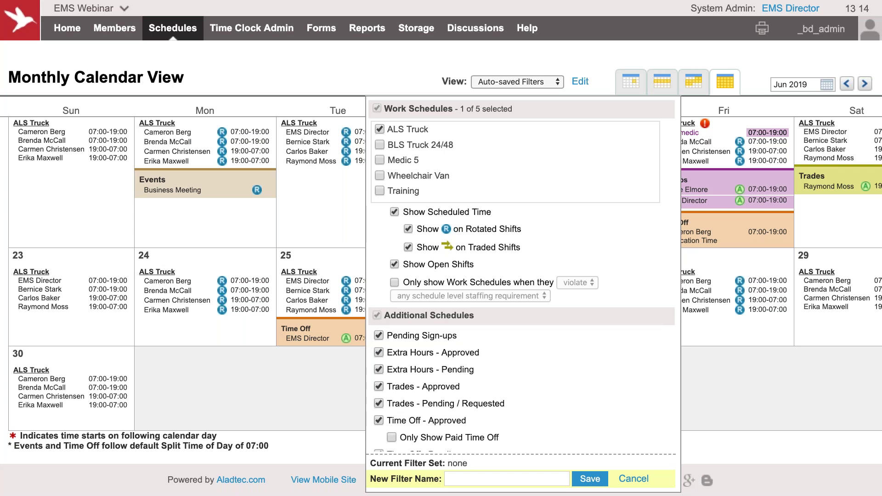
pyautogui.click(480, 474)
pyautogui.write('Test')
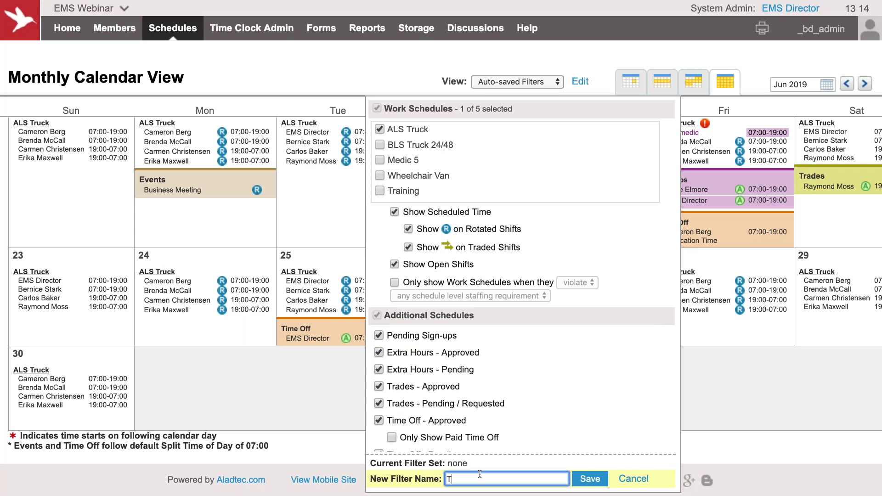
pyautogui.click(587, 481)
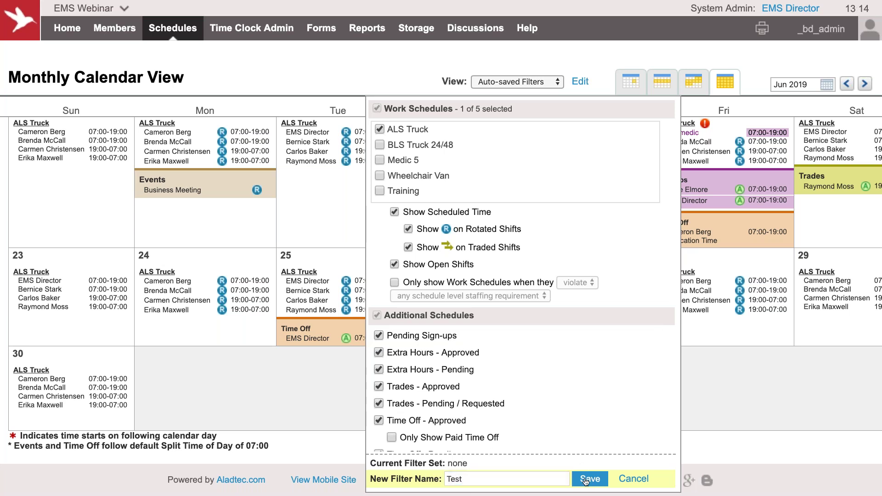
# Step: Keep 'Test' as the active view and switch to the Weekly Shifts View
pyautogui.click(526, 82)
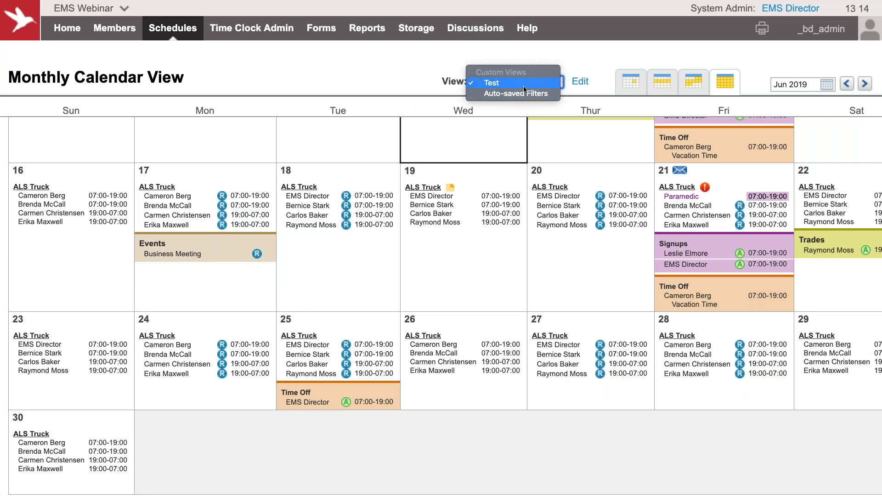
pyautogui.click(579, 59)
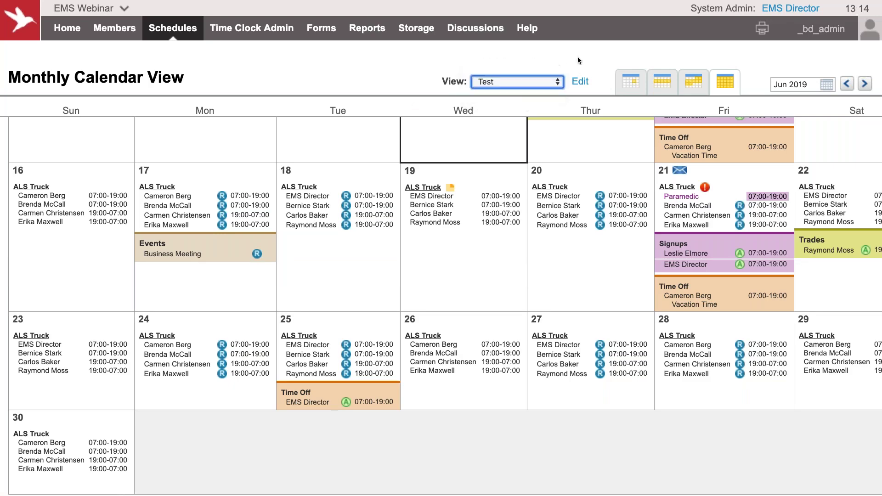
pyautogui.scroll(5, 520, 212)
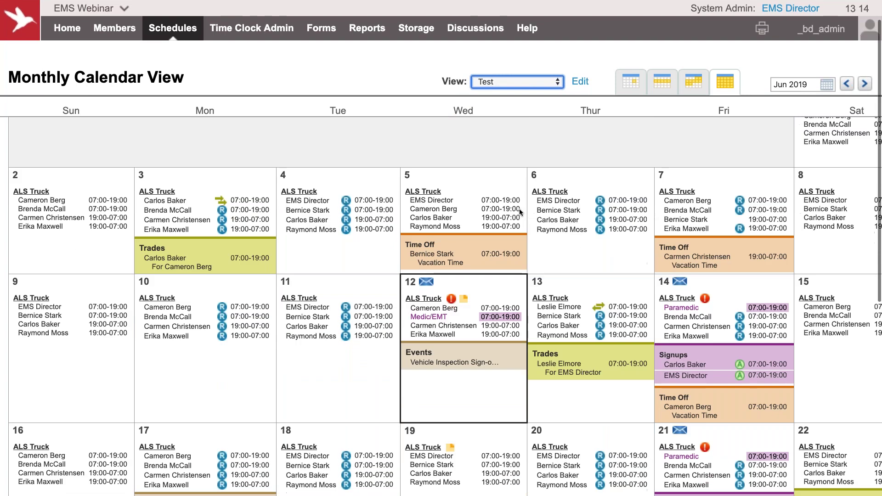
pyautogui.moveTo(662, 85)
pyautogui.click(671, 124)
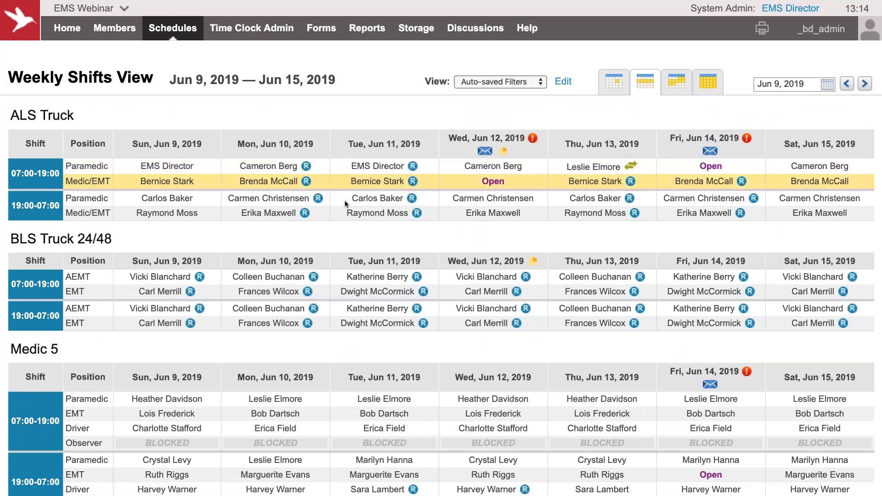
# Step: Review the June 9–15 weekly shifts grid, then switch to the Daily Blocks View
pyautogui.moveTo(349, 261)
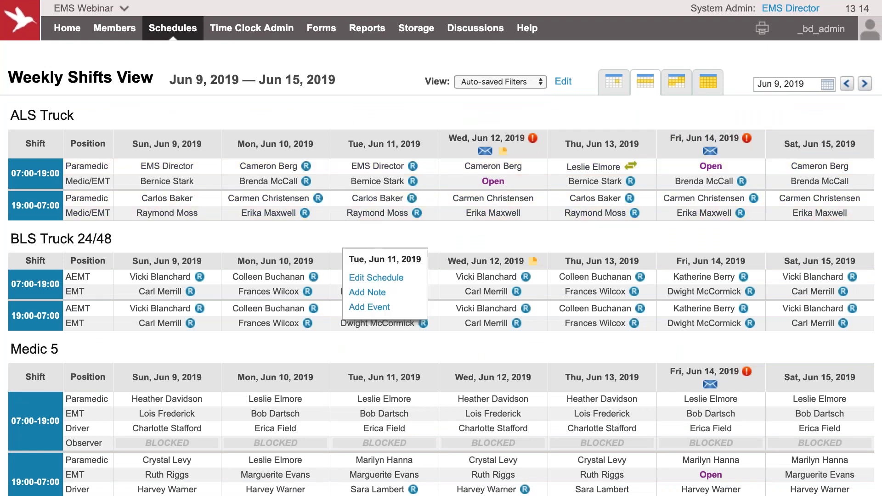
pyautogui.scroll(-5, 349, 261)
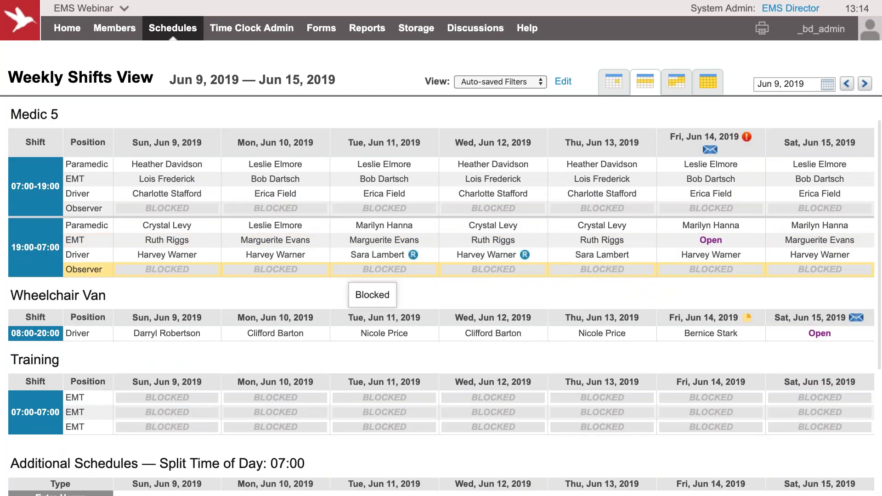
pyautogui.scroll(5, 354, 268)
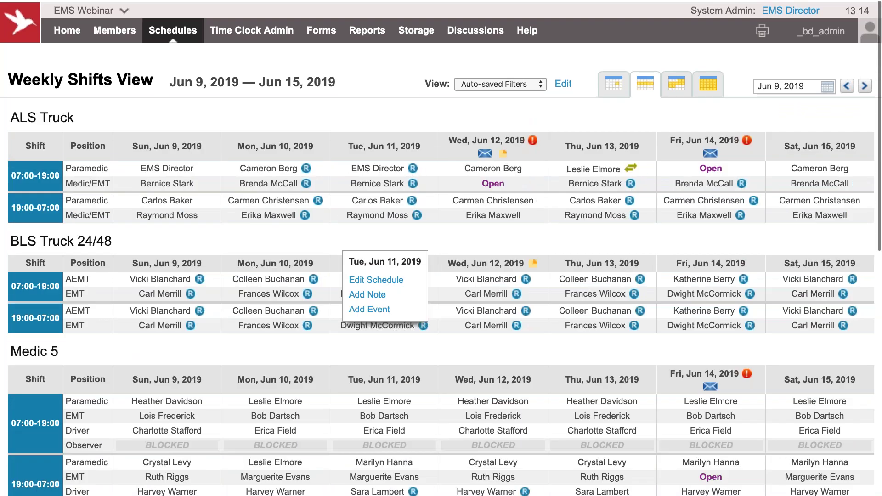
pyautogui.moveTo(614, 83)
pyautogui.click(615, 103)
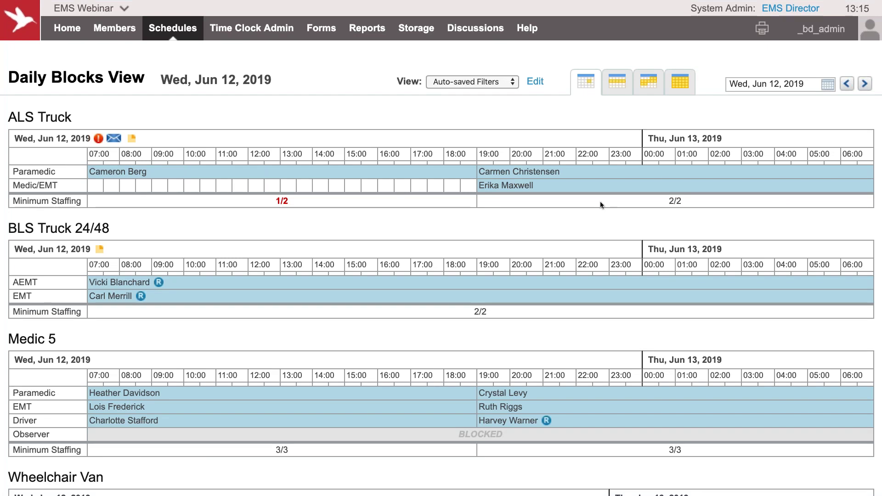
# Step: Switch to the Daily Summary View for Wed, Jun 12, 2019
pyautogui.scroll(-3, 600, 204)
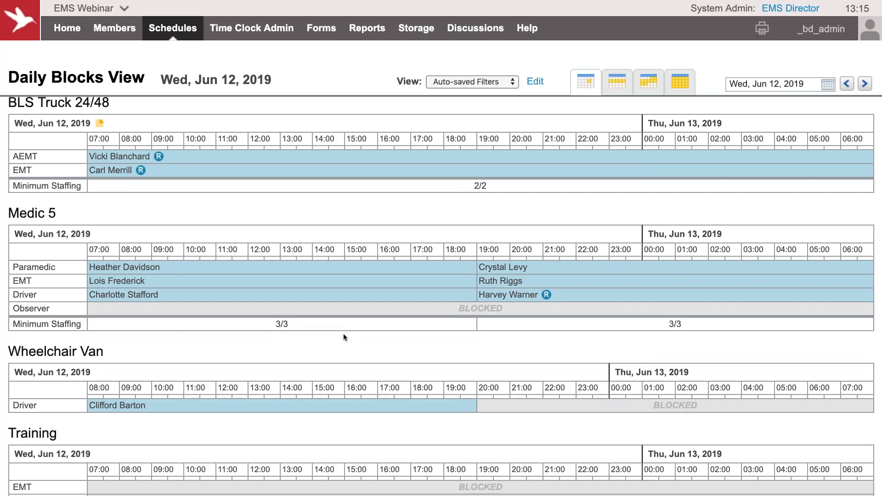
pyautogui.moveTo(582, 81)
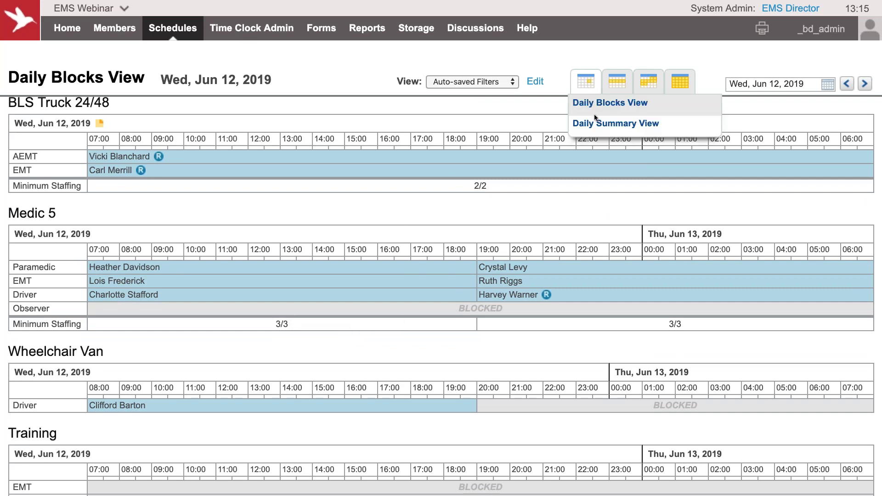
pyautogui.click(595, 125)
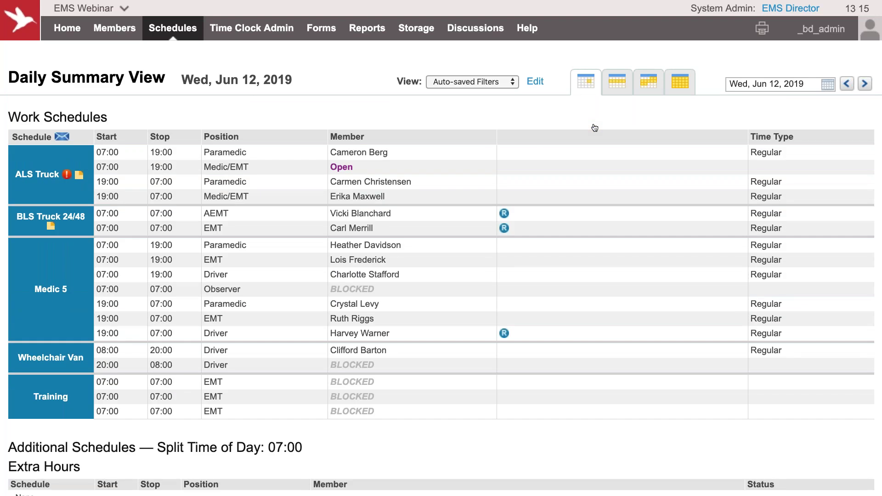
# Step: Return to the Monthly Calendar View for June 2019
pyautogui.moveTo(674, 82)
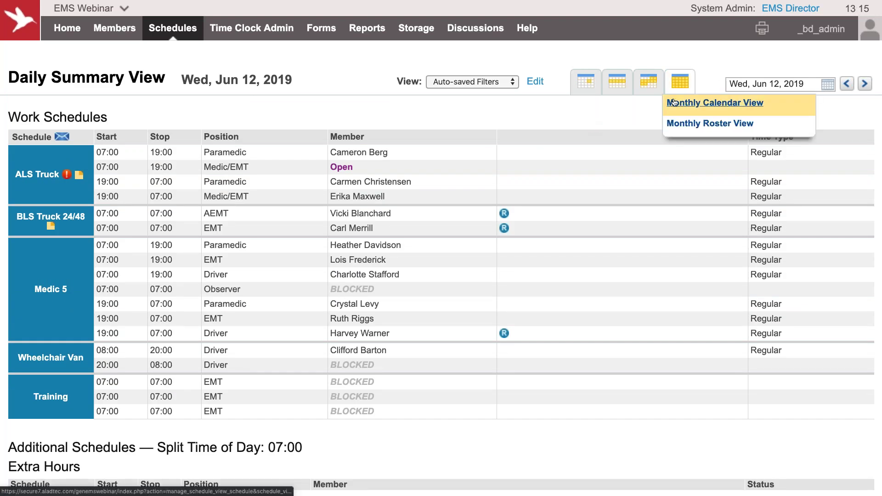
pyautogui.click(673, 103)
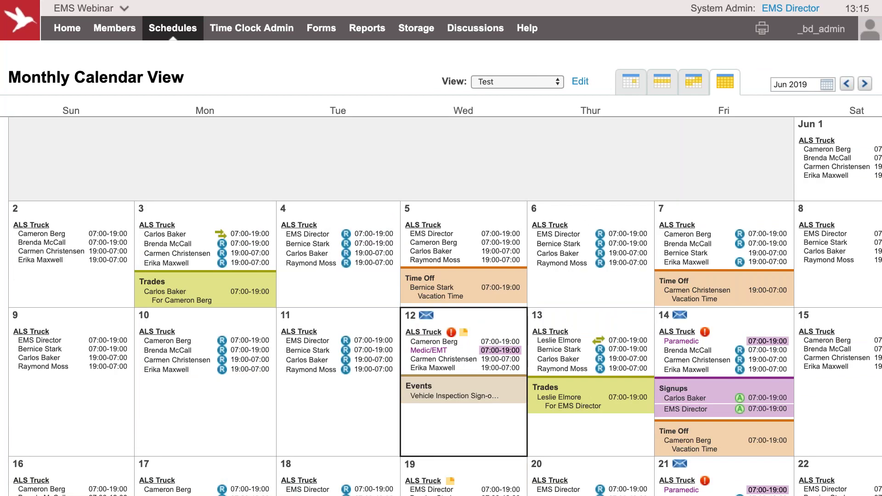
pyautogui.scroll(-3, 441, 303)
pyautogui.hscroll(1, 441, 304)
pyautogui.hscroll(-1, 441, 303)
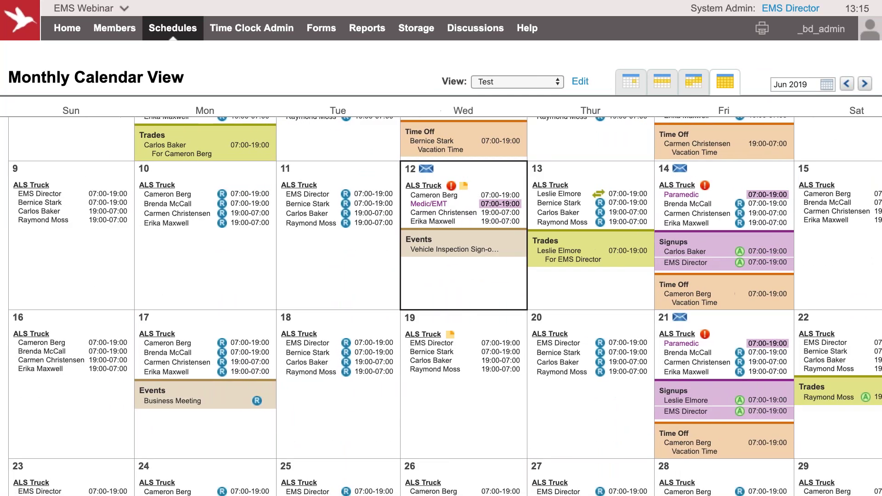
# Step: Reselect all five work schedules in the filter and apply it
pyautogui.click(575, 85)
pyautogui.click(420, 109)
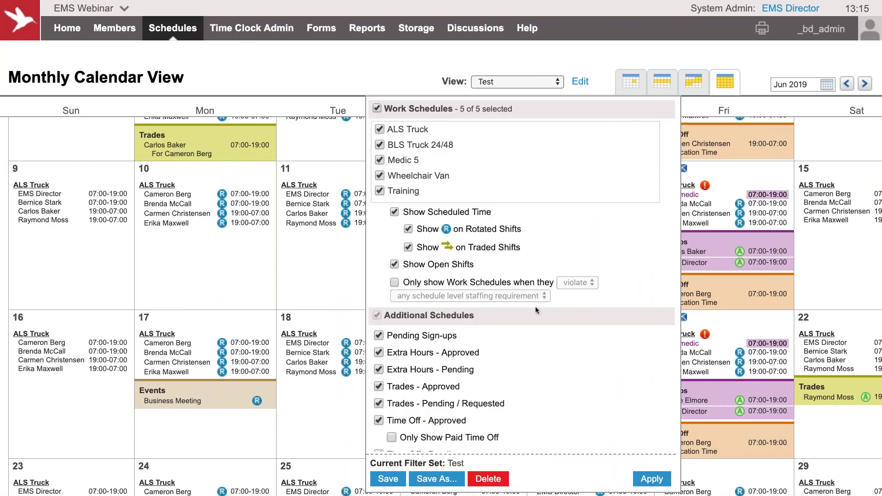
pyautogui.click(640, 479)
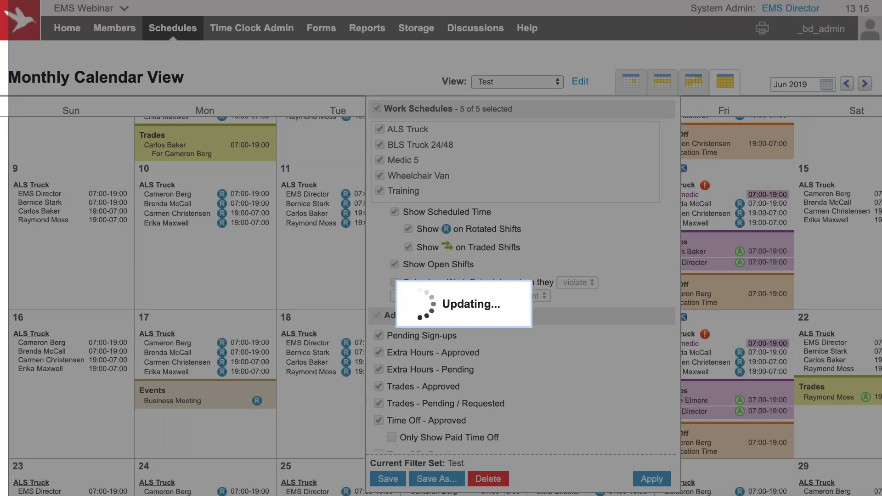
pyautogui.scroll(-3, 650, 361)
pyautogui.scroll(-4, 650, 361)
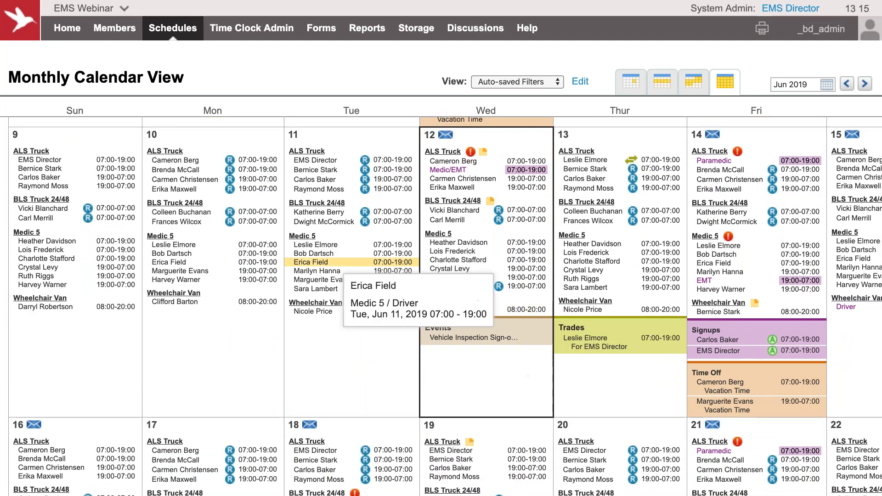
pyautogui.moveTo(170, 29)
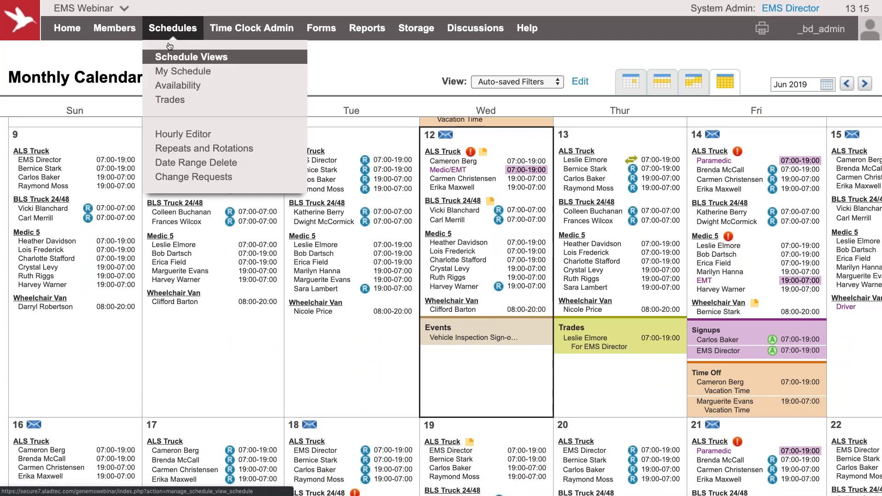
# Step: Zoom out the schedule page and start acting as the first listed member paramedic
pyautogui.click(186, 78)
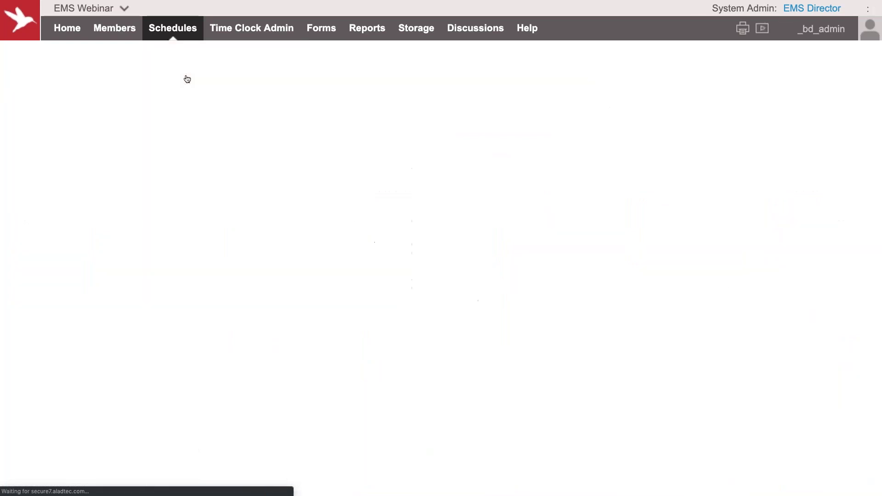
pyautogui.click(670, 314)
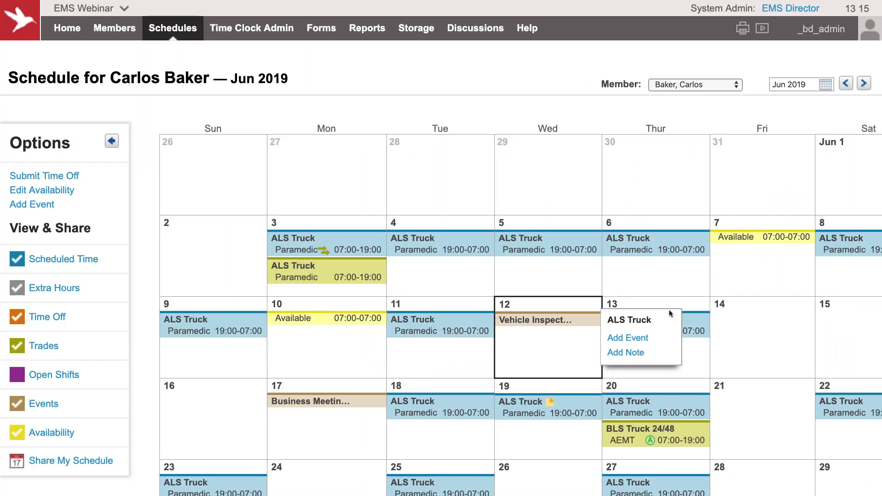
pyautogui.hotkey('ctrl', '-')
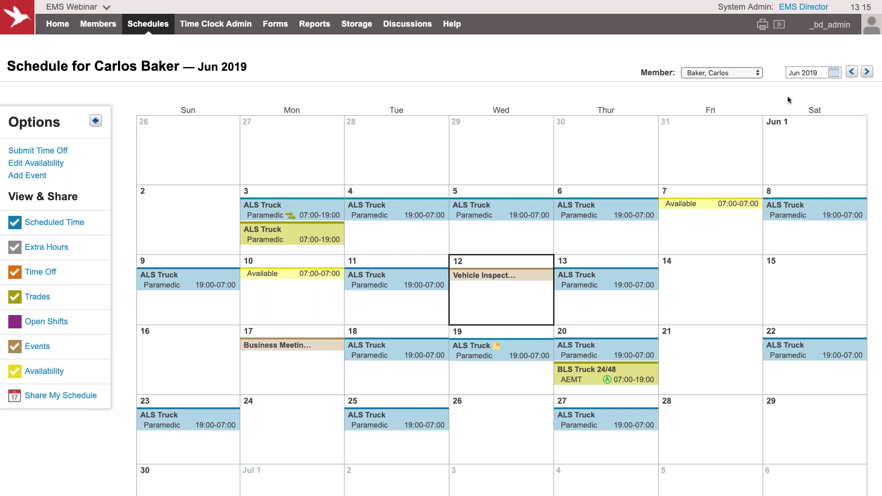
pyautogui.click(834, 25)
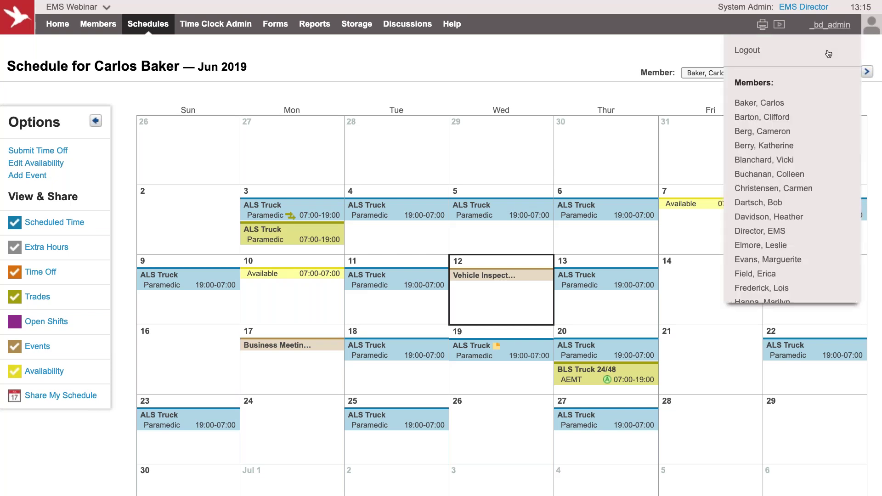
pyautogui.click(762, 103)
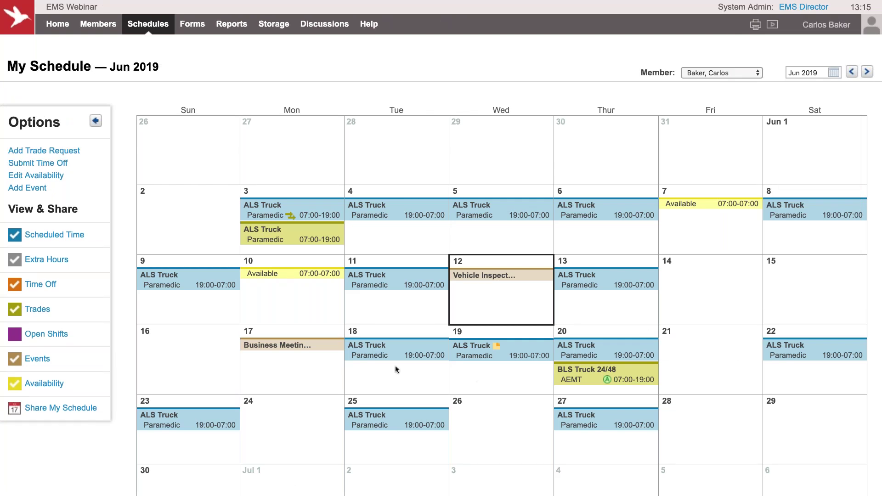
# Step: Submit a Vacation Time (accrued) time-off request for the June 18 ALS Truck shift
pyautogui.moveTo(392, 359)
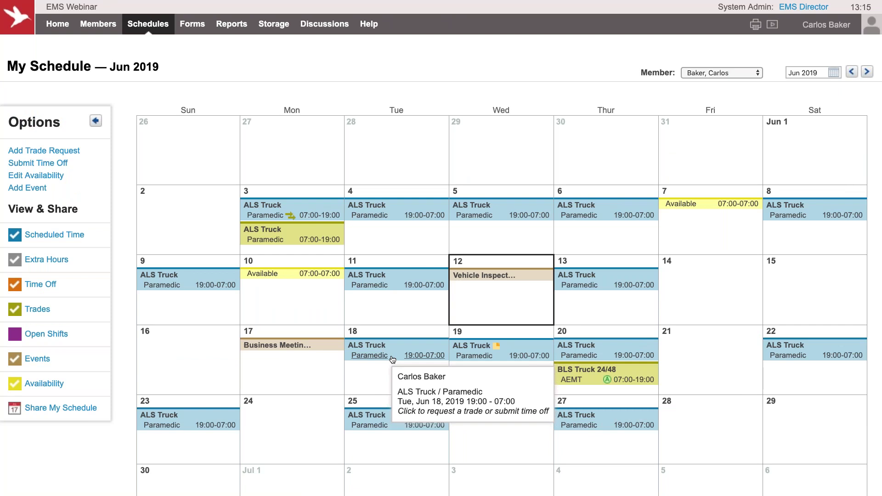
pyautogui.click(391, 360)
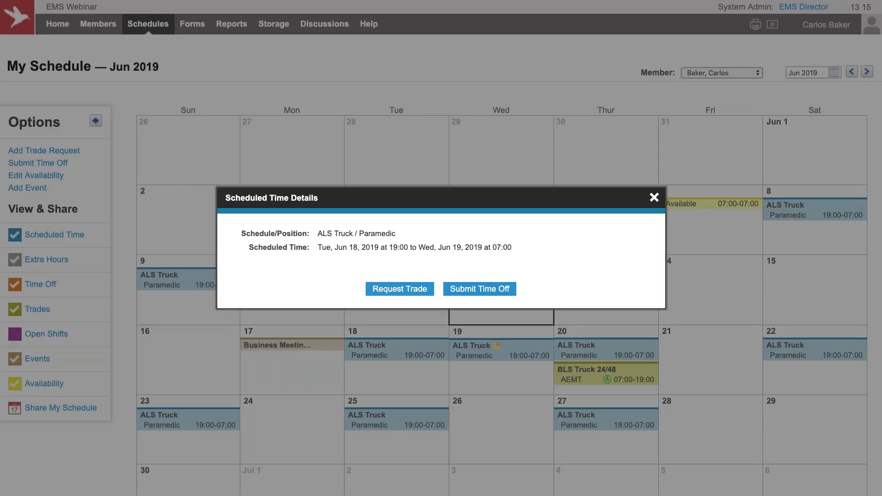
pyautogui.click(484, 294)
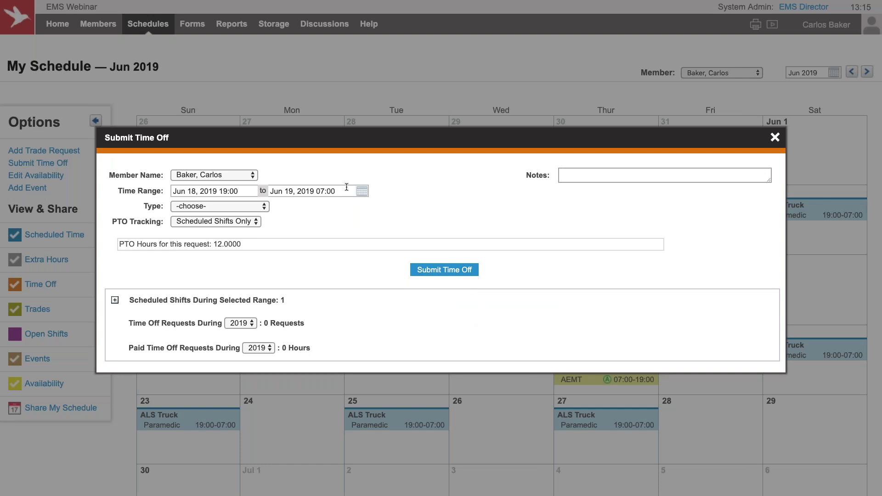
pyautogui.click(222, 207)
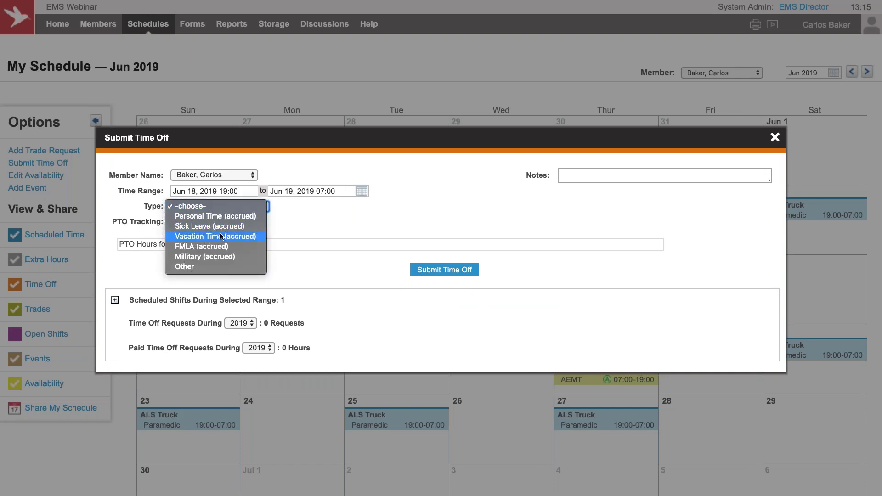
pyautogui.click(221, 237)
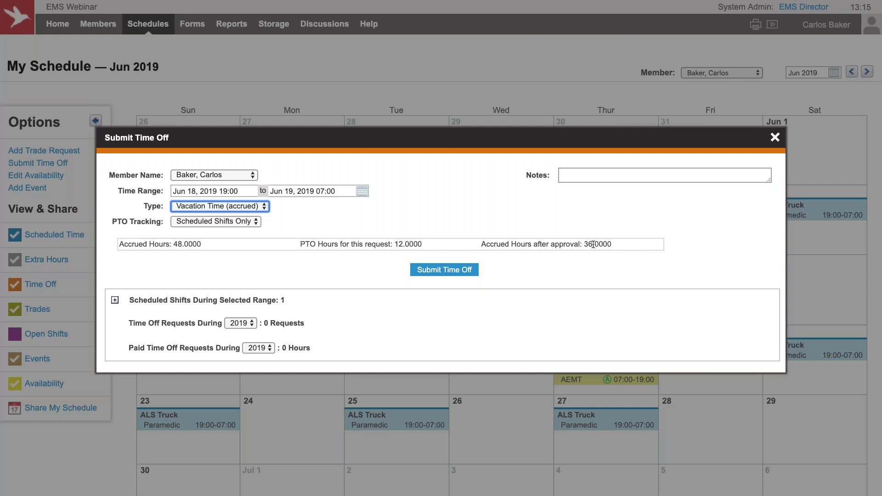
pyautogui.click(455, 270)
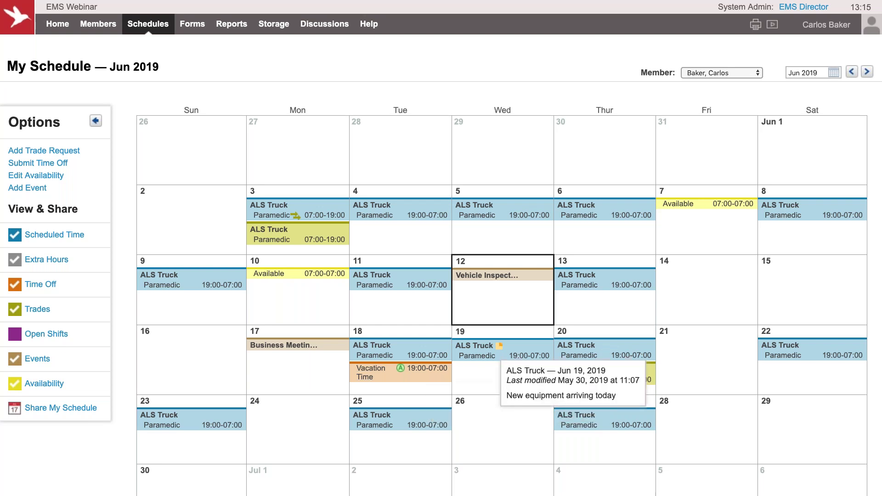
pyautogui.click(511, 363)
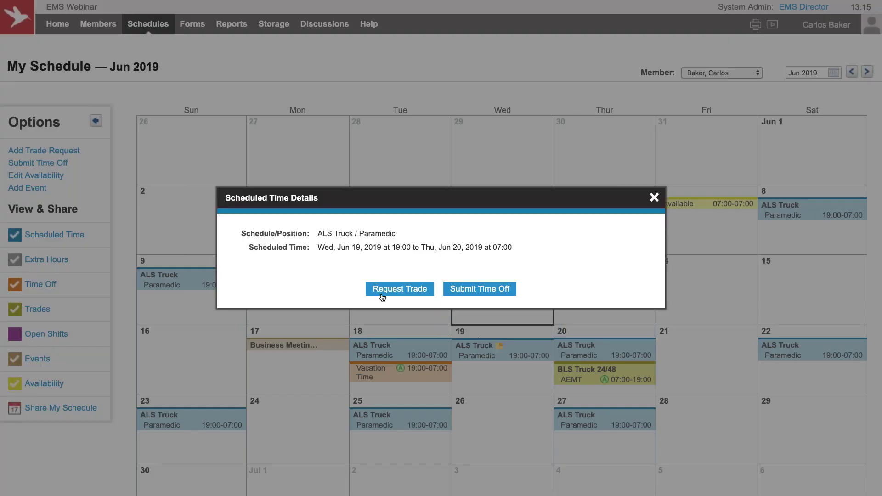
# Step: Send a Swap trade request for the June 19 ALS Truck 19:00–07:00 shift
pyautogui.click(385, 291)
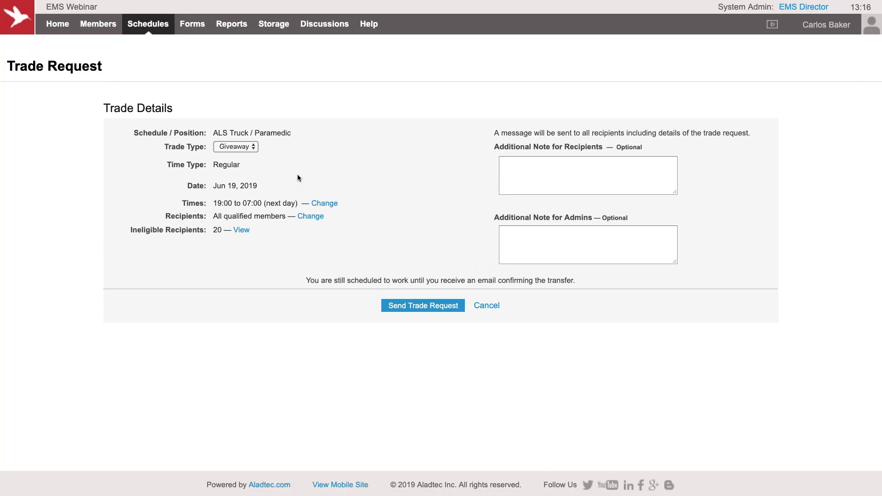
pyautogui.click(253, 147)
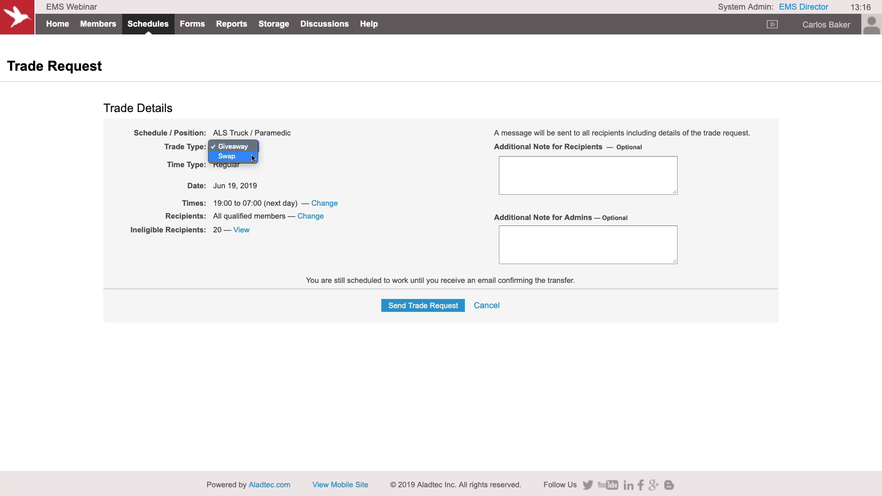
pyautogui.click(252, 157)
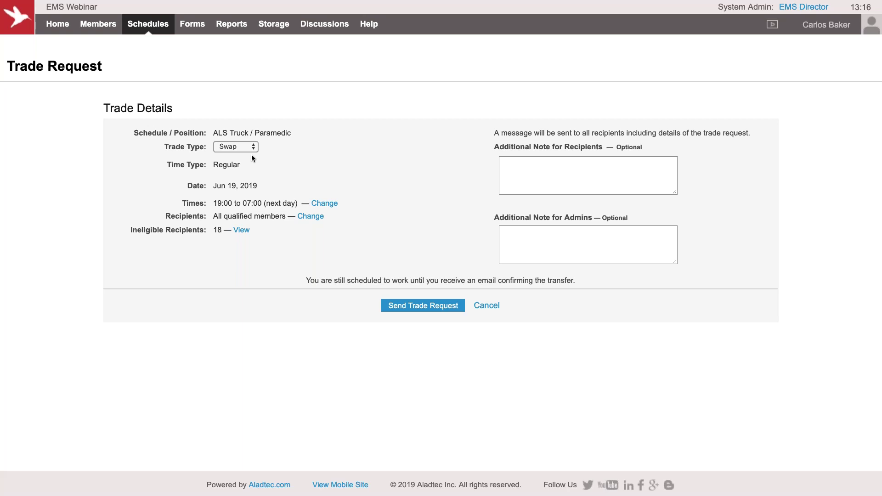
pyautogui.click(403, 307)
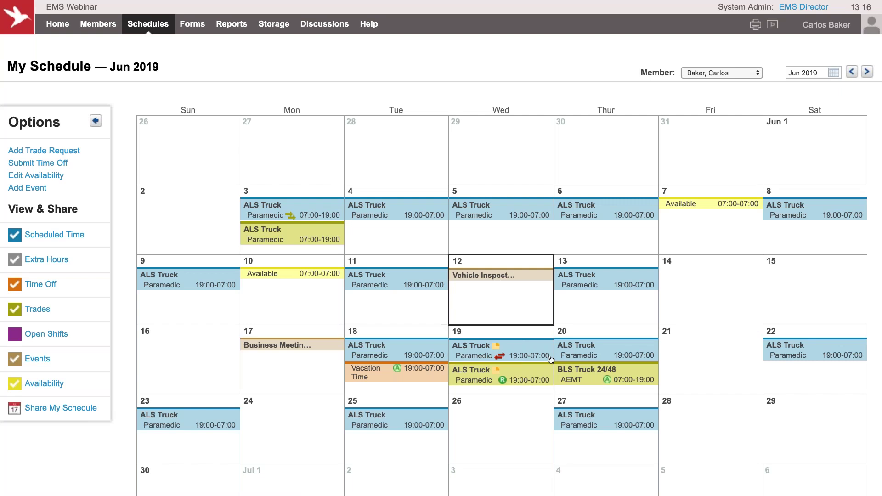
pyautogui.moveTo(608, 383)
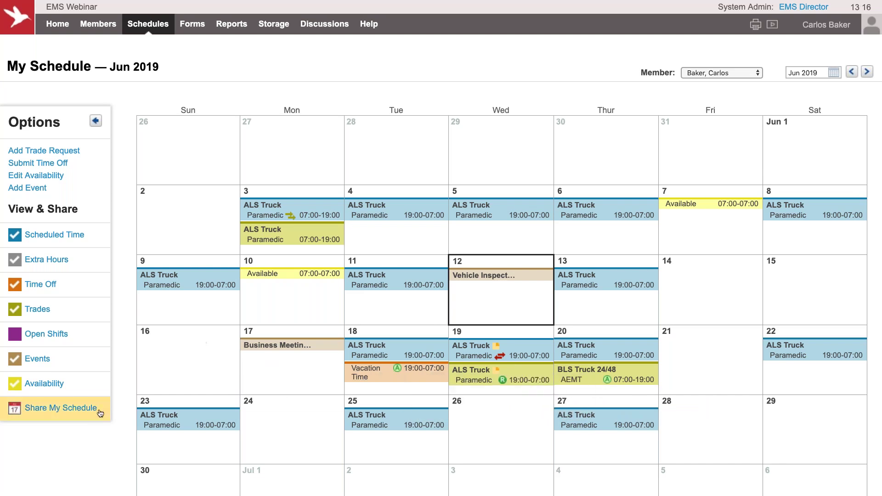
pyautogui.scroll(-2, 204, 341)
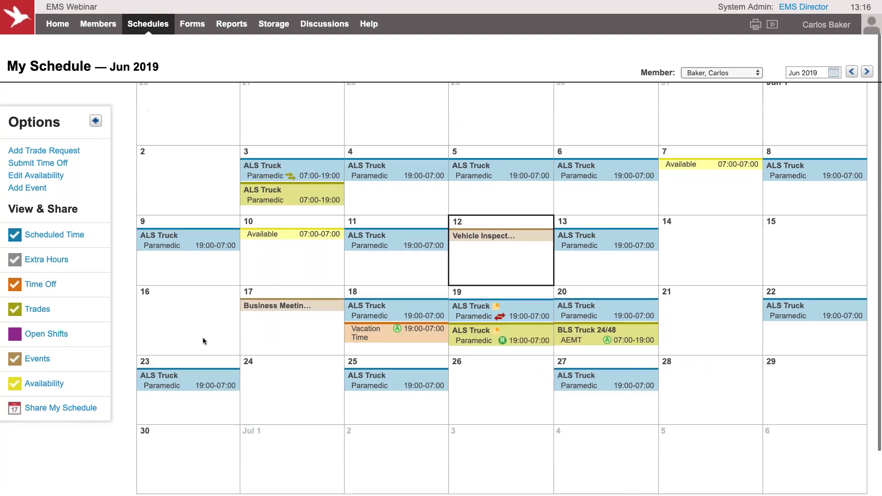
pyautogui.click(90, 409)
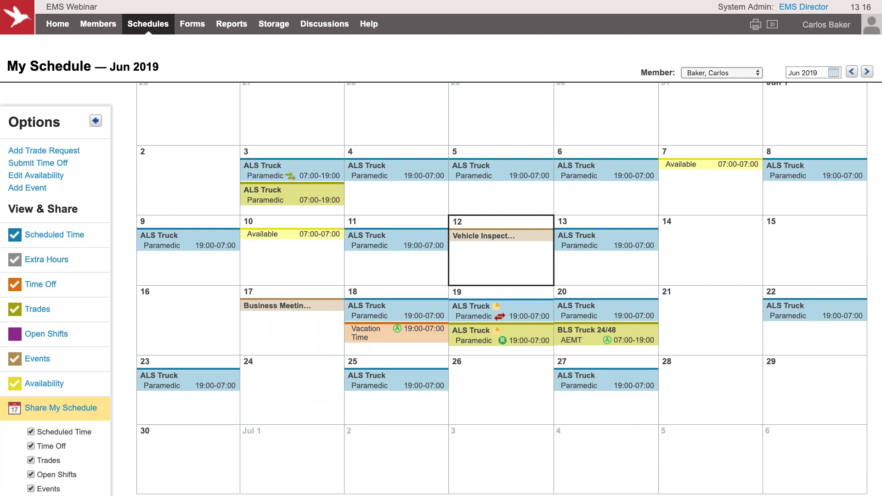
pyautogui.scroll(-3, 108, 400)
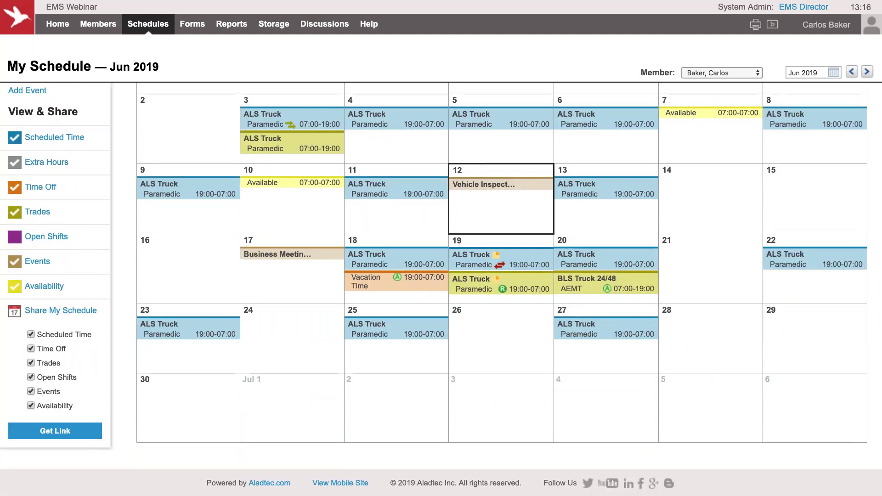
pyautogui.scroll(3, 85, 370)
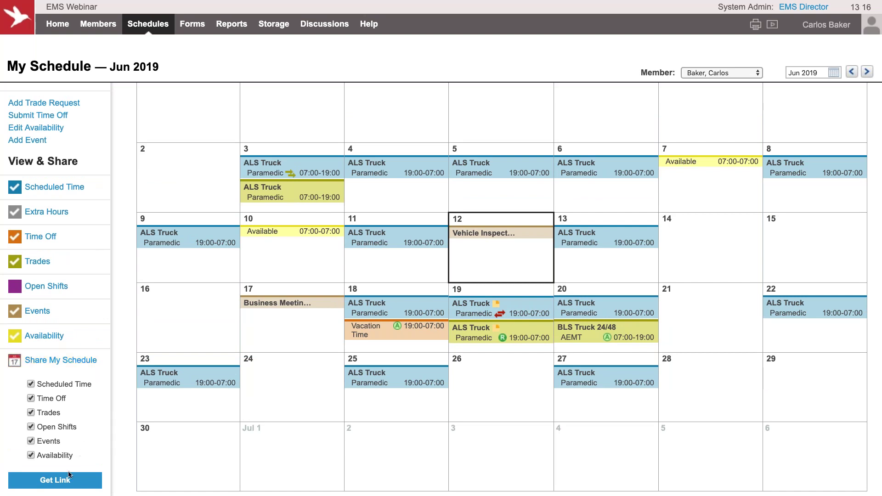
pyautogui.scroll(2, 281, 406)
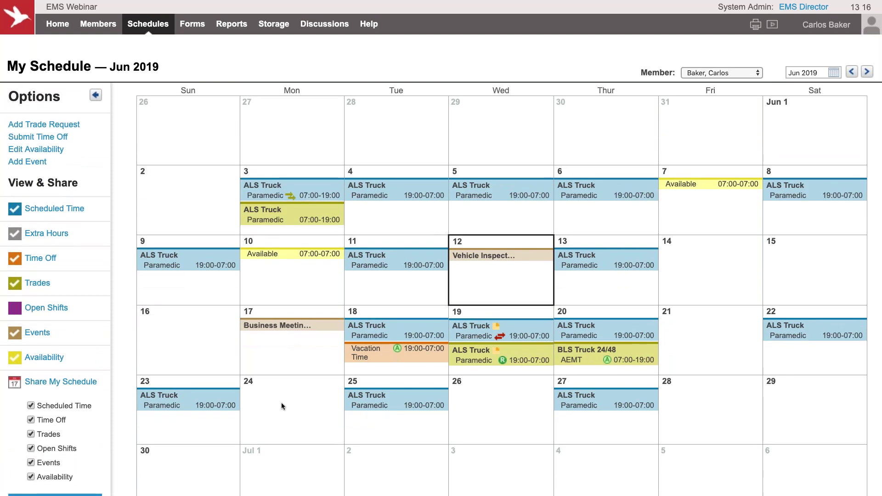
pyautogui.scroll(-2, 281, 406)
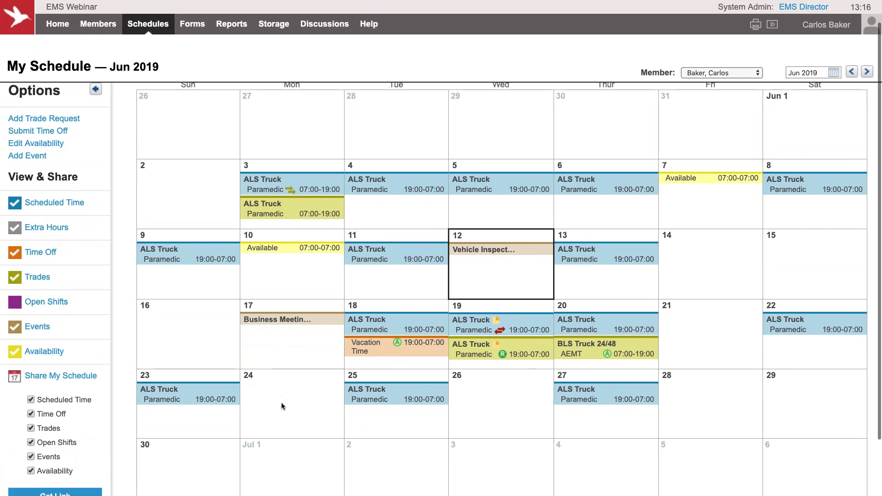
pyautogui.click(55, 453)
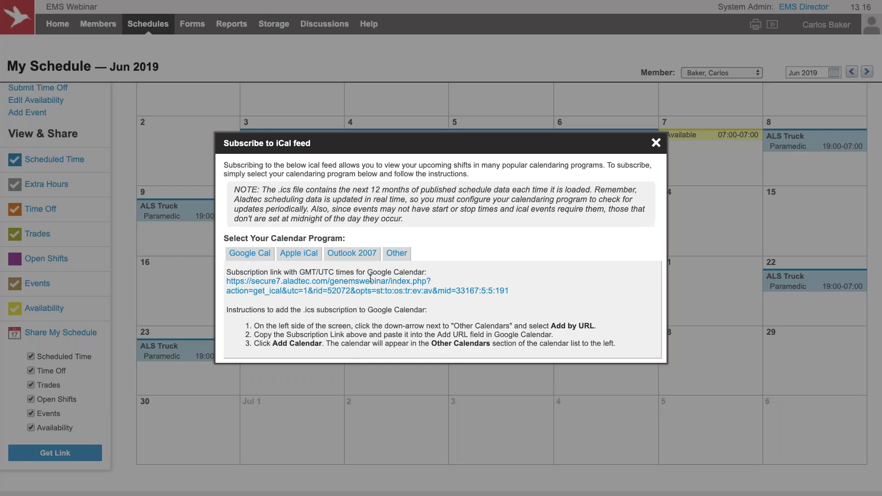
pyautogui.click(654, 143)
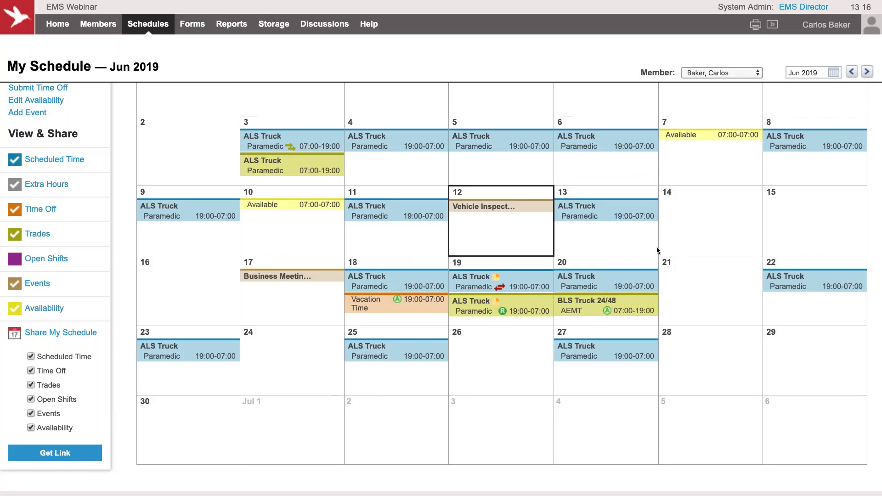
pyautogui.click(73, 338)
pyautogui.scroll(1, 219, 270)
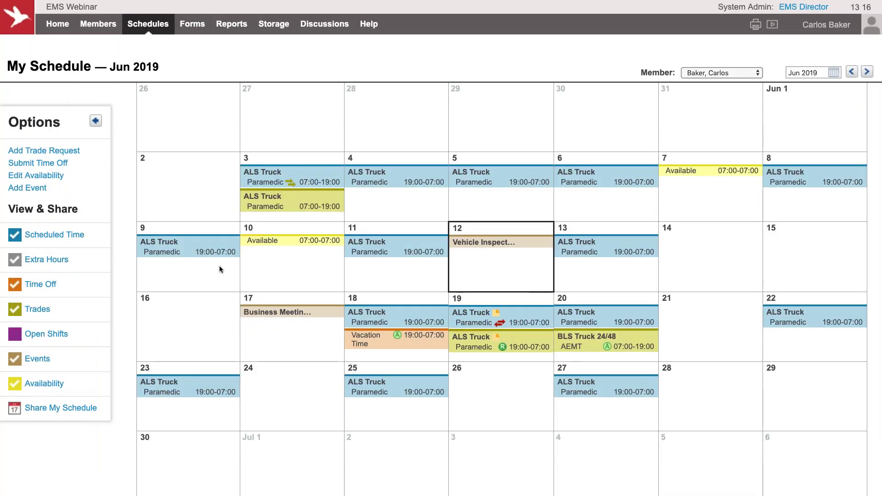
pyautogui.scroll(1, 219, 270)
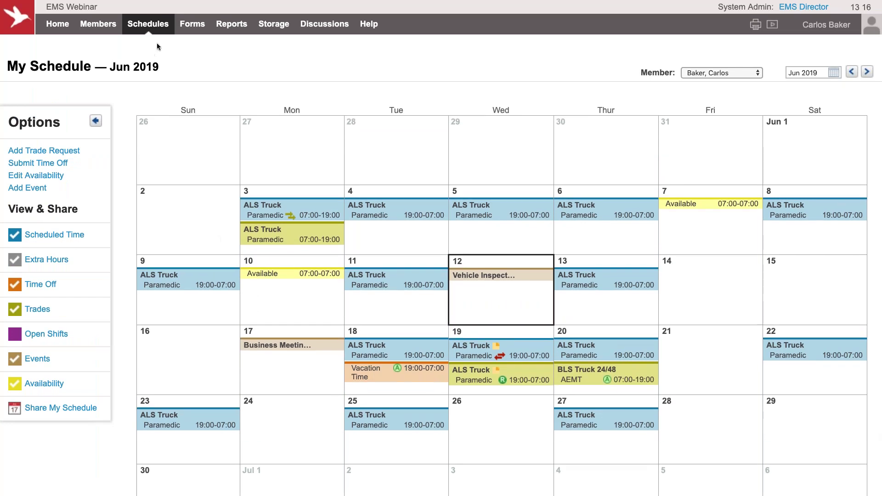
pyautogui.click(152, 31)
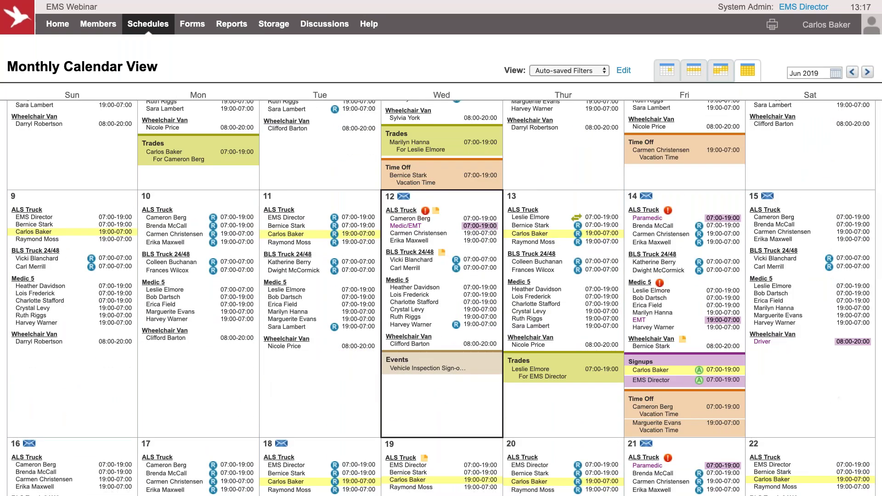
# Step: Switch back to the administrator account and enlarge the June 2019 Monthly Calendar page
pyautogui.scroll(-5, 441, 276)
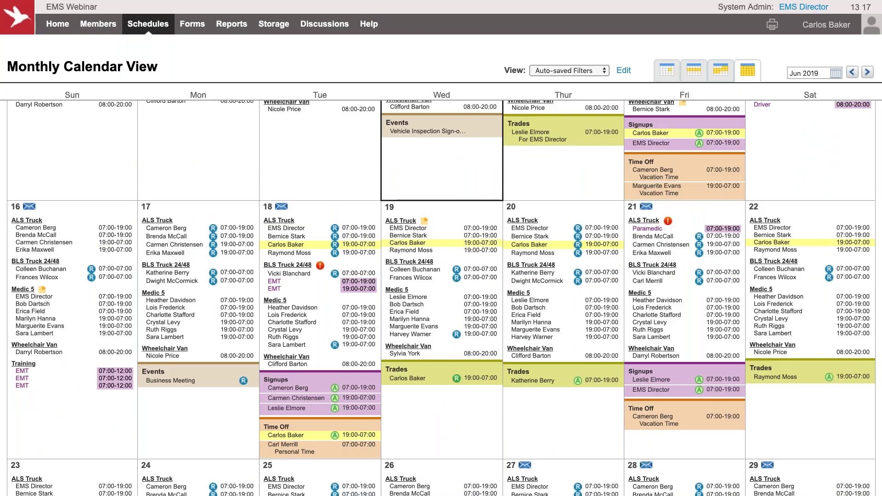
pyautogui.click(820, 33)
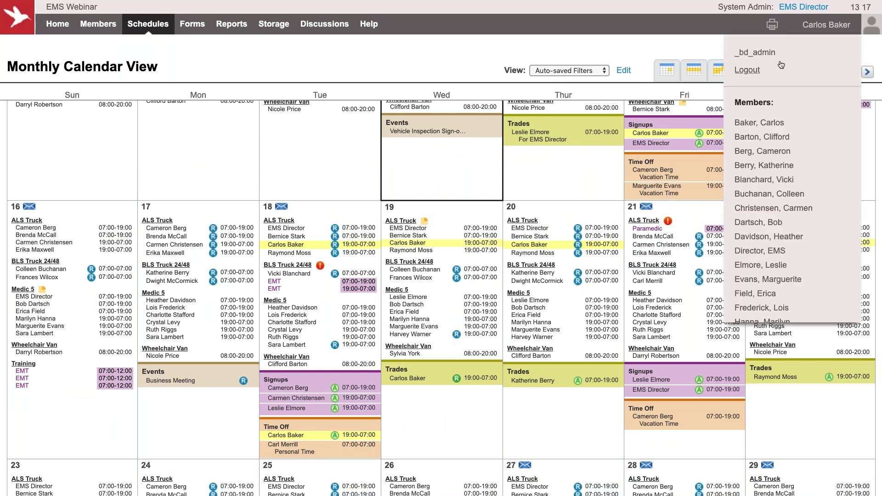
pyautogui.click(777, 55)
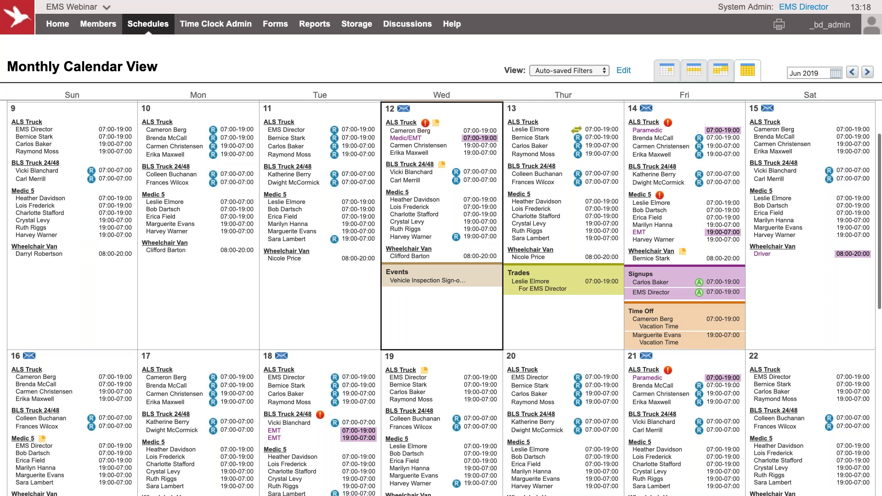
pyautogui.hotkey('ctrl', '+')
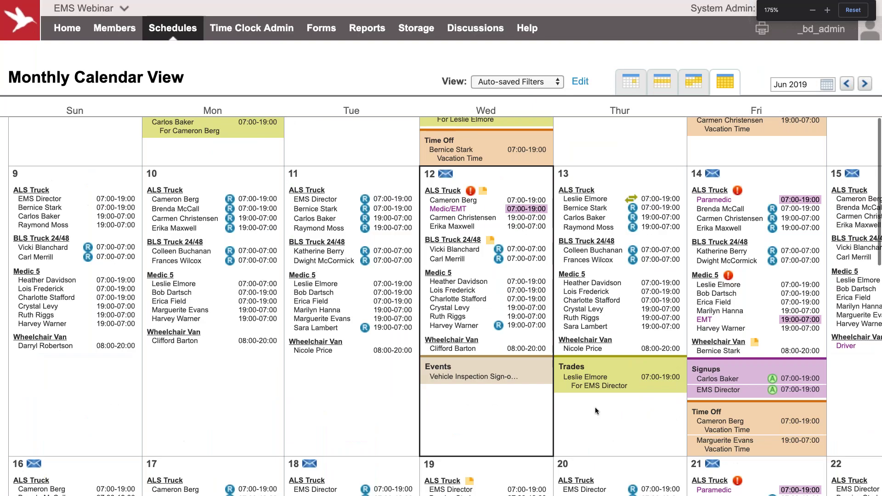
pyautogui.scroll(-1, 596, 410)
pyautogui.hscroll(1, 595, 411)
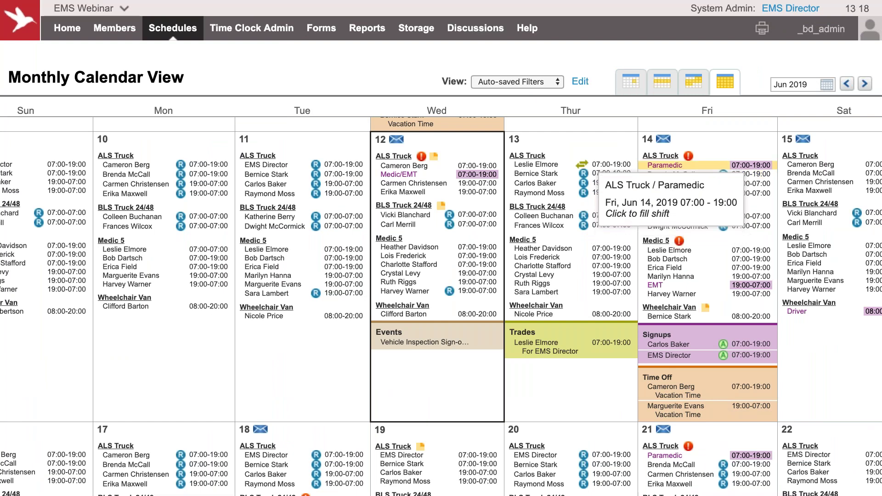
# Step: Limit the calendar's work schedule filter to ALS Truck only, clearing the other four schedules
pyautogui.click(579, 81)
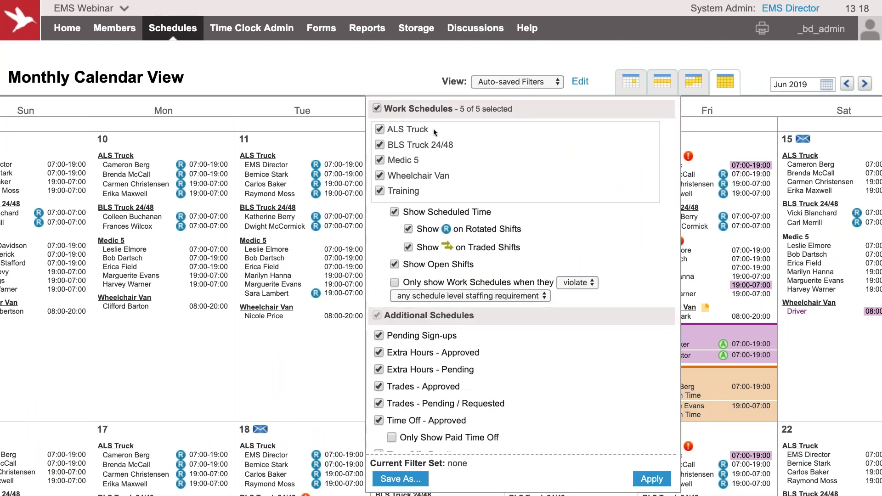
pyautogui.click(419, 110)
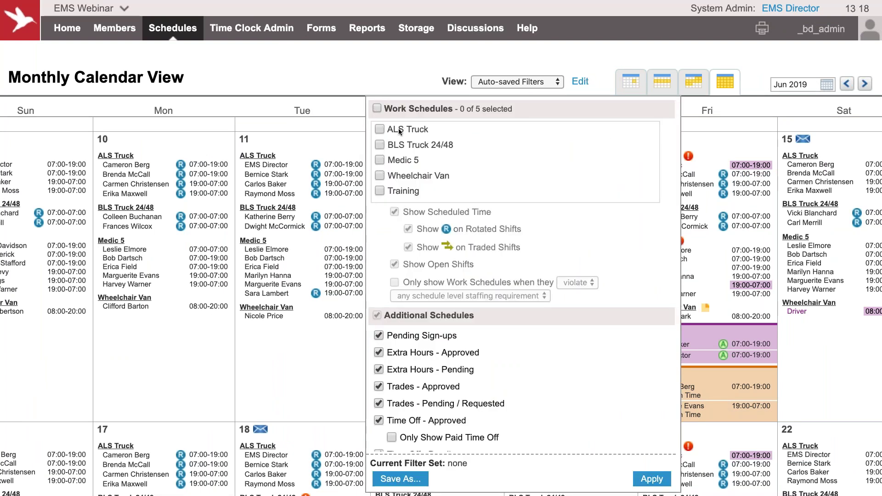
pyautogui.click(398, 128)
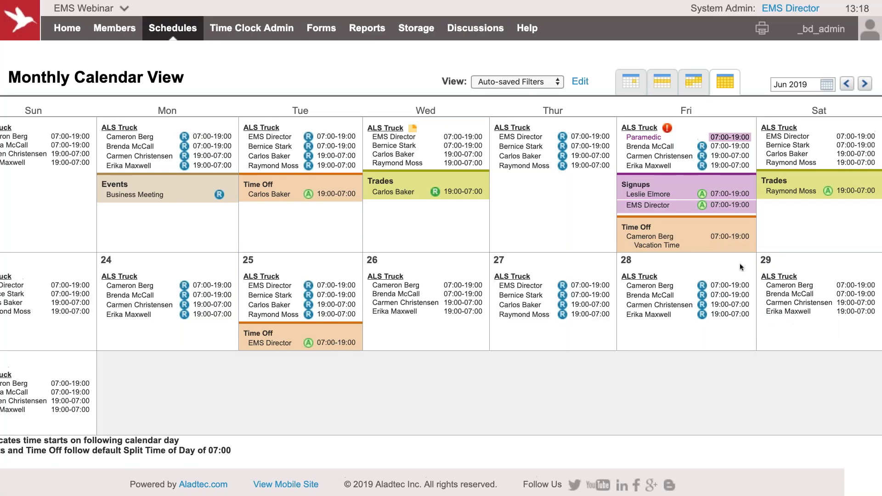
pyautogui.scroll(3, 739, 266)
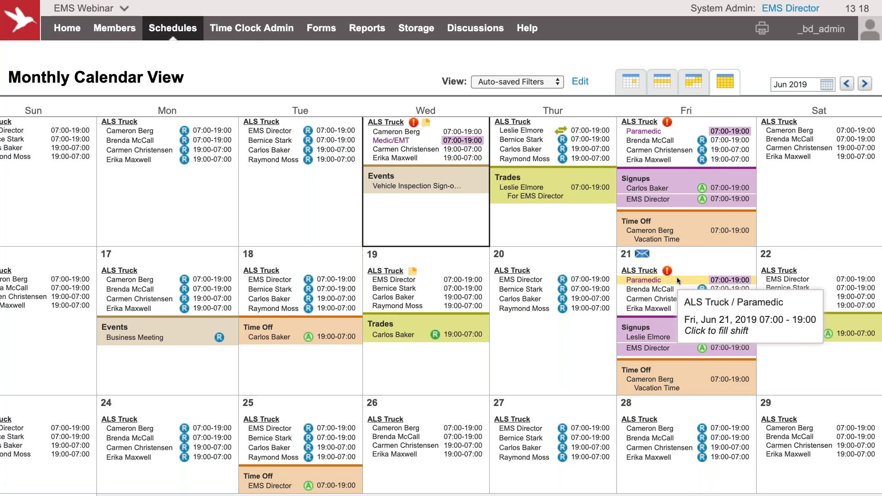
# Step: Start a coverage request for Jun 21 that includes the open ALS Truck Paramedic shift
pyautogui.click(643, 259)
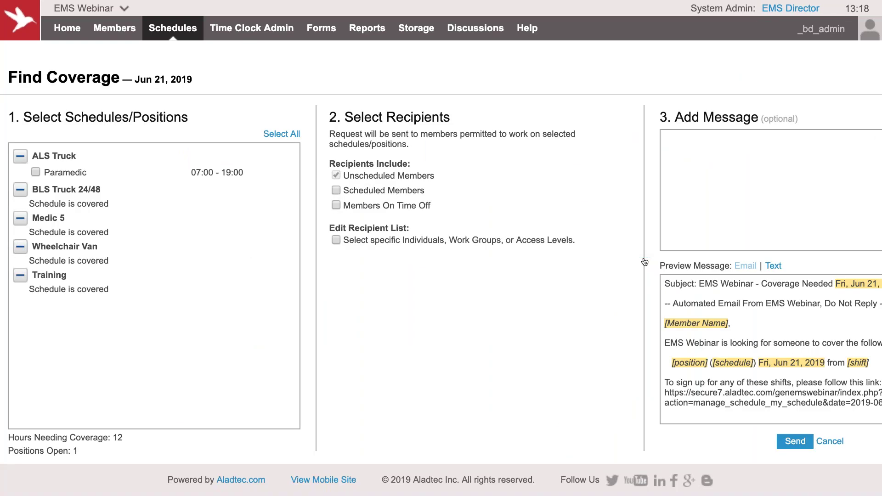
pyautogui.click(74, 173)
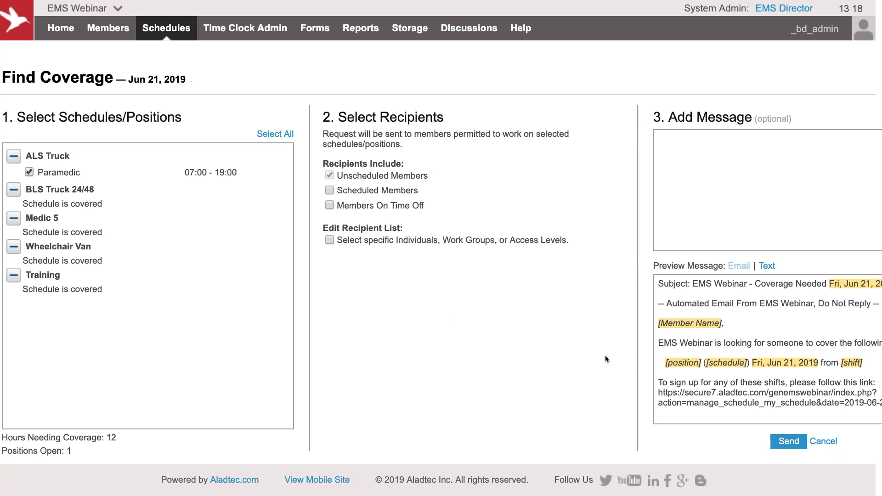
pyautogui.hscroll(3, 605, 358)
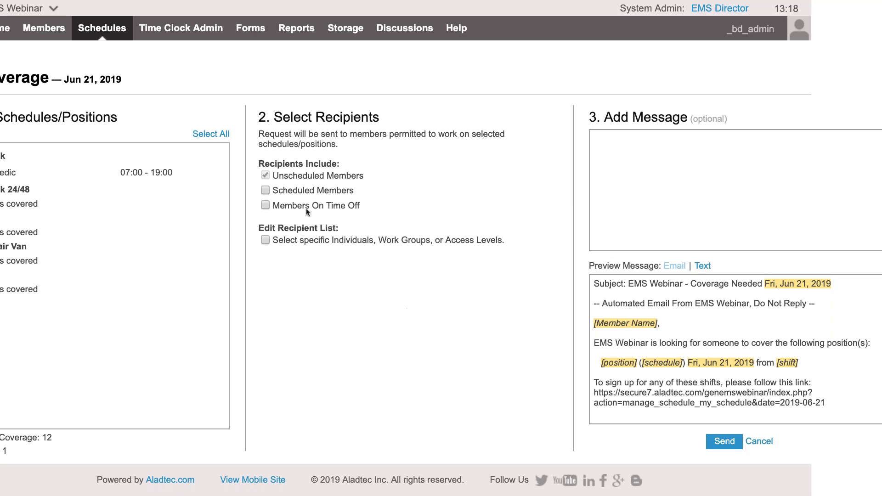
pyautogui.moveTo(273, 190); pyautogui.dragTo(360, 189)
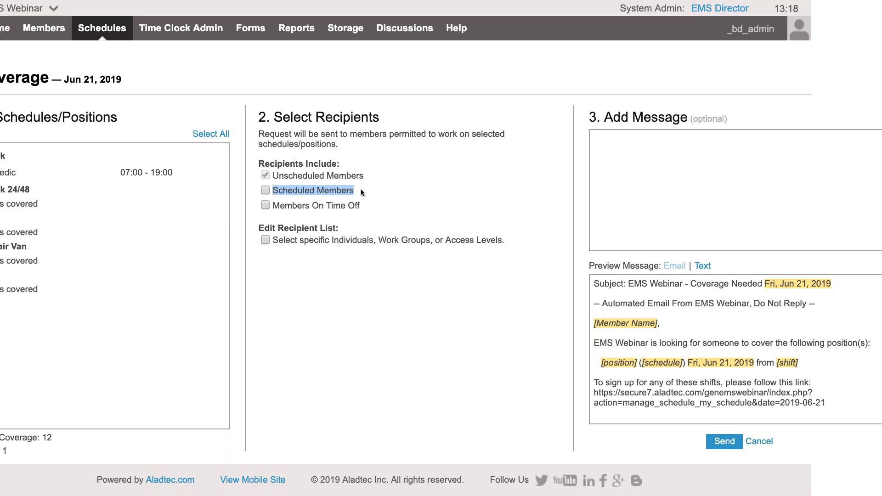
pyautogui.click(361, 190)
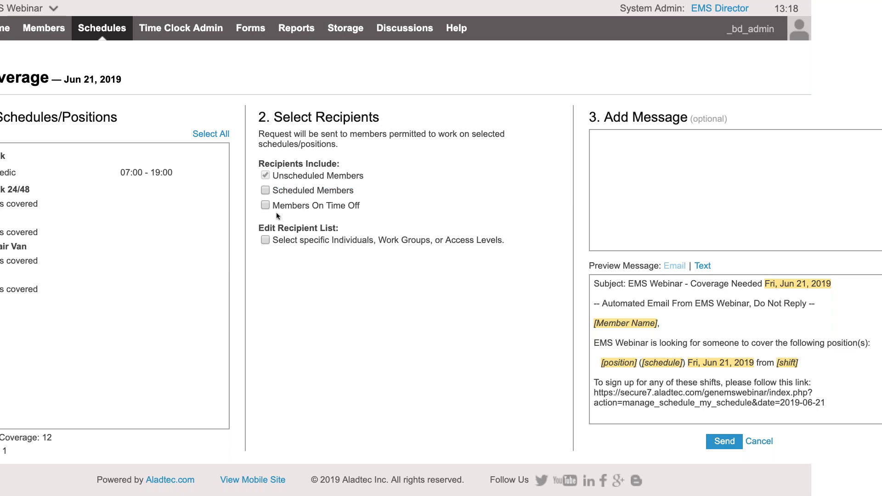
pyautogui.moveTo(273, 205); pyautogui.dragTo(360, 205)
pyautogui.click(329, 303)
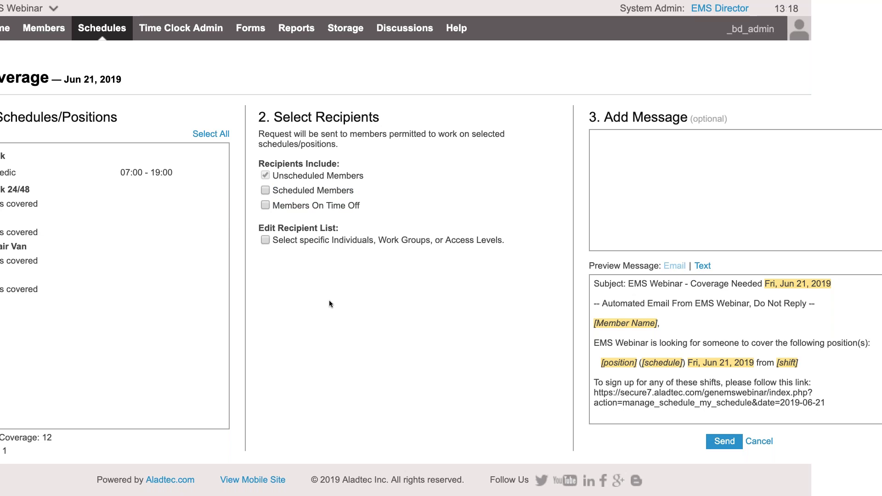
# Step: Try specific recipients grouped by work group without Full Time, then revert to the default recipients
pyautogui.click(265, 241)
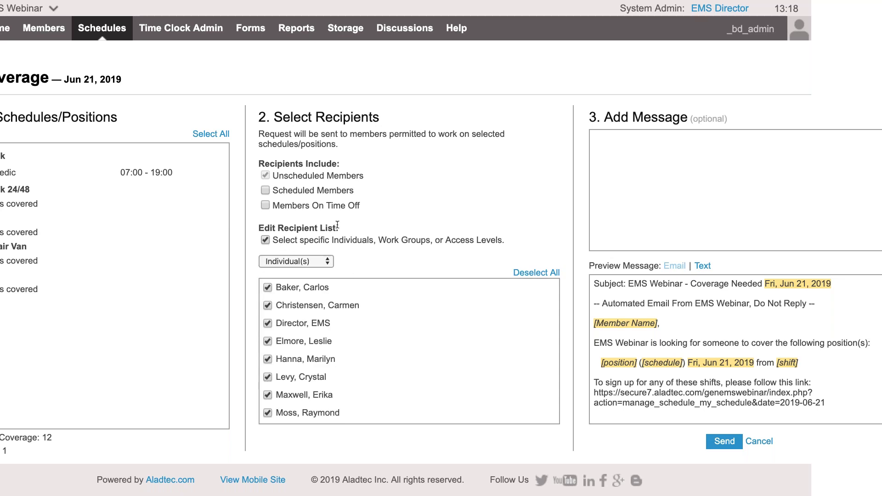
pyautogui.click(321, 261)
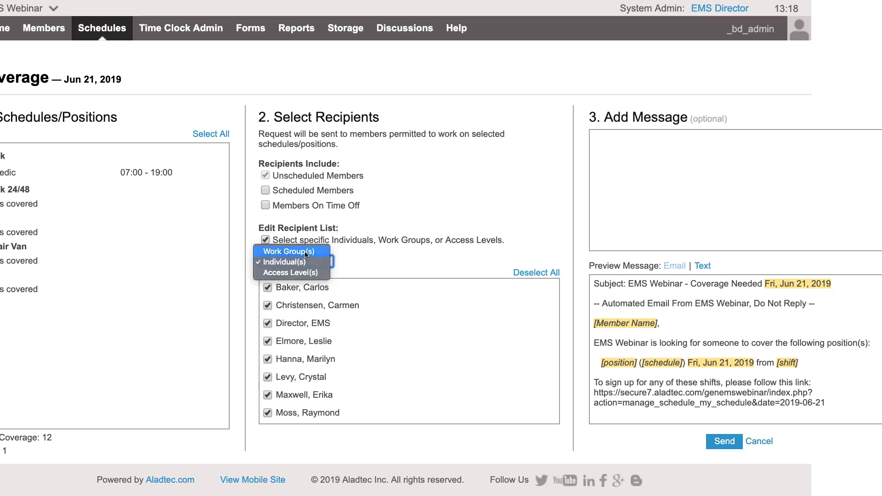
pyautogui.click(306, 252)
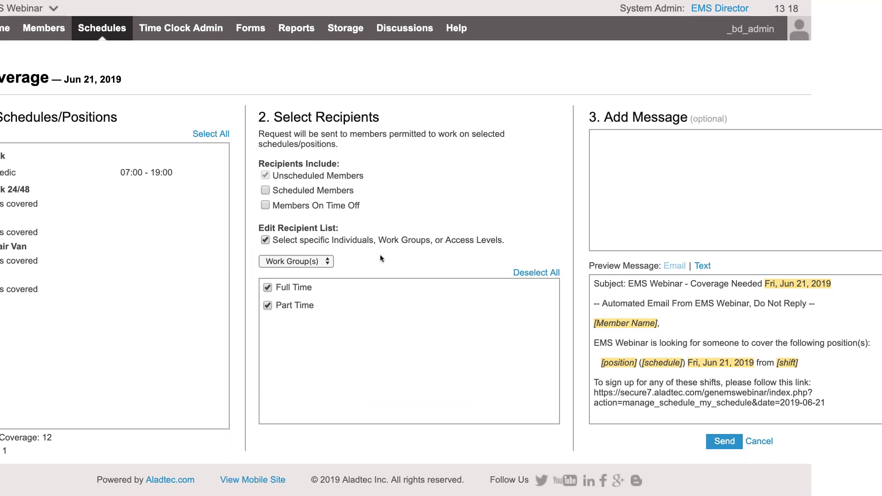
pyautogui.click(322, 287)
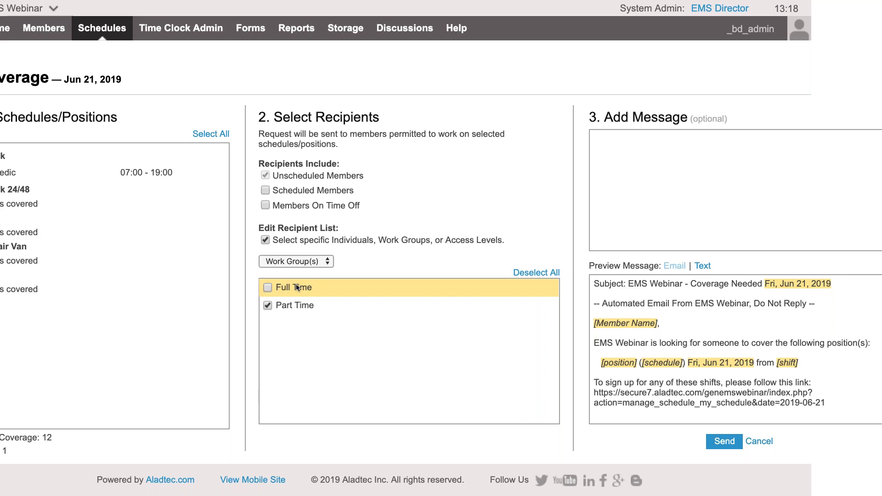
pyautogui.click(267, 240)
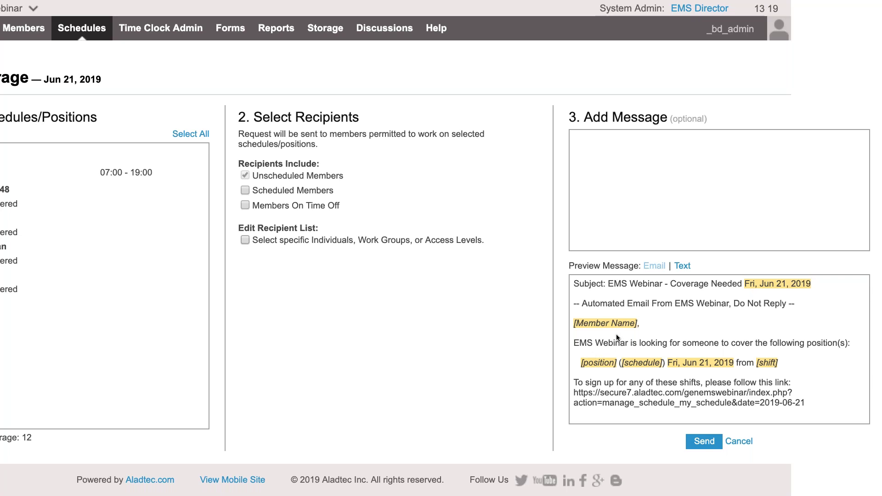
# Step: Add 'Custom Message' to the alert, preview it as text and email, then cancel it
pyautogui.click(669, 220)
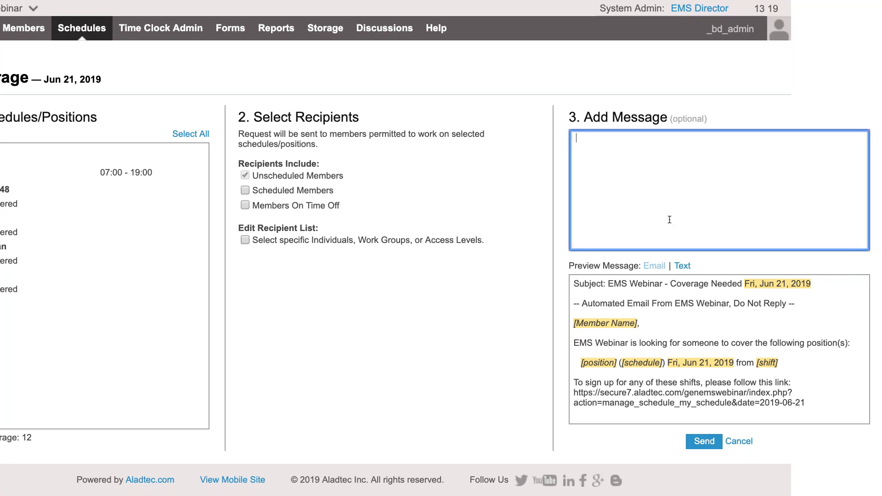
pyautogui.write('Custom ')
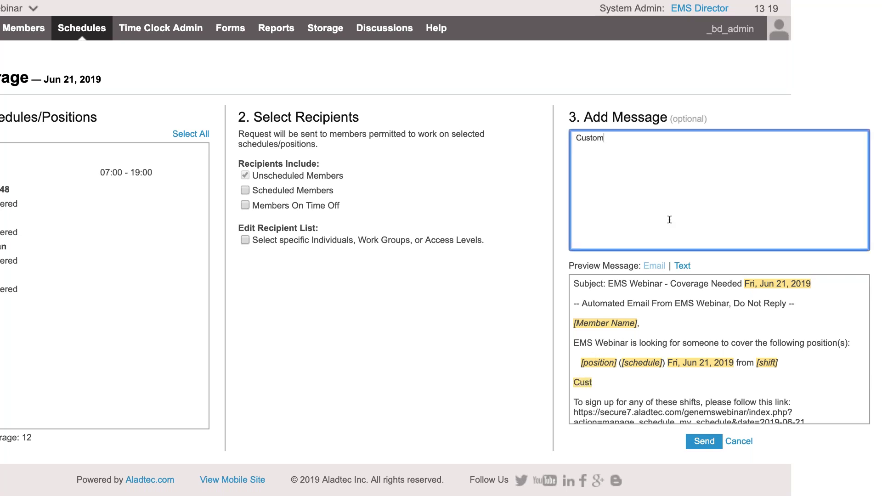
pyautogui.write('Message')
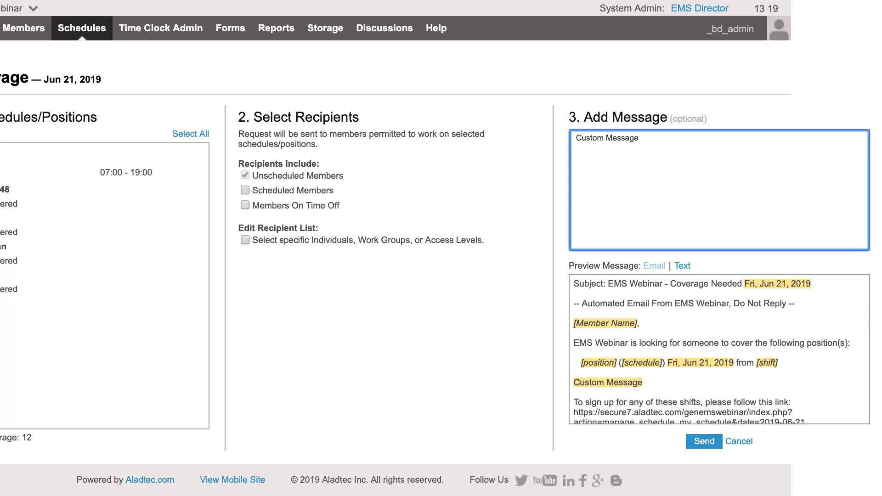
pyautogui.scroll(-1, 699, 414)
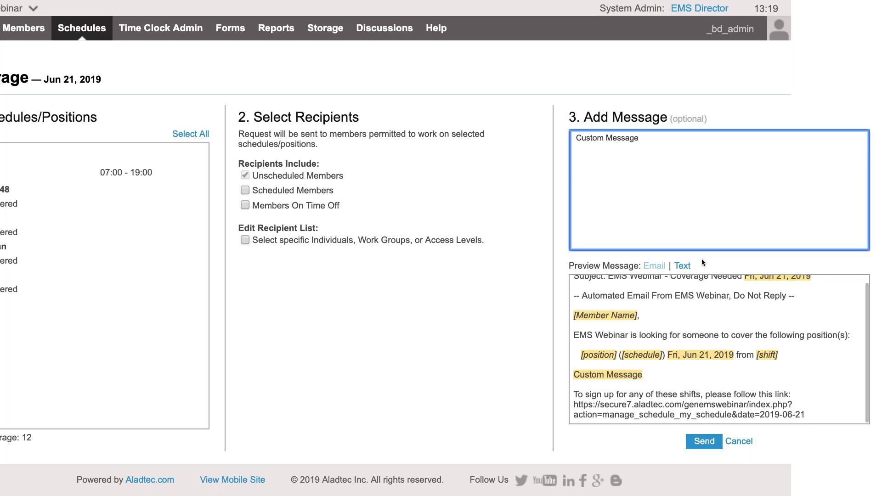
pyautogui.click(682, 266)
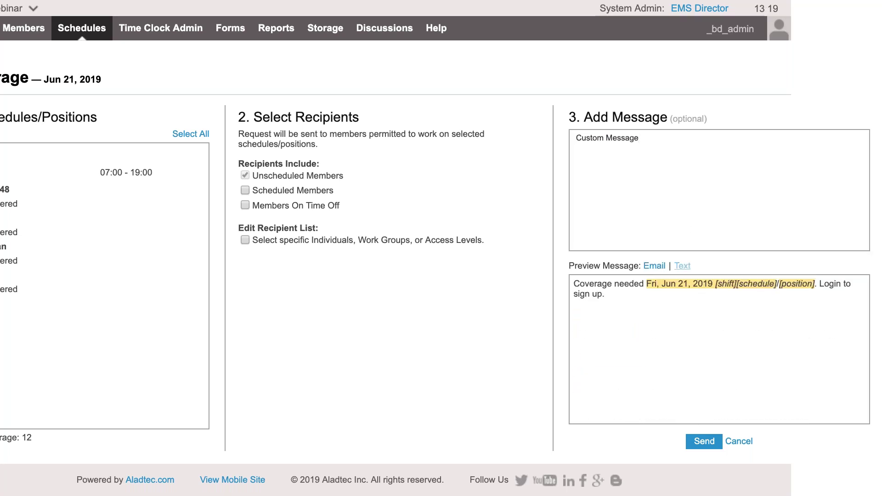
pyautogui.click(648, 266)
pyautogui.click(741, 443)
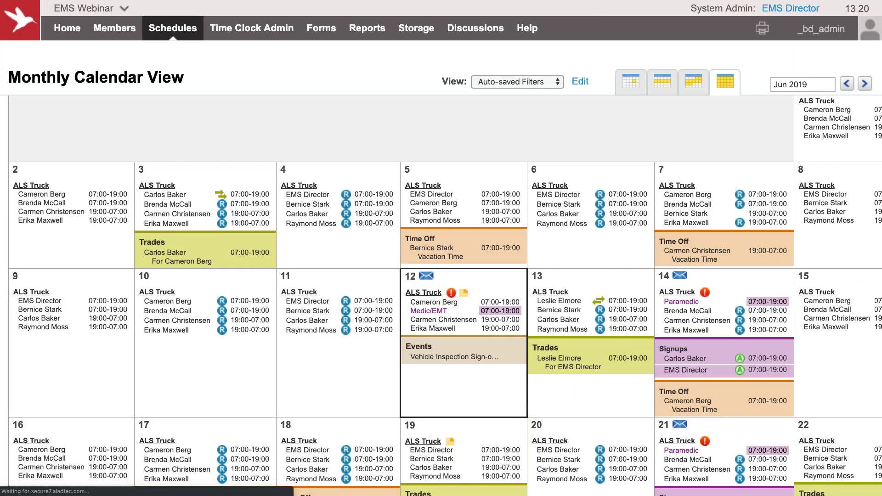
# Step: Approve the pending Sat Jun 22 trade for the 19:00–07:00 ALS Truck shift
pyautogui.scroll(-3, 570, 456)
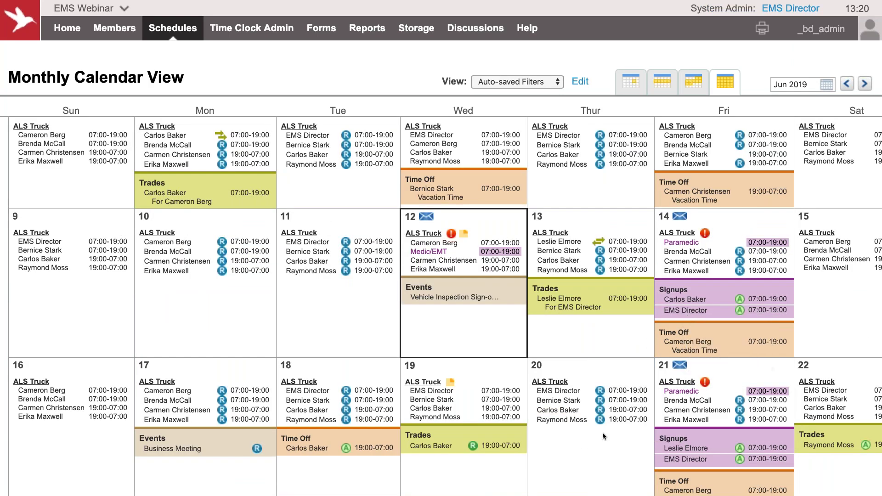
pyautogui.hscroll(2, 602, 436)
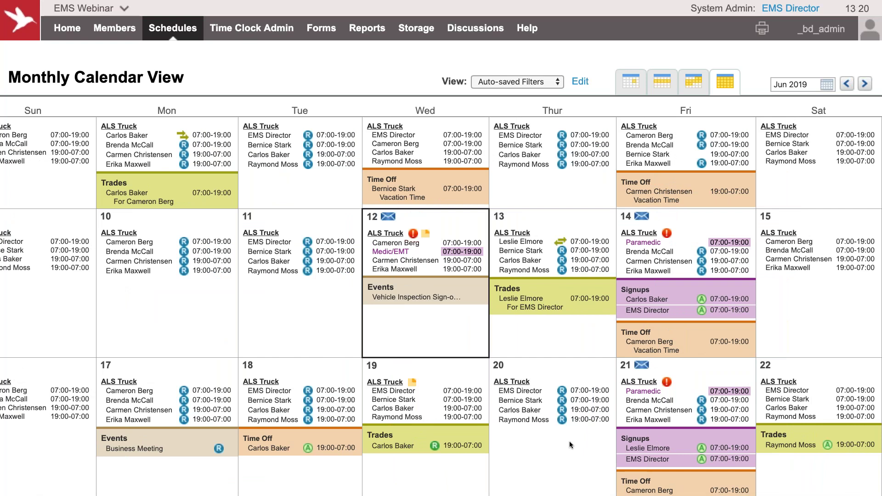
pyautogui.scroll(-3, 570, 441)
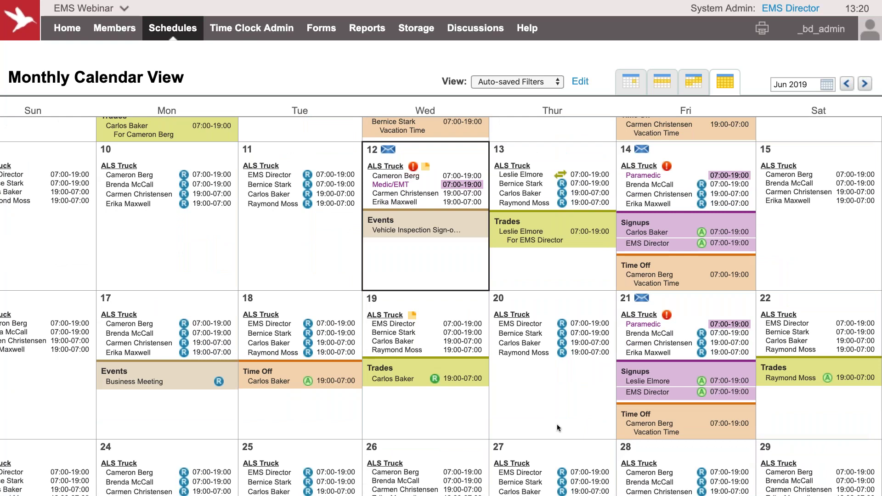
pyautogui.scroll(-1, 557, 423)
pyautogui.scroll(3, 556, 424)
pyautogui.moveTo(794, 414)
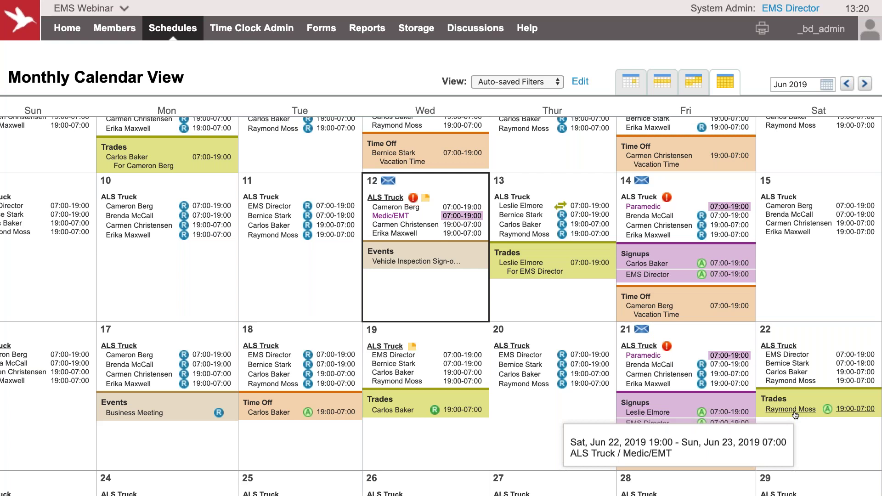
pyautogui.click(796, 415)
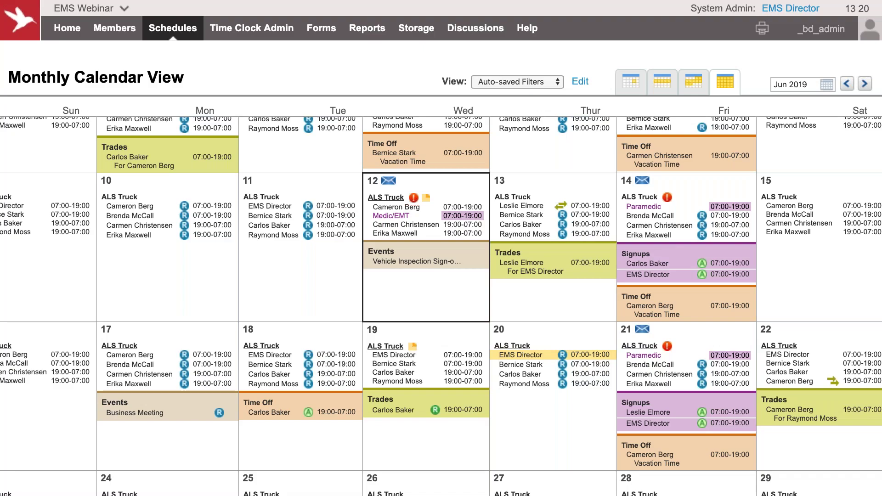
pyautogui.moveTo(817, 382)
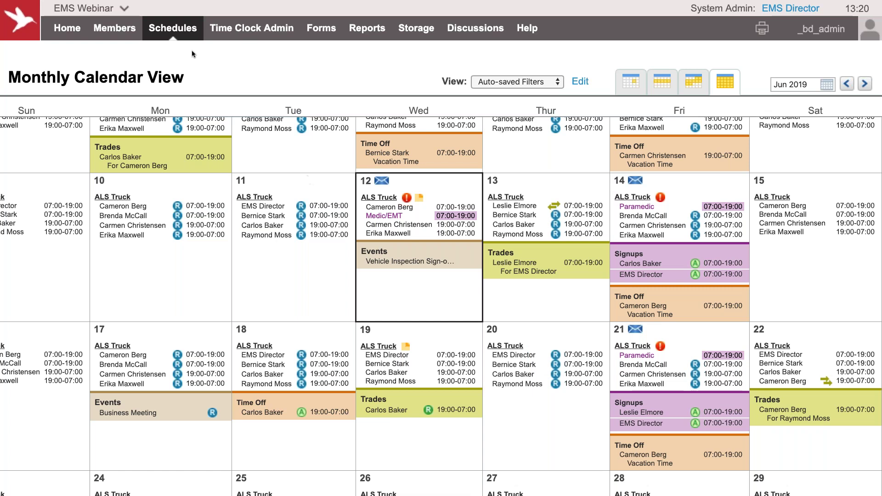
pyautogui.moveTo(180, 40)
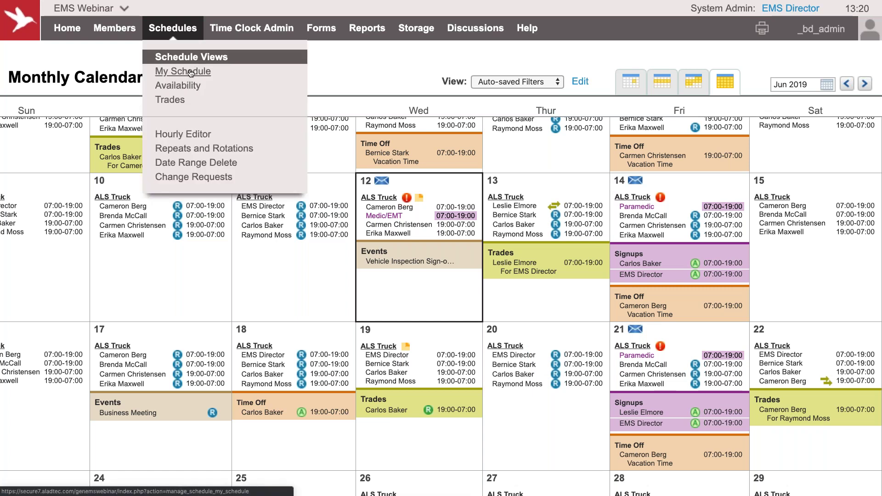
pyautogui.click(325, 418)
# Step: Approve the Jun 18 vacation time-off request in the Process Time Off Request dialog
pyautogui.click(742, 137)
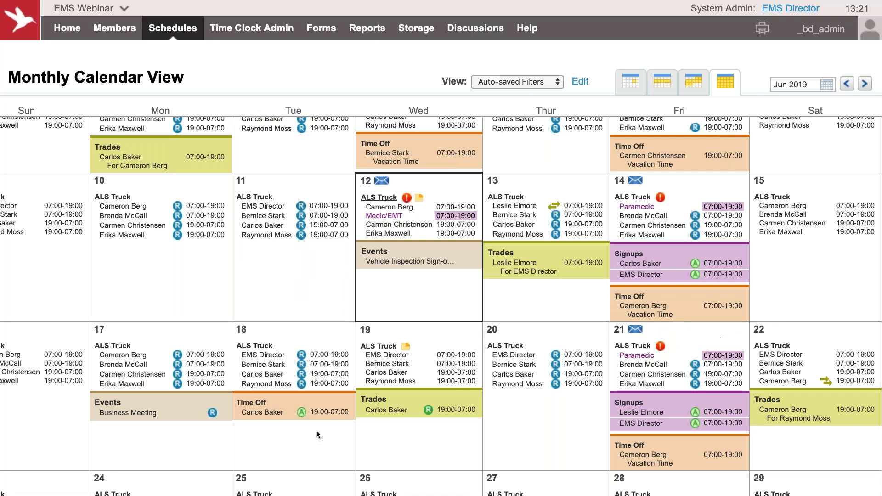
pyautogui.moveTo(302, 416)
pyautogui.click(287, 416)
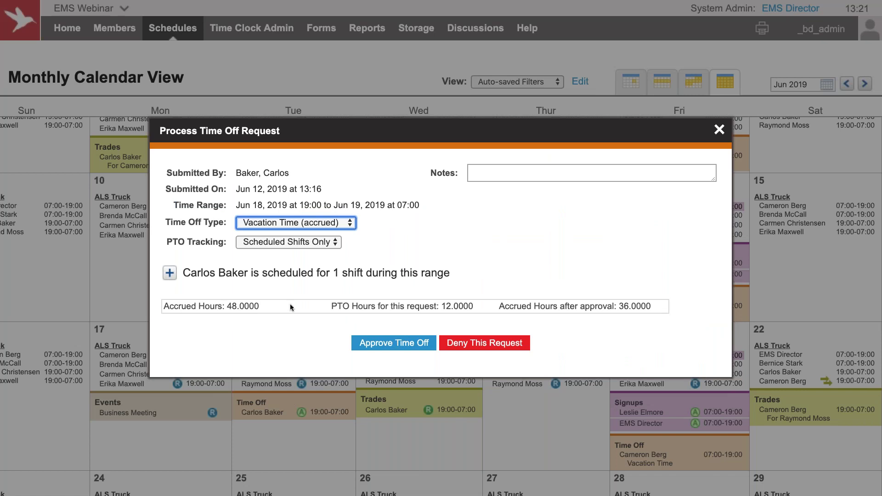
pyautogui.click(390, 344)
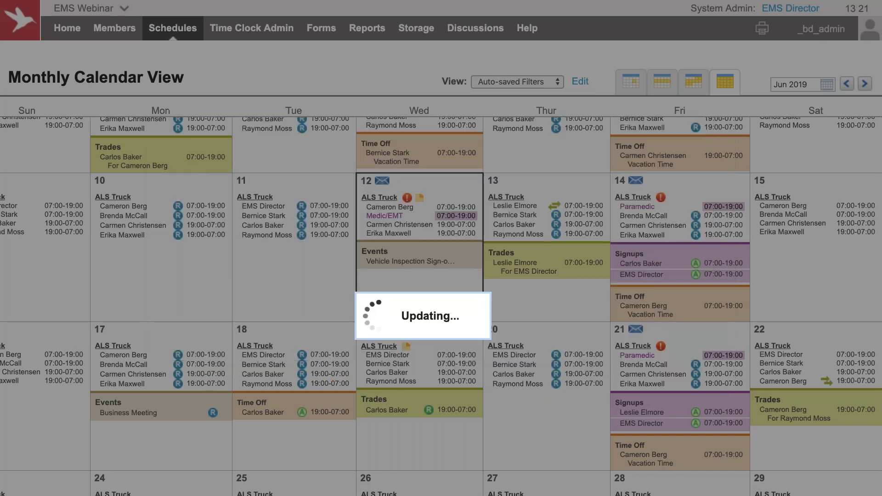
pyautogui.moveTo(386, 346)
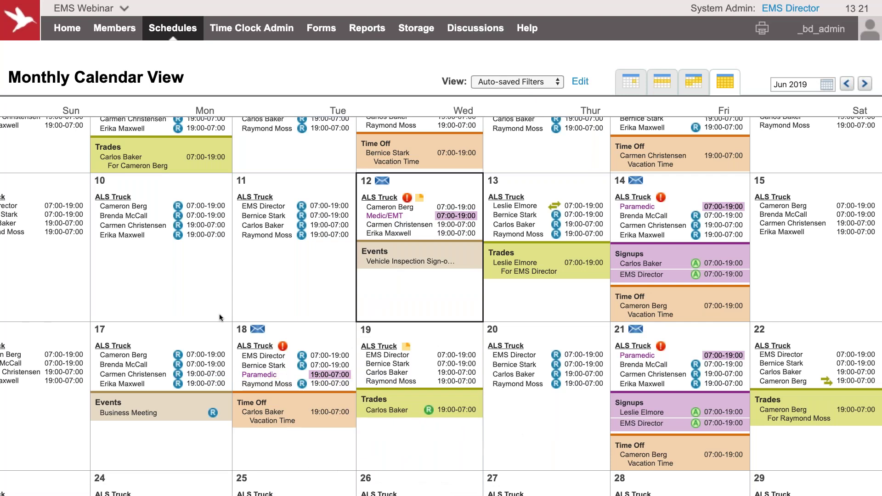
pyautogui.moveTo(172, 28)
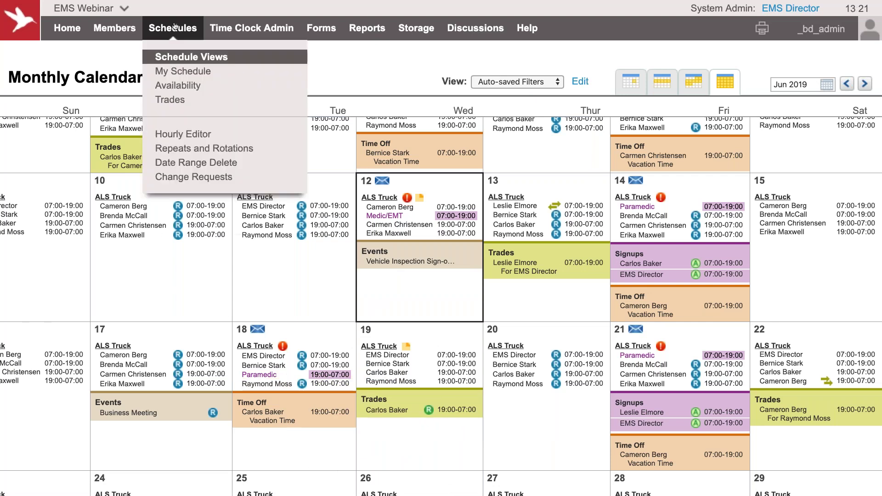
pyautogui.click(184, 71)
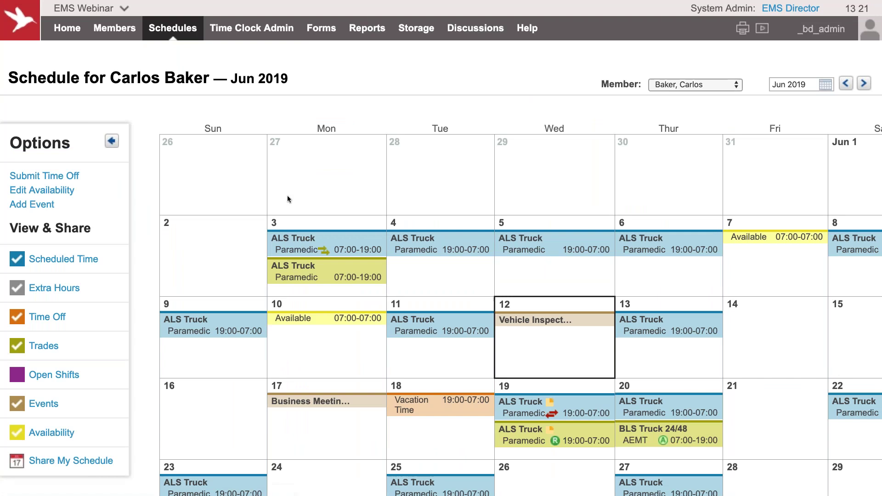
# Step: Reset the page zoom and step through six members' schedules using the Member dropdown
pyautogui.moveTo(294, 276)
pyautogui.press('super+minus')
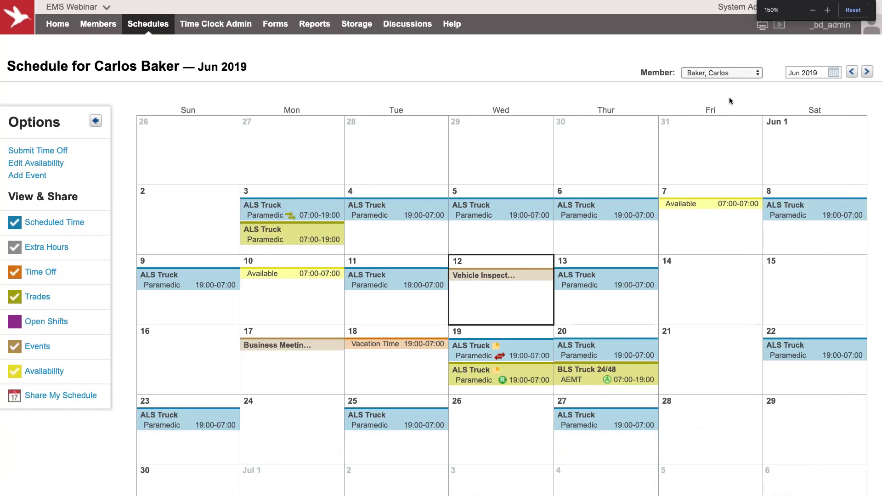
pyautogui.click(730, 74)
pyautogui.click(718, 82)
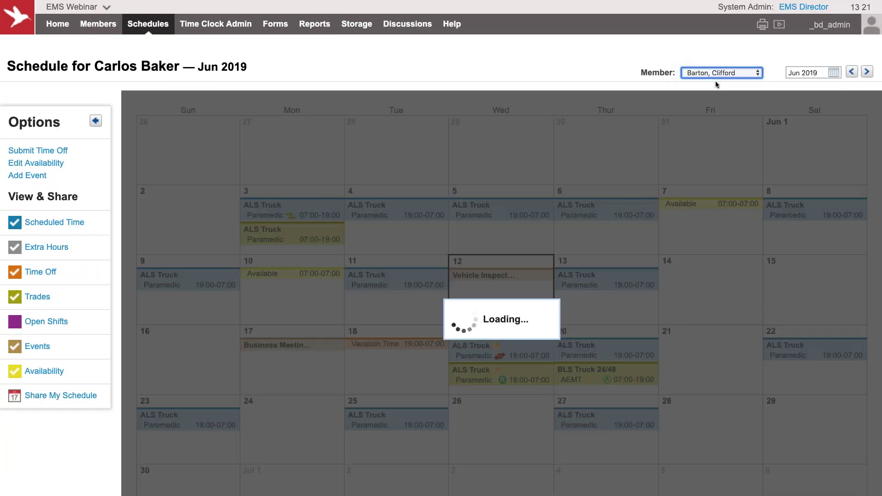
pyautogui.click(717, 73)
pyautogui.click(717, 83)
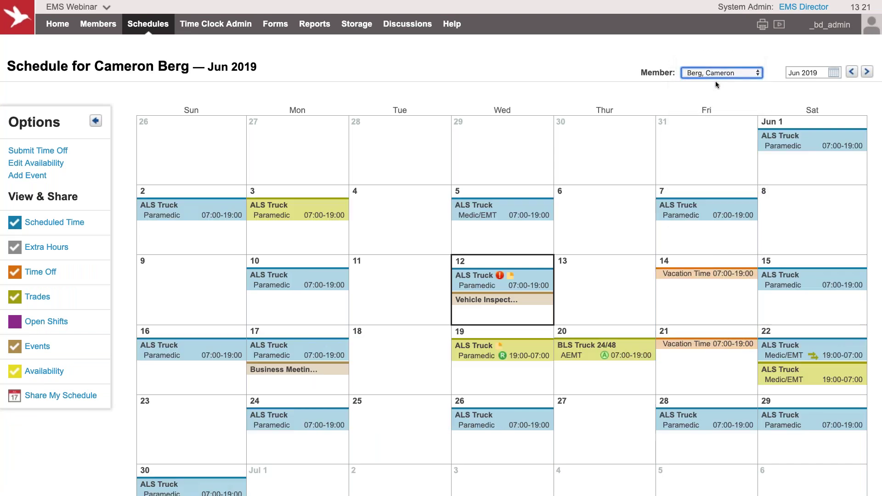
pyautogui.click(716, 73)
pyautogui.click(717, 83)
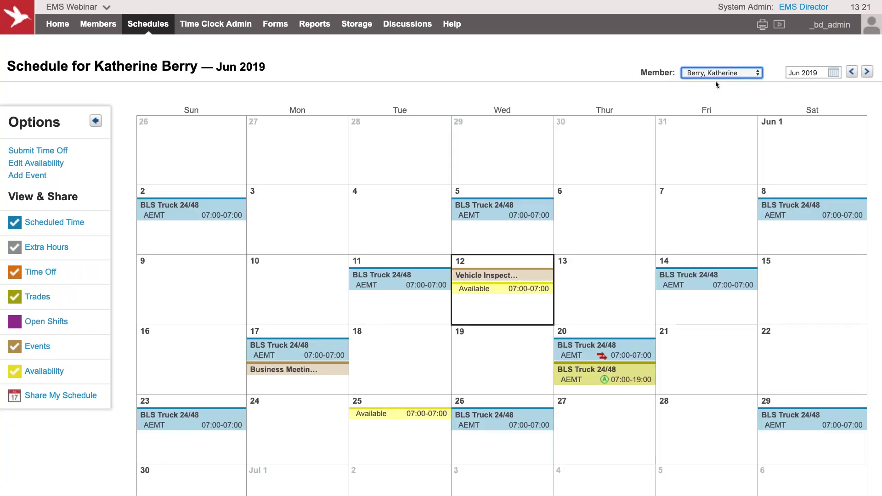
pyautogui.click(716, 73)
pyautogui.click(718, 82)
pyautogui.click(717, 73)
pyautogui.click(717, 83)
pyautogui.click(717, 76)
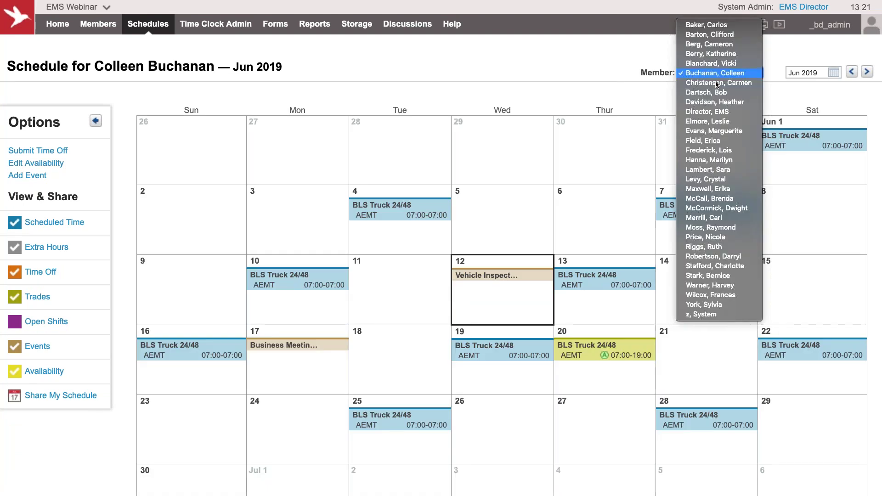
pyautogui.click(717, 82)
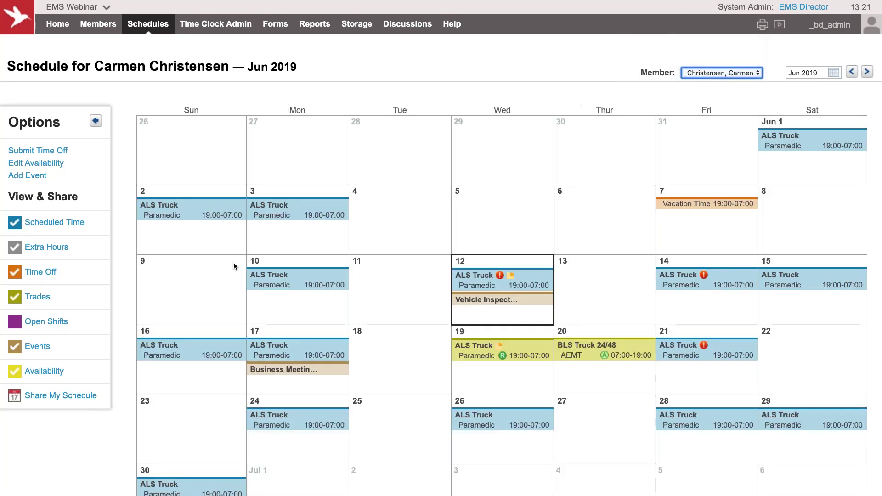
# Step: Hide scheduled time and time off on the member's calendar, now showing July 2019
pyautogui.click(57, 224)
pyautogui.scroll(-1, 460, 184)
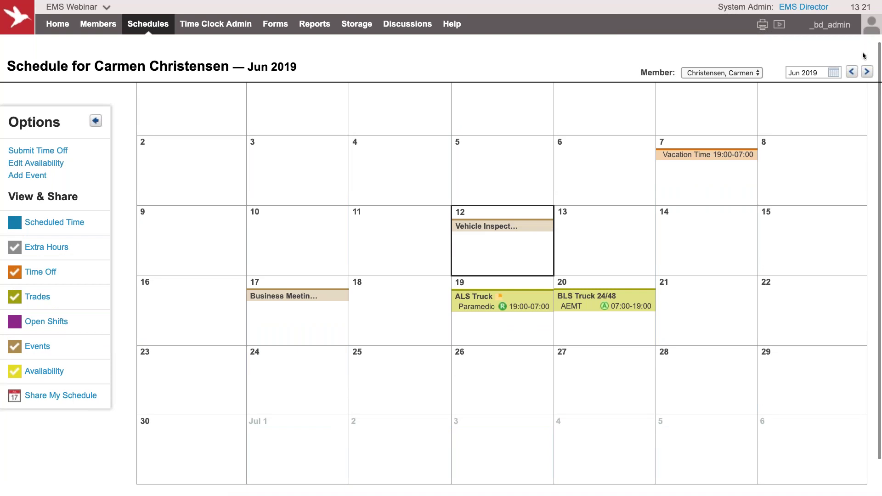
pyautogui.click(867, 72)
pyautogui.scroll(1, 630, 141)
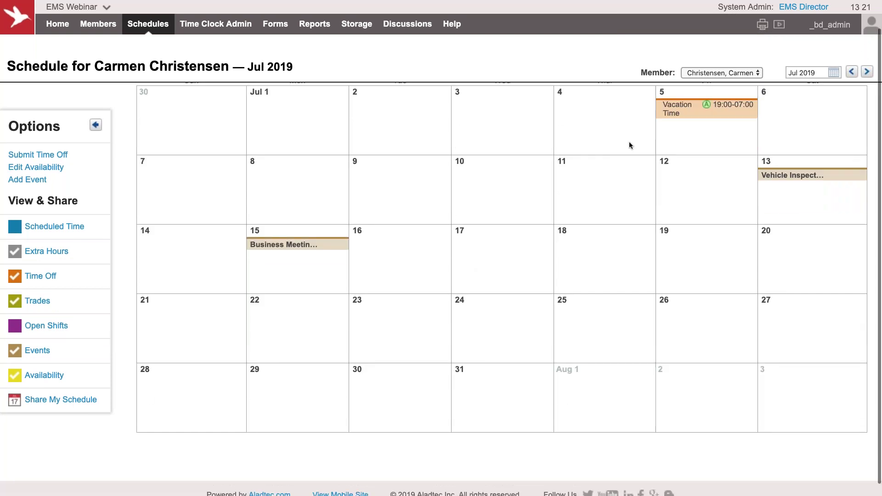
pyautogui.click(37, 272)
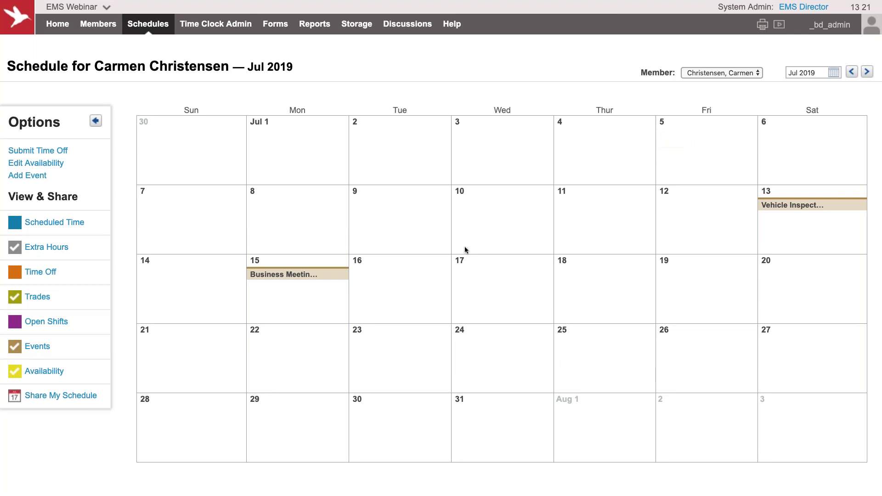
# Step: Start editing availability on Jul 8 and add Jul 10, 16, 18, 12, 24 and 29
pyautogui.click(251, 205)
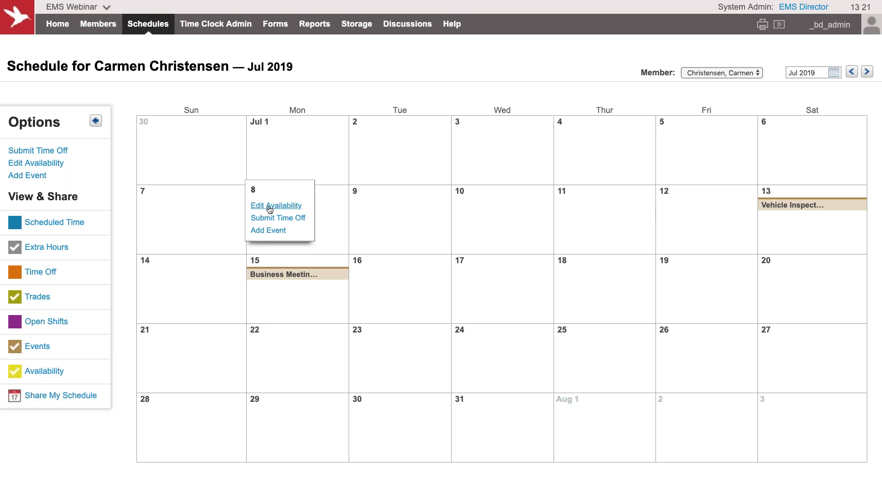
pyautogui.click(270, 210)
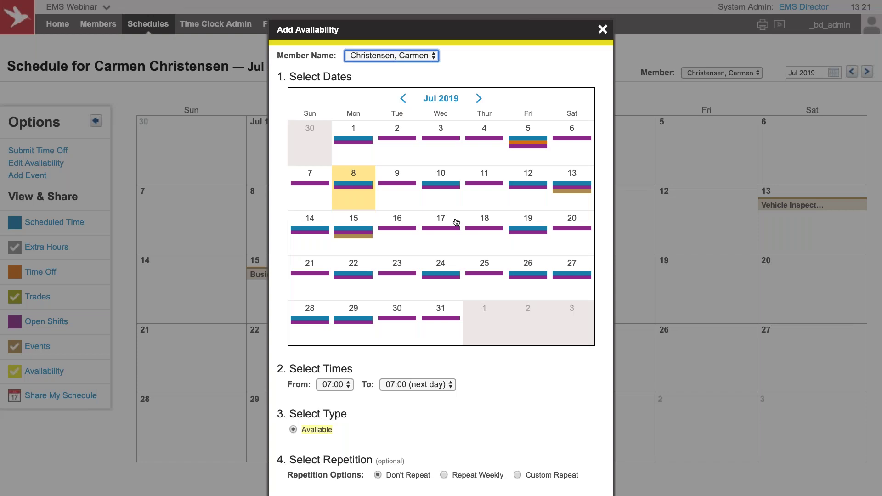
pyautogui.click(441, 194)
pyautogui.click(412, 228)
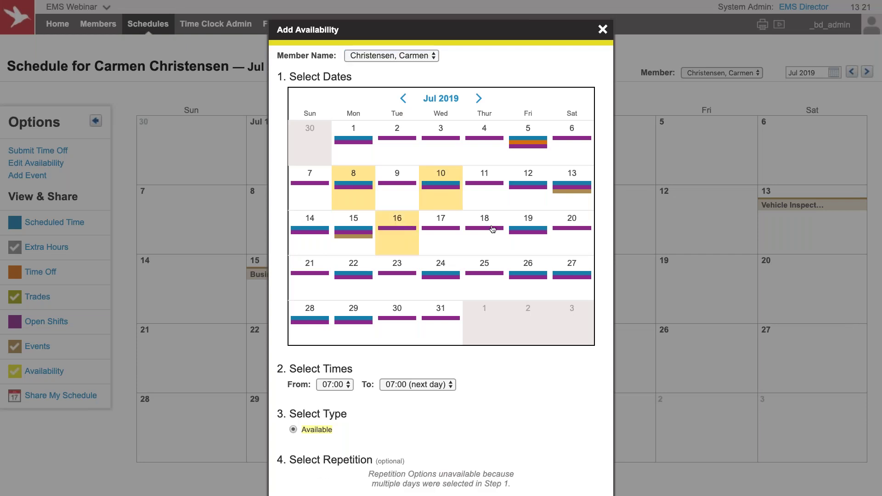
pyautogui.click(492, 228)
pyautogui.click(526, 181)
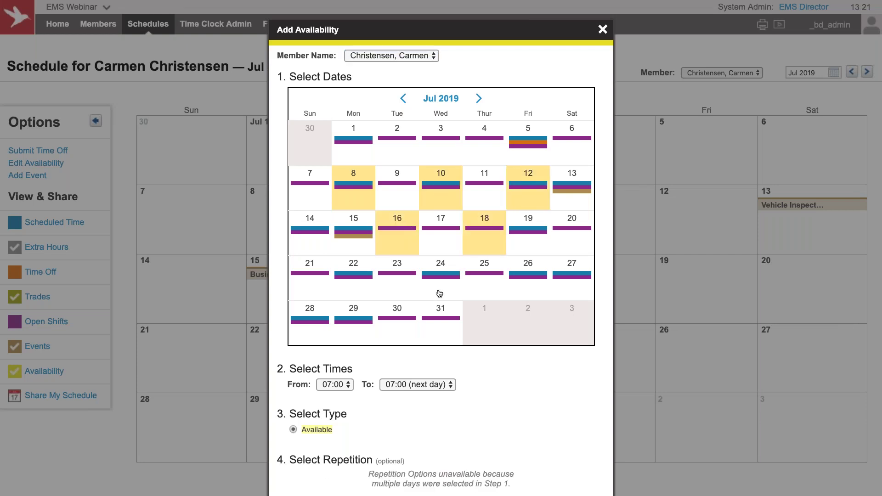
pyautogui.click(437, 295)
pyautogui.click(350, 316)
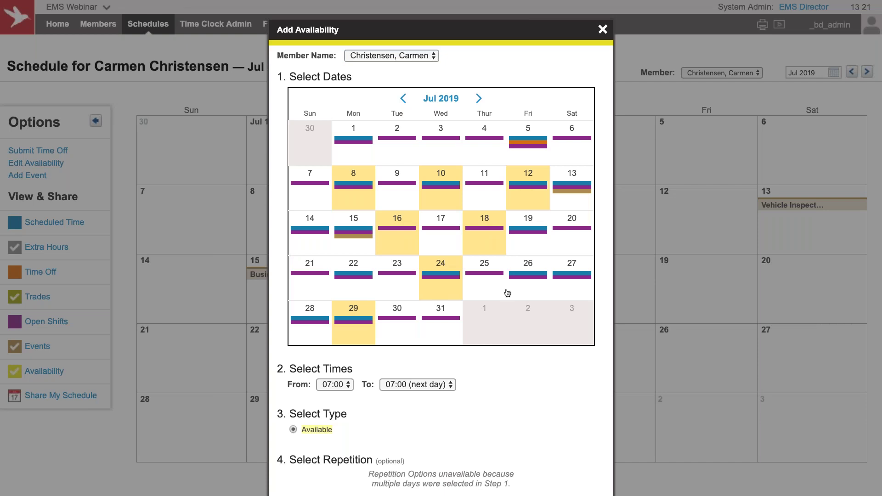
# Step: Set the availability to end at 19:00 and add it to the selected dates
pyautogui.scroll(-1, 508, 293)
pyautogui.scroll(1, 506, 292)
pyautogui.scroll(-1, 482, 388)
pyautogui.click(416, 374)
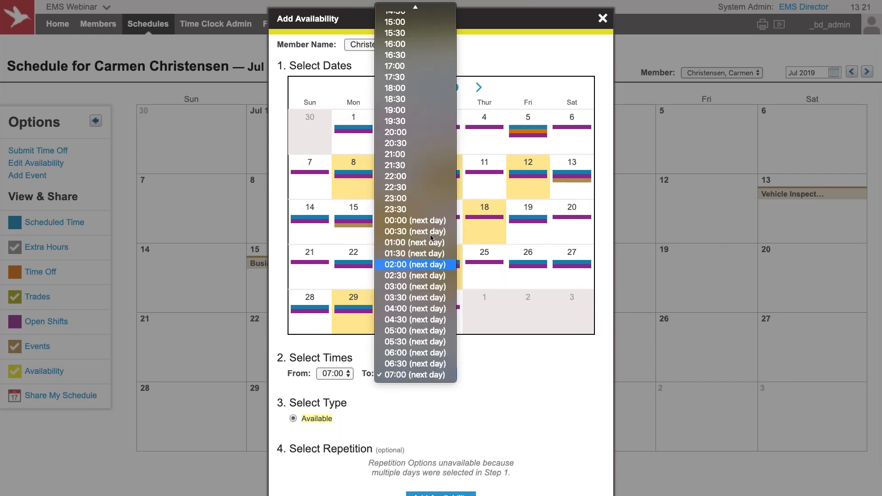
pyautogui.scroll(3, 431, 234)
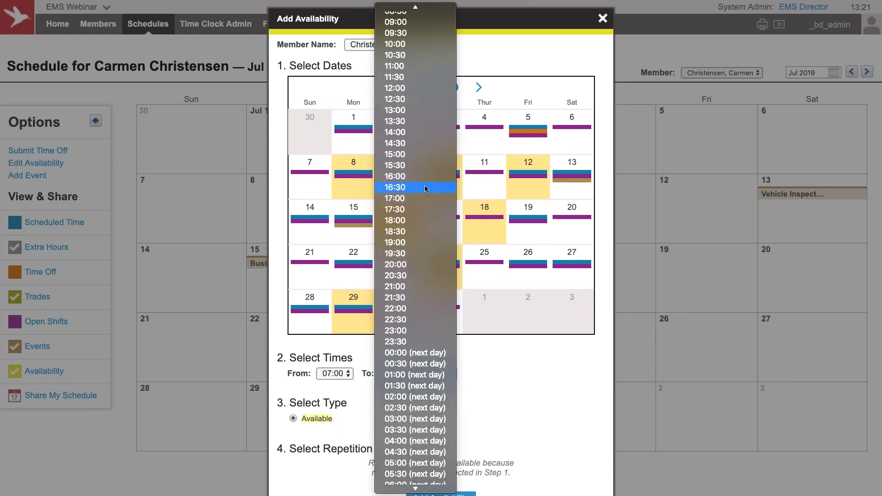
pyautogui.click(415, 242)
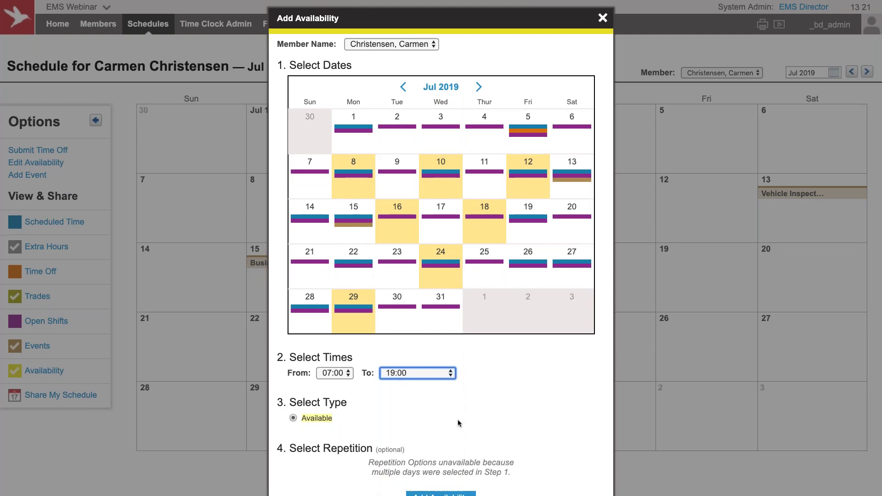
pyautogui.scroll(-3, 459, 420)
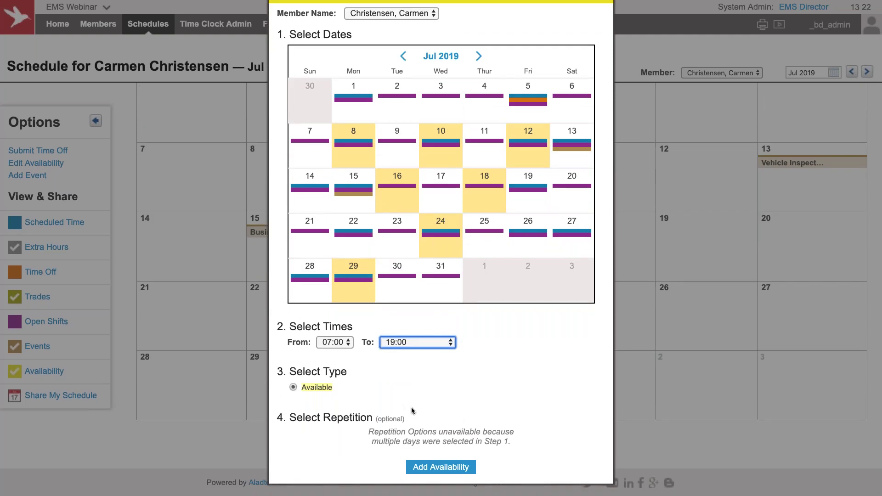
pyautogui.click(432, 467)
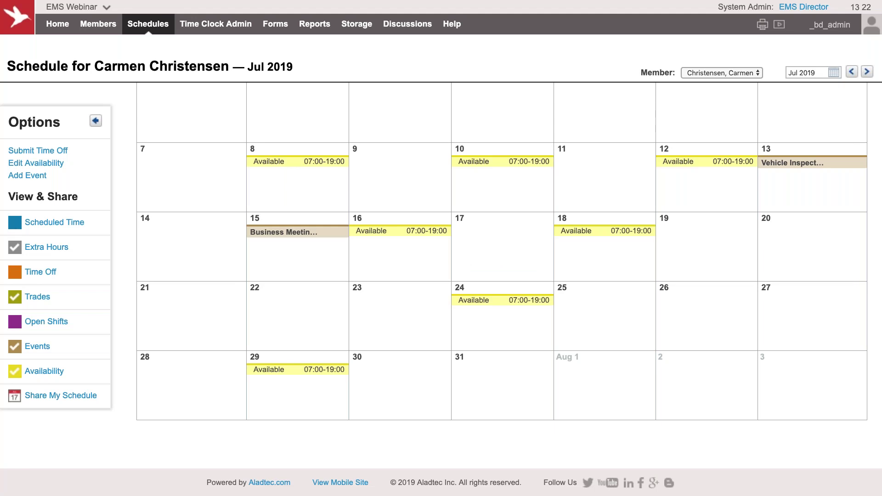
pyautogui.scroll(2, 404, 187)
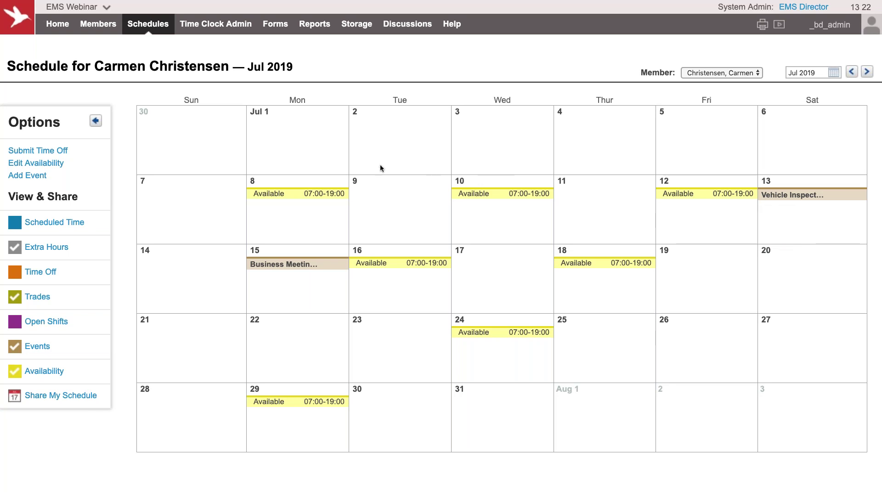
# Step: Show the first member's June 2019 schedule with scheduled shifts visible again
pyautogui.click(737, 75)
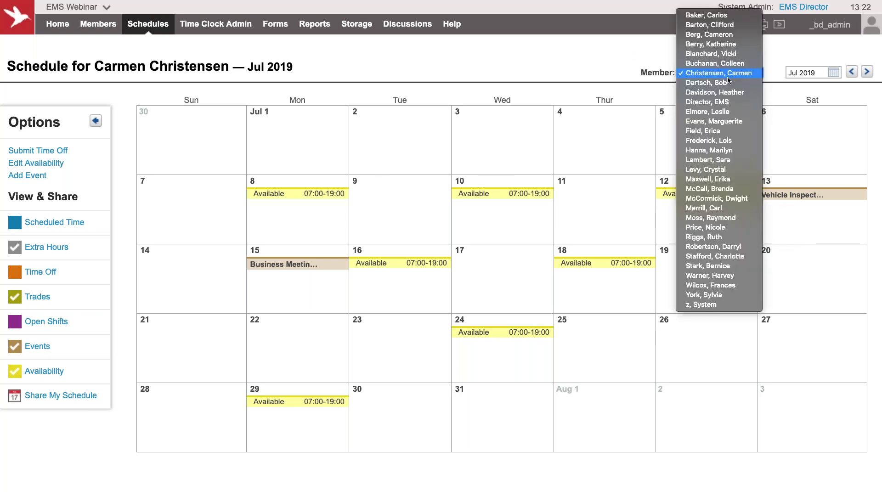
pyautogui.click(726, 12)
pyautogui.click(74, 223)
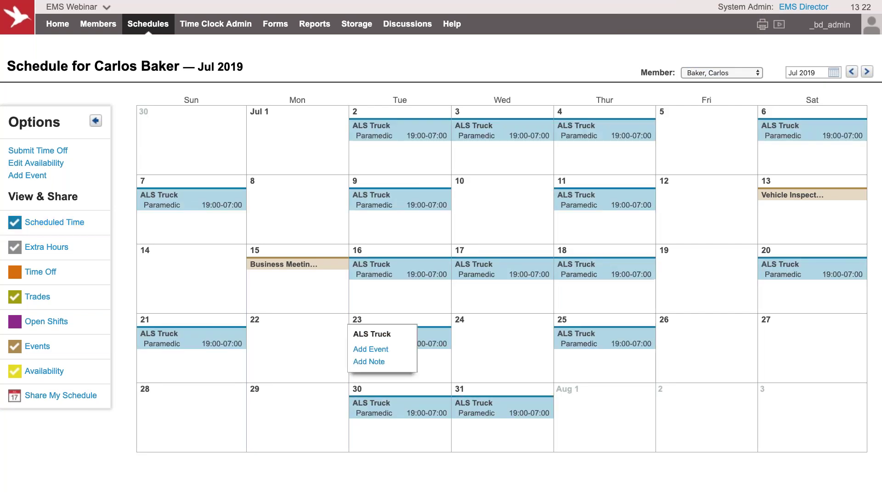
pyautogui.click(852, 72)
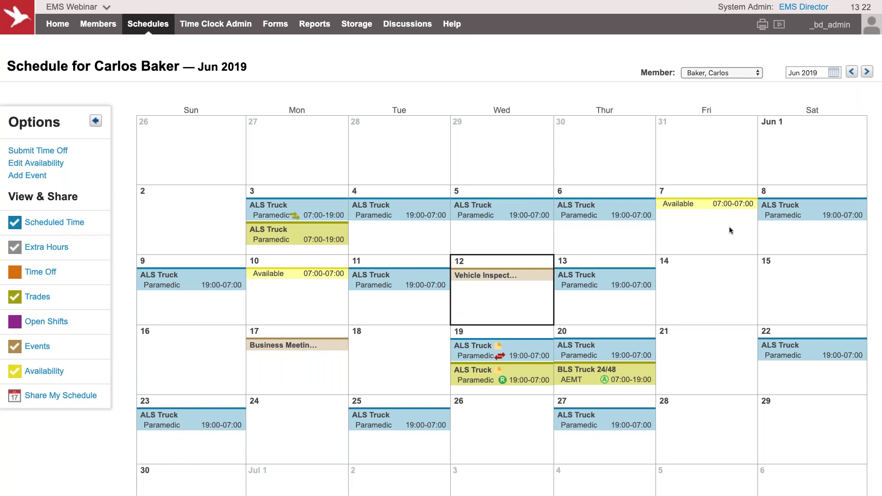
pyautogui.click(356, 199)
# Step: Log in as this member and show open shifts on their calendar
pyautogui.click(830, 24)
pyautogui.click(759, 103)
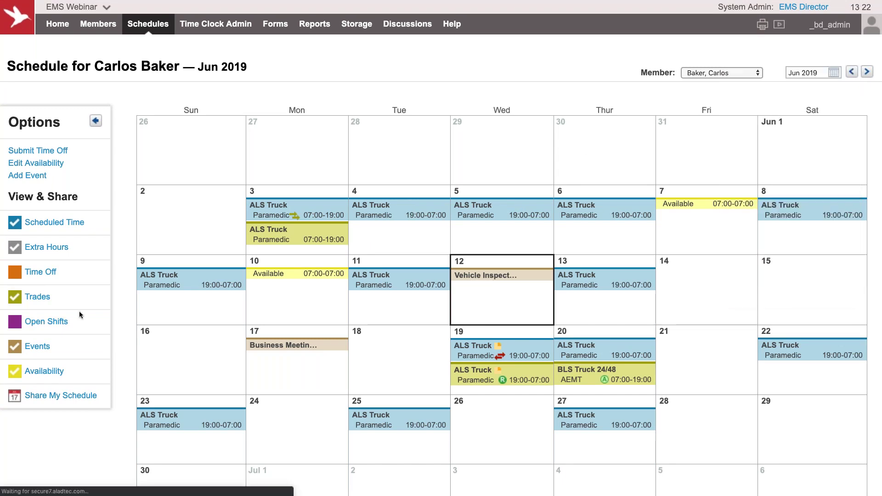
pyautogui.click(51, 342)
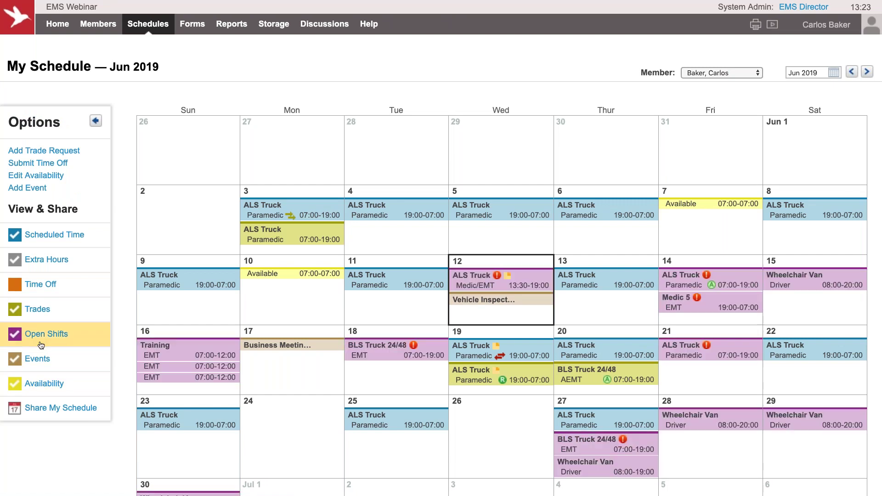
# Step: Sign up for the open Jun 21 ALS Truck Paramedic 07:00–19:00 shift and confirm
pyautogui.scroll(-1, 300, 417)
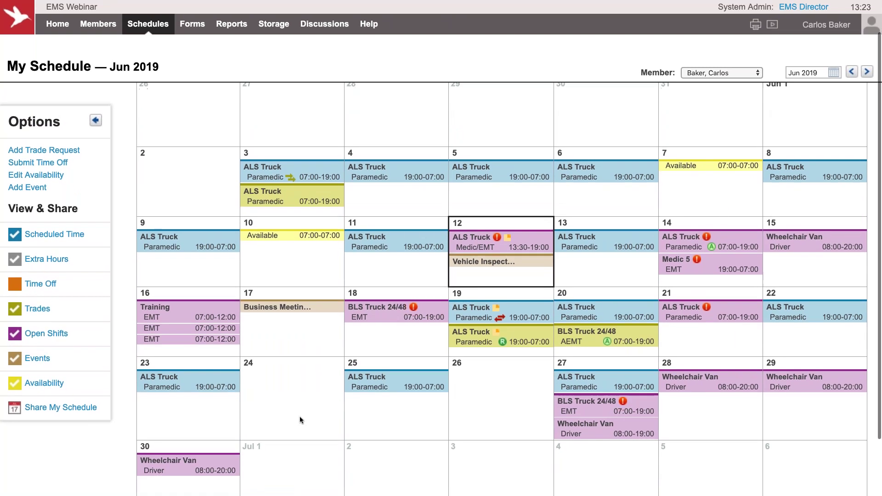
pyautogui.scroll(-1, 294, 404)
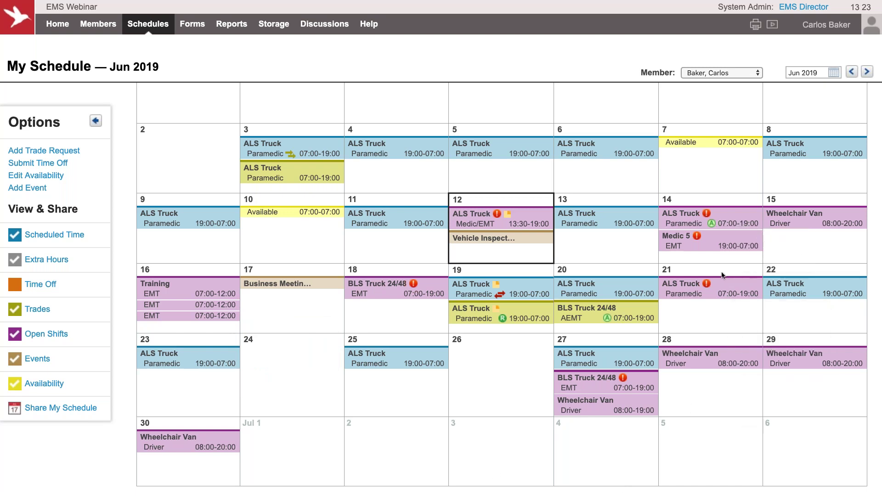
pyautogui.click(722, 297)
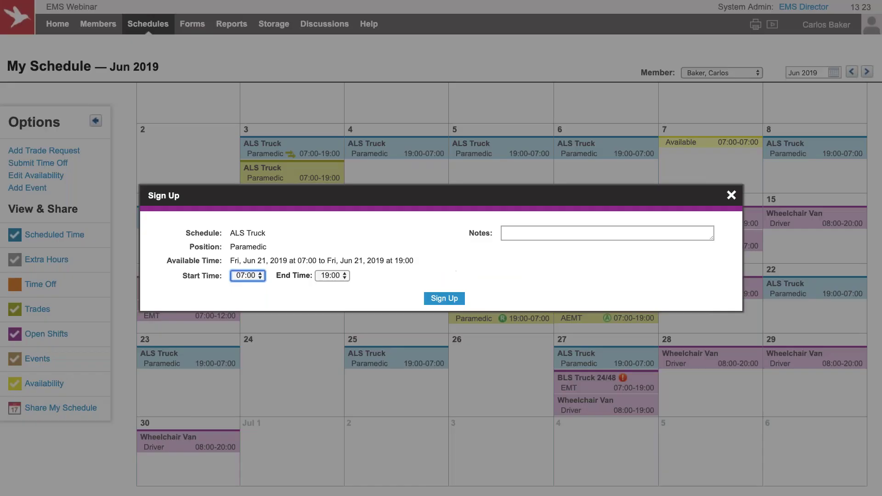
pyautogui.click(440, 298)
pyautogui.click(435, 282)
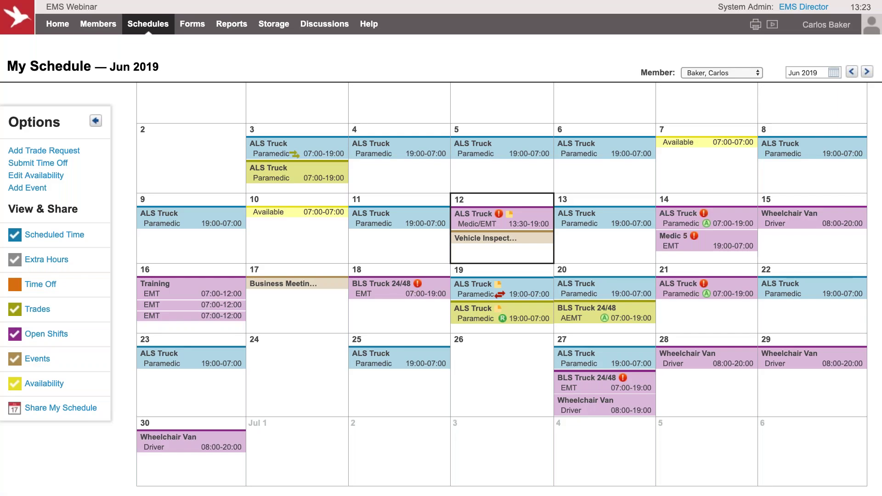
pyautogui.click(826, 24)
# Step: Back as administrator, zoom the Monthly Calendar in and open Fri Jun 14's ALS Truck schedule for editing
pyautogui.click(747, 51)
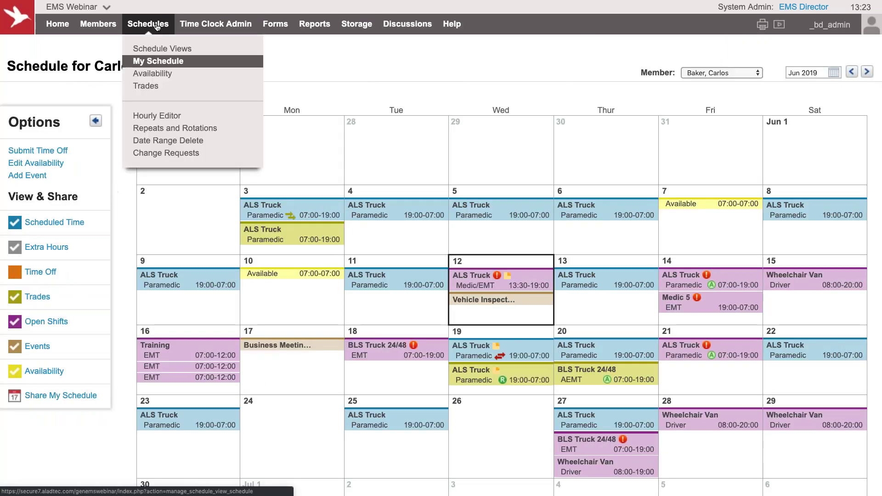
pyautogui.click(156, 26)
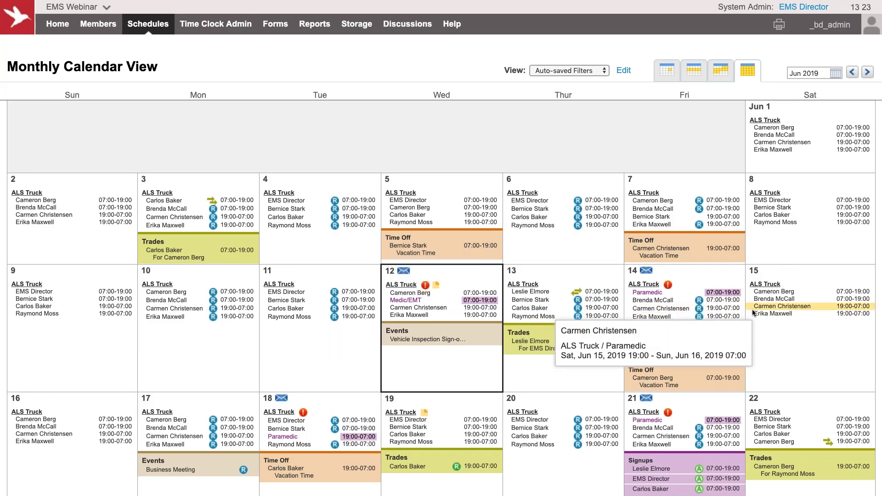
pyautogui.scroll(-1, 754, 362)
pyautogui.hotkey('ctrl', '+')
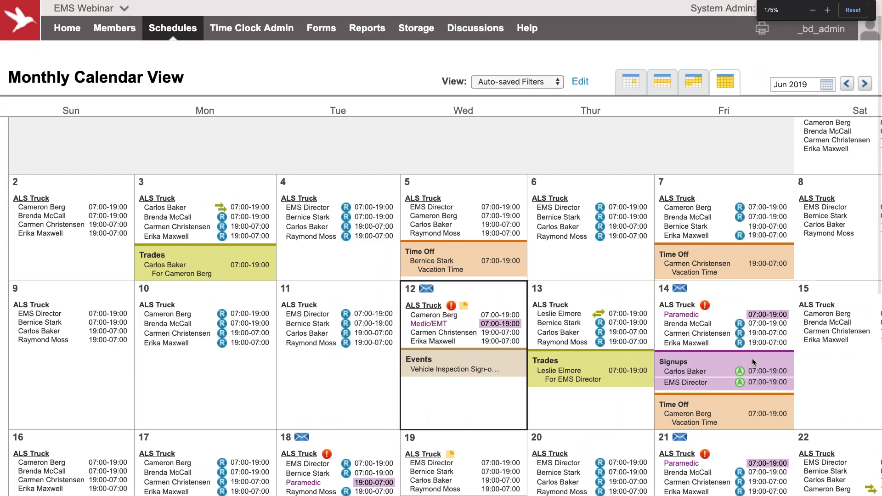
pyautogui.scroll(-1, 752, 359)
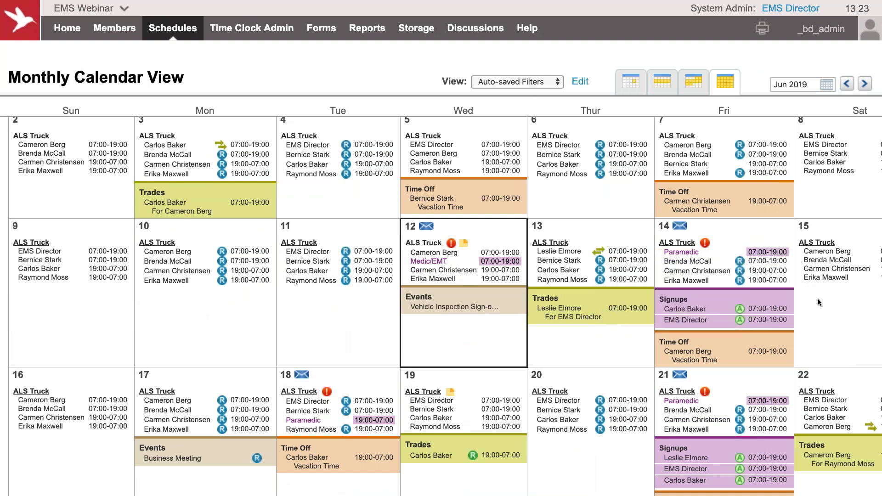
pyautogui.hscroll(2, 817, 299)
pyautogui.scroll(-1, 818, 299)
pyautogui.scroll(-1, 818, 299)
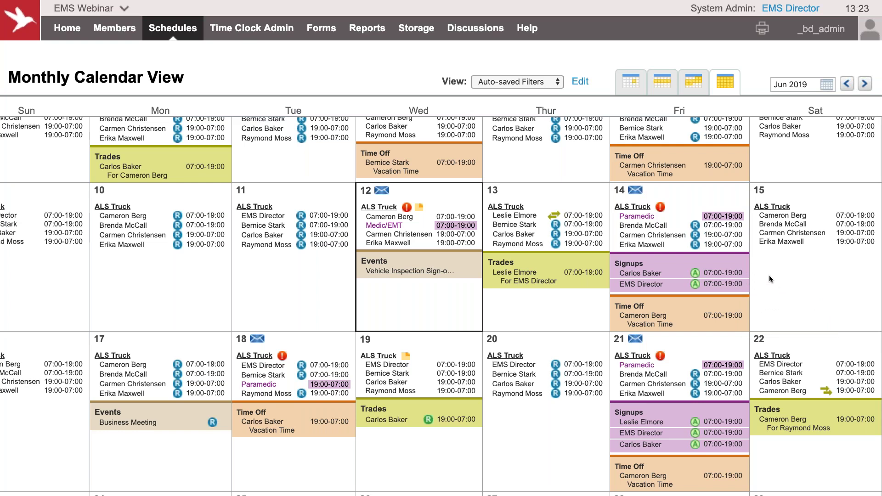
pyautogui.click(637, 206)
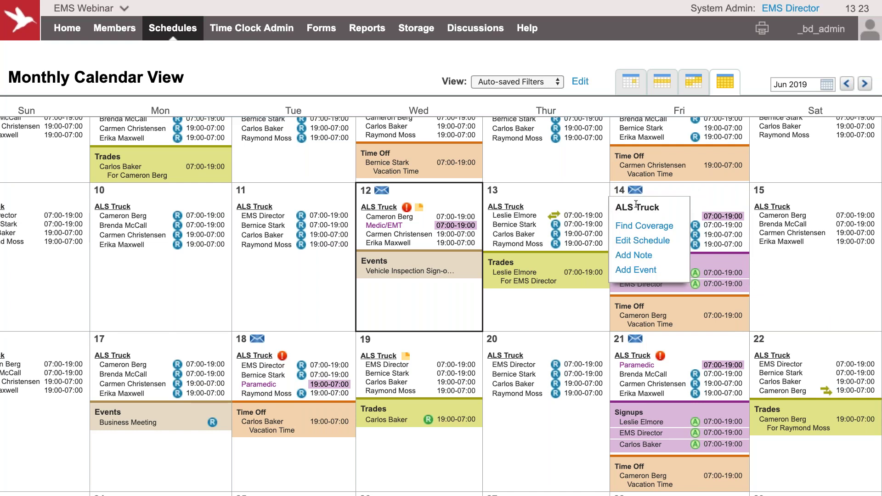
pyautogui.click(642, 241)
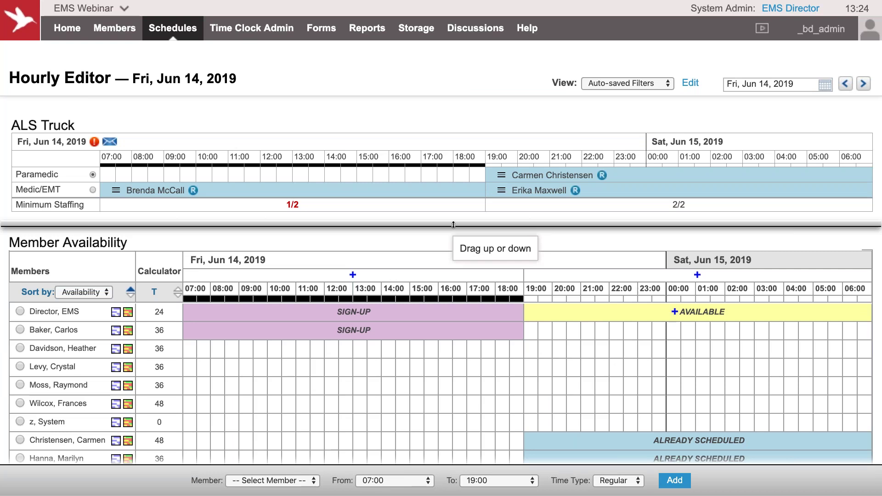
# Step: Review the Fri, Jun 14, 2019 Hourly Editor's ALS Truck grid and Member Availability
pyautogui.tripleClick(67, 77)
pyautogui.click(279, 54)
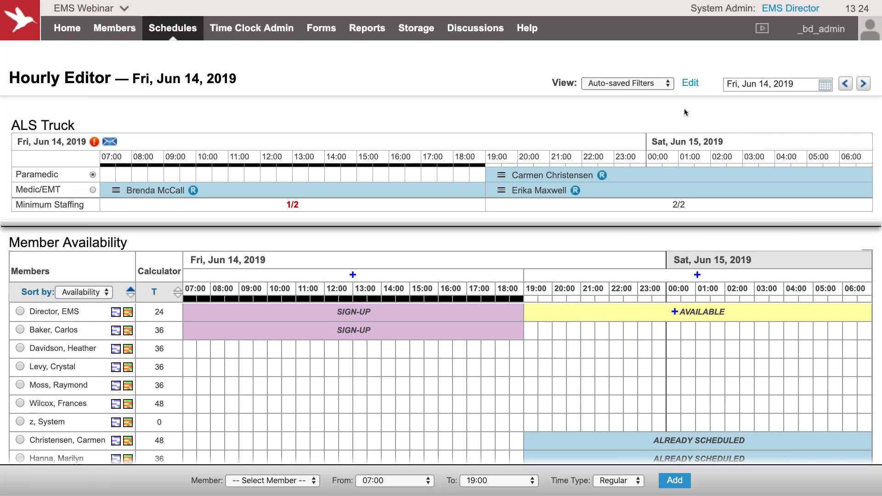
# Step: Turn on Member Info in the view filter and add a Date Hired column
pyautogui.click(690, 84)
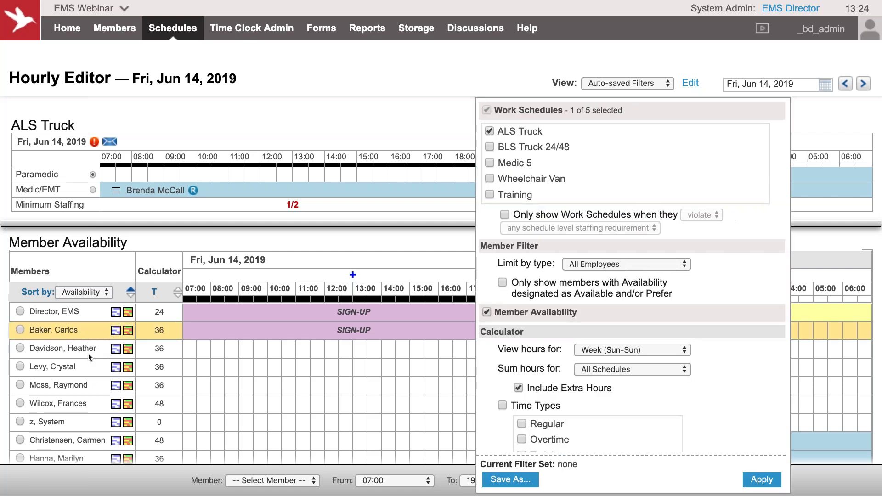
pyautogui.scroll(-1, 679, 318)
pyautogui.scroll(-5, 679, 318)
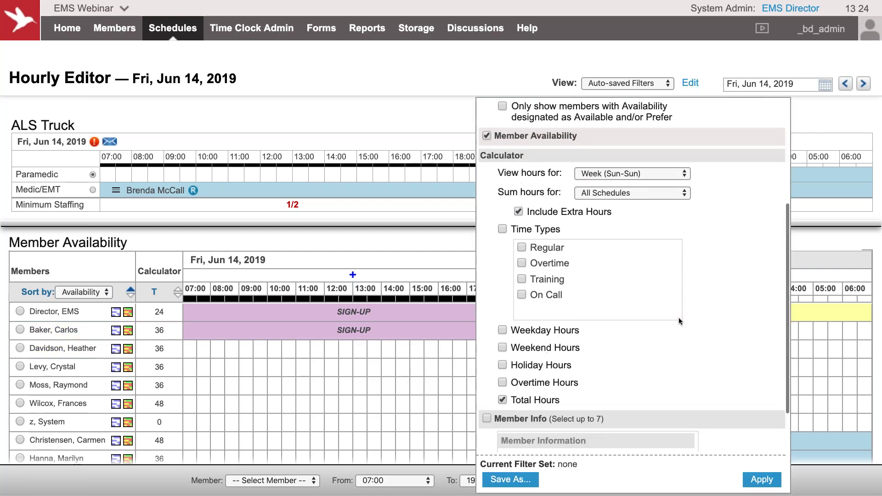
pyautogui.click(515, 354)
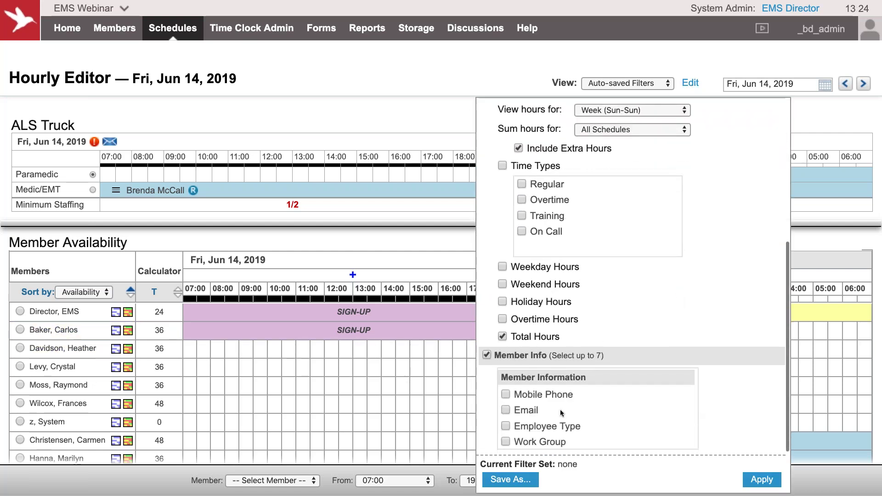
pyautogui.scroll(-3, 560, 409)
pyautogui.scroll(-3, 560, 409)
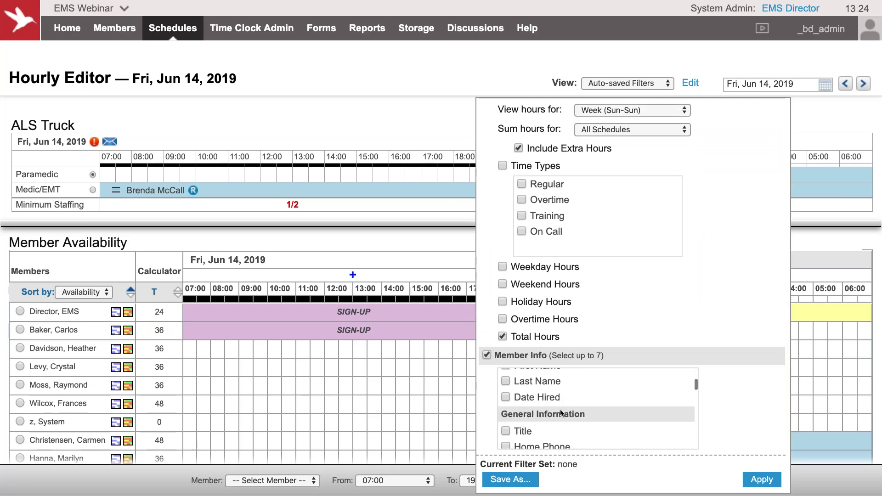
pyautogui.scroll(6, 561, 409)
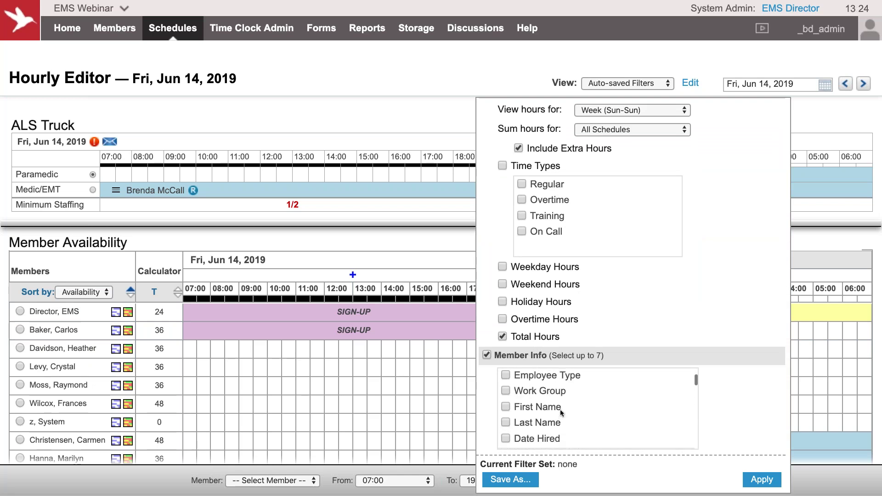
pyautogui.scroll(-3, 560, 410)
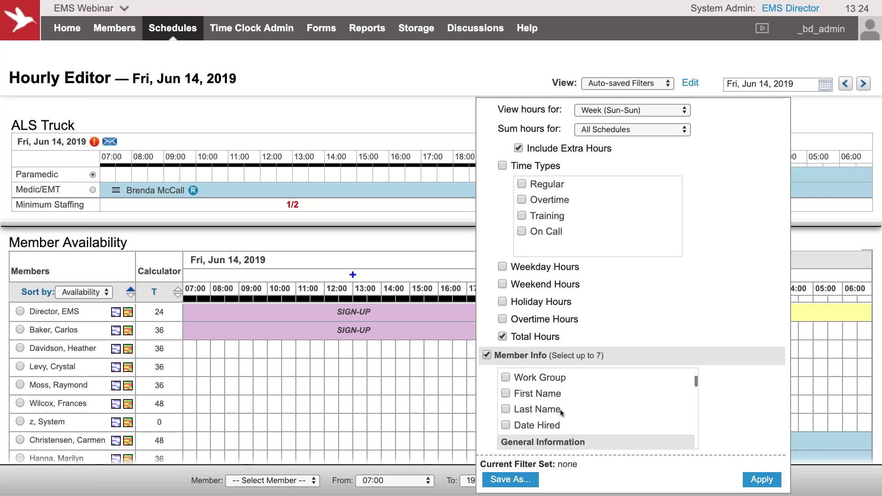
pyautogui.click(540, 426)
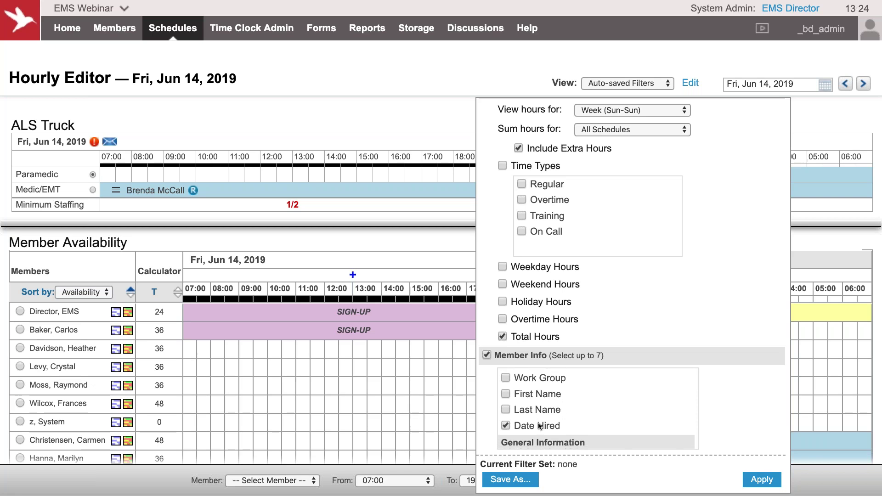
pyautogui.click(775, 480)
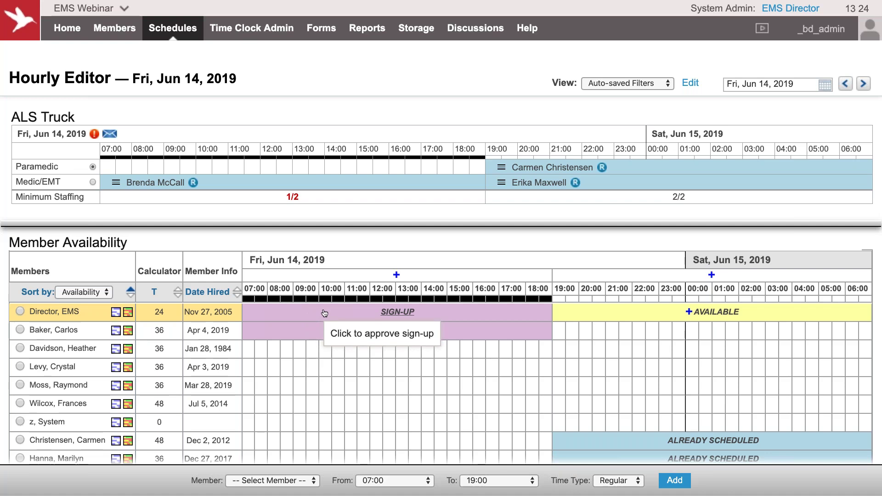
# Step: Approve the director's ALS Truck Paramedic 07:00–19:00 sign-up with time type Overtime
pyautogui.click(300, 312)
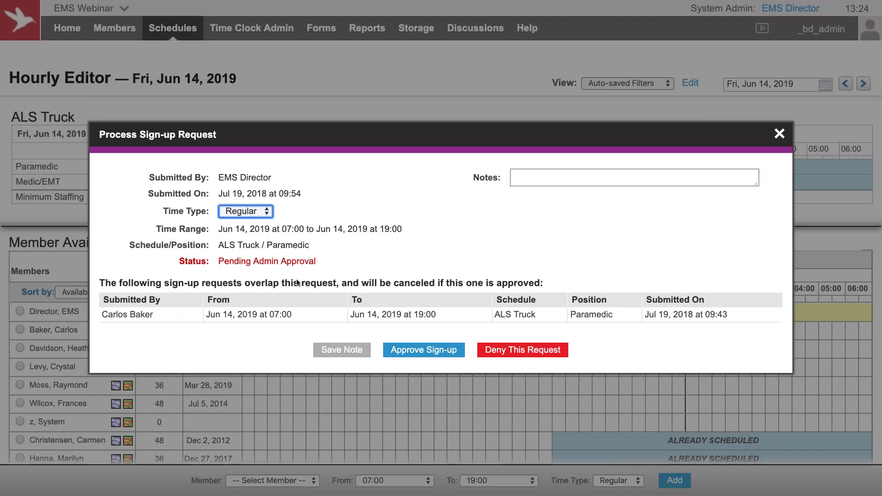
pyautogui.click(266, 211)
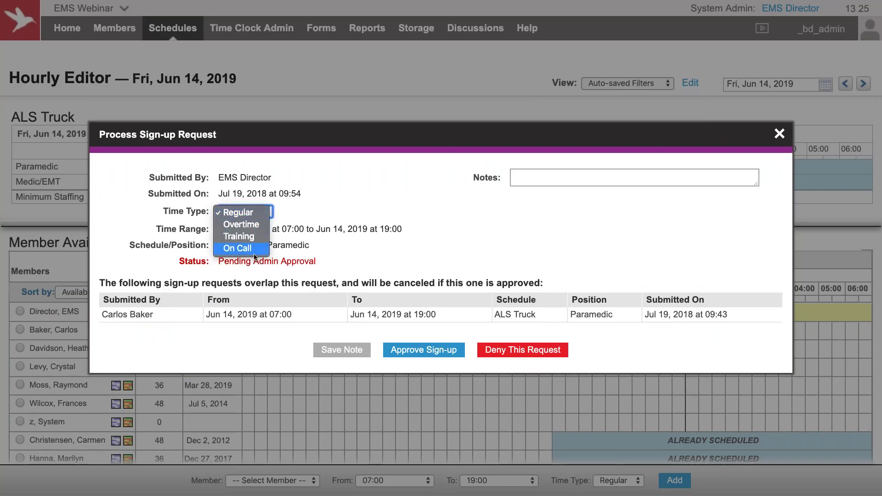
pyautogui.click(257, 224)
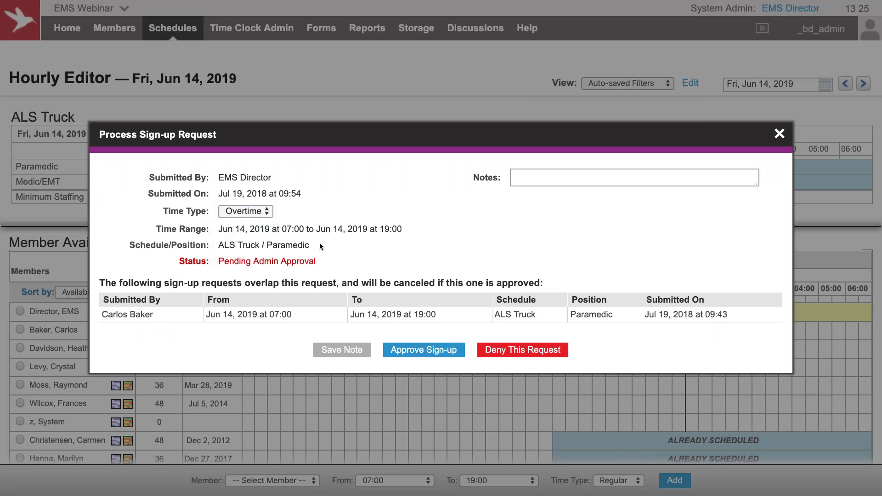
pyautogui.click(424, 350)
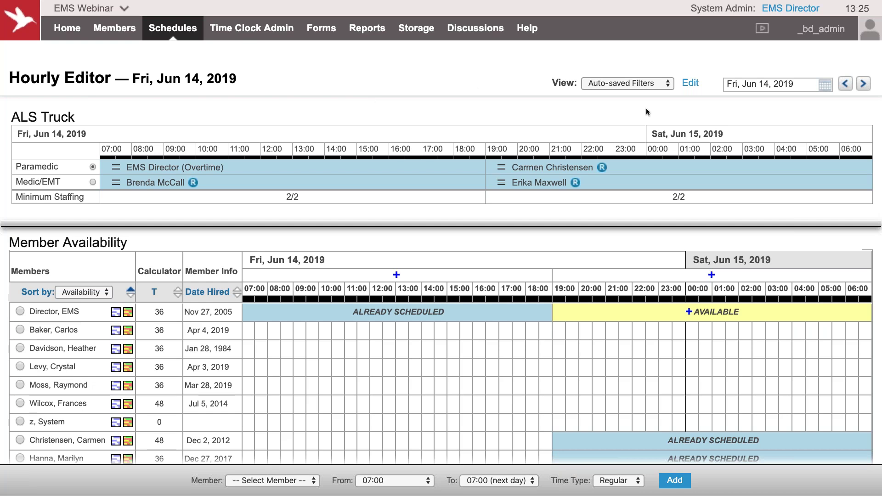
pyautogui.click(690, 83)
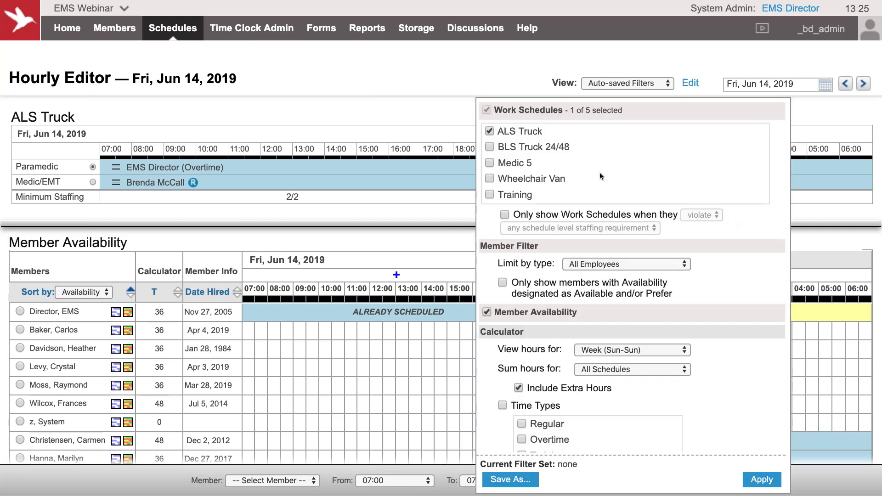
# Step: Add the BLS Truck 24/48 schedule to the Hourly Editor view
pyautogui.scroll(-1, 600, 174)
pyautogui.scroll(1, 600, 173)
pyautogui.click(541, 143)
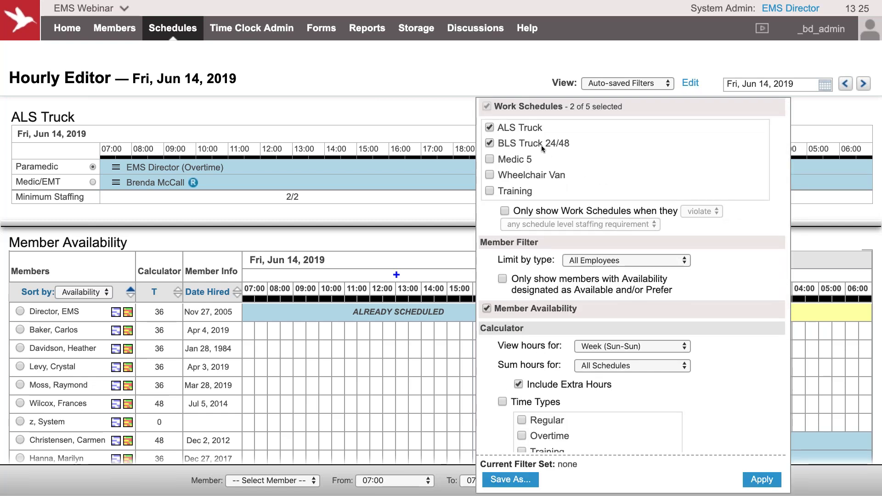
pyautogui.click(772, 481)
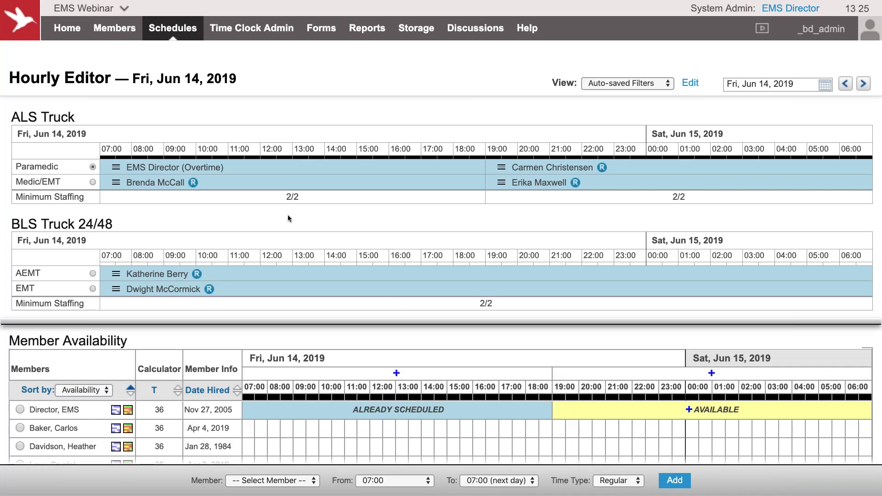
# Step: Start the BLS EMT shift at 19:00 and move the ALS Medic/EMT day shift into that row
pyautogui.moveTo(305, 268)
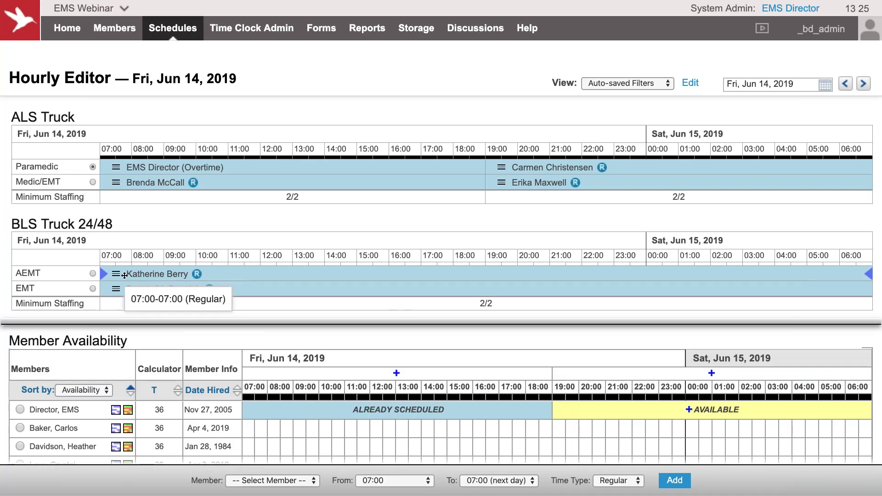
pyautogui.click(116, 275)
pyautogui.click(114, 287)
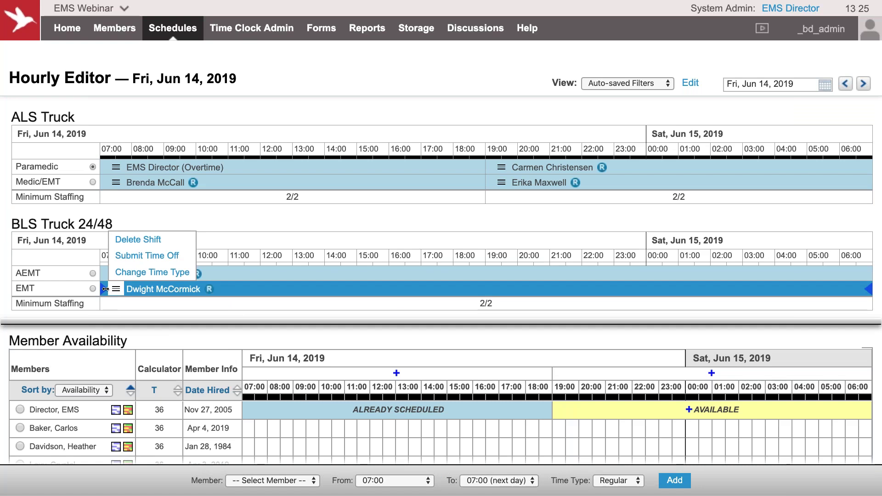
pyautogui.moveTo(105, 289); pyautogui.dragTo(497, 300)
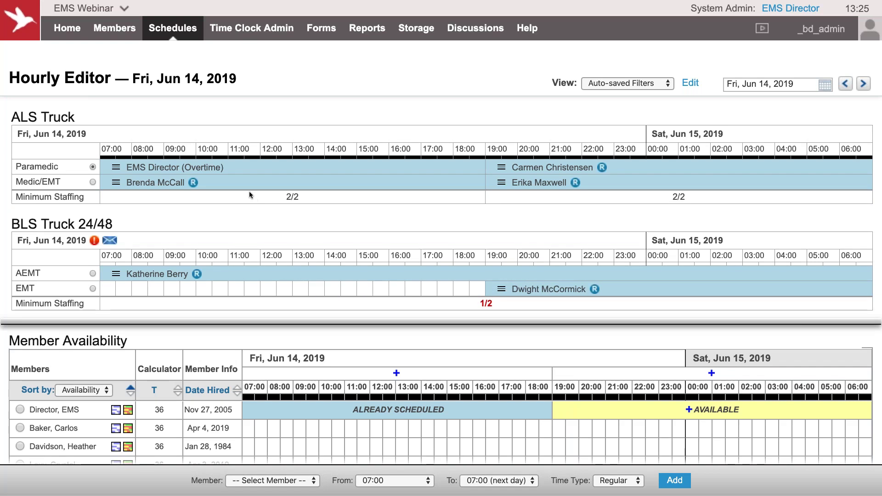
pyautogui.moveTo(245, 184); pyautogui.dragTo(247, 285)
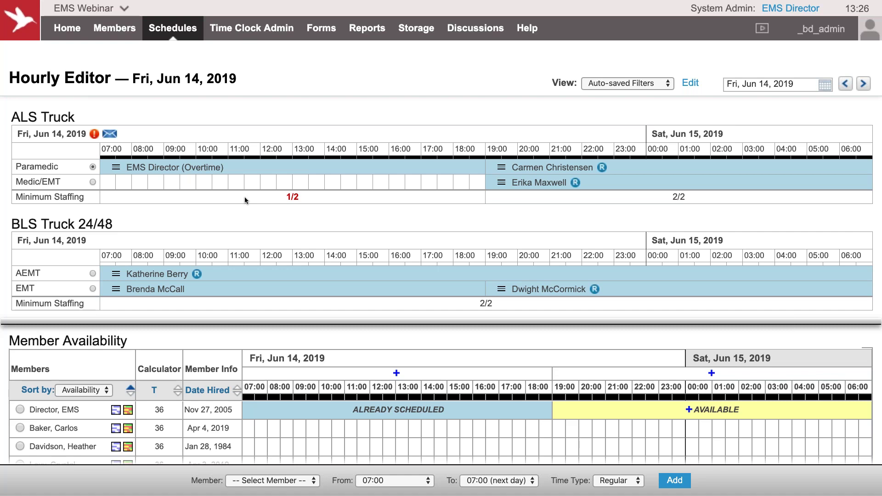
pyautogui.click(94, 183)
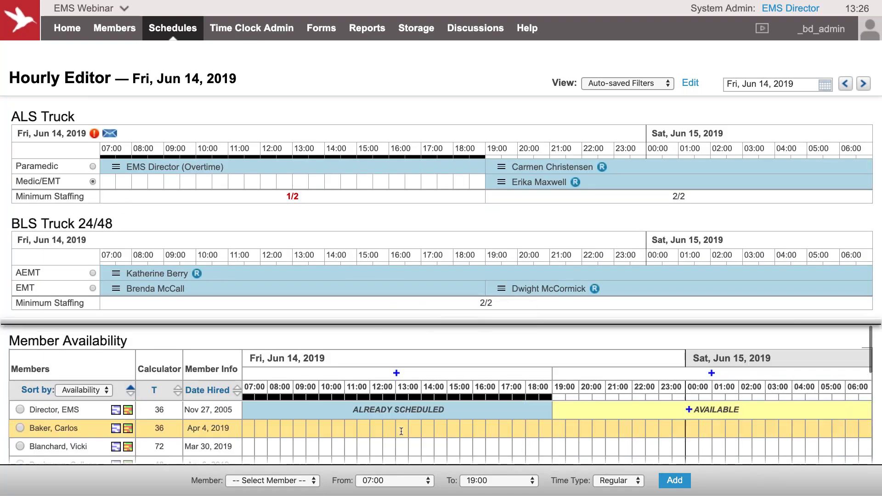
# Step: Assign another member to the open Medic/EMT 07:00–19:00 slot, restoring 2/2 staffing
pyautogui.click(91, 411)
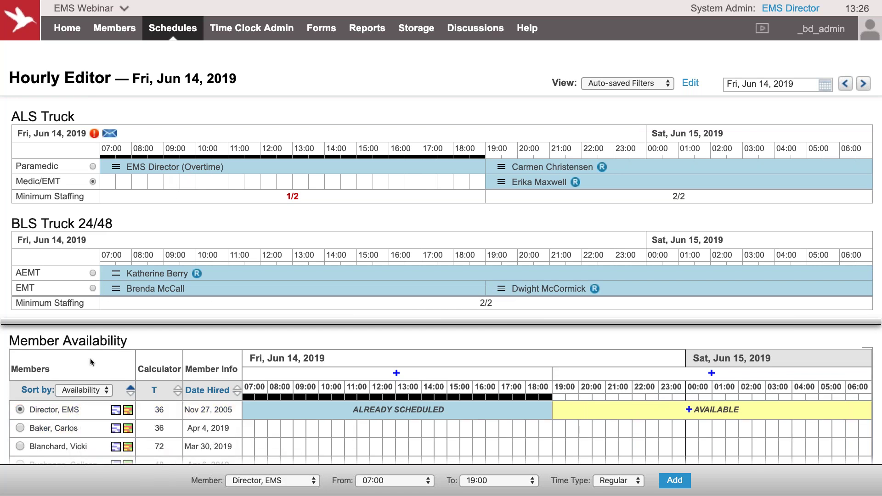
pyautogui.click(75, 428)
pyautogui.click(671, 481)
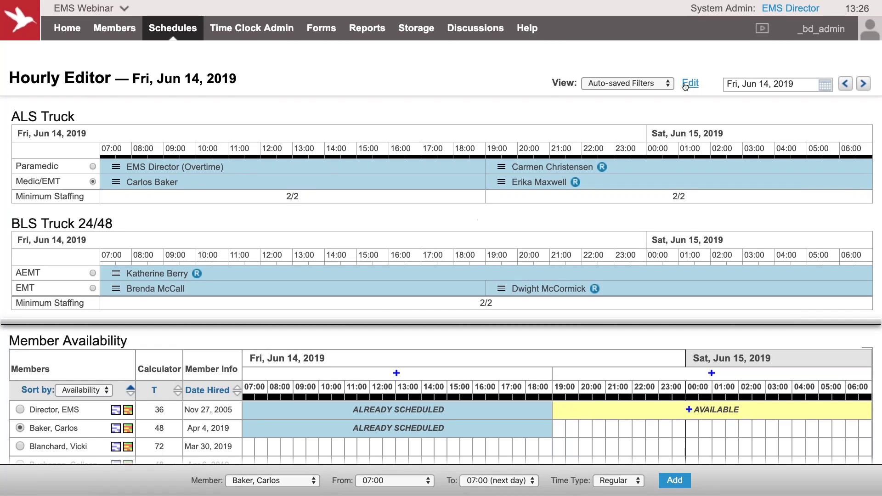
# Step: Add the Training schedule to the Hourly Editor view
pyautogui.click(689, 84)
pyautogui.scroll(-2, 645, 174)
pyautogui.scroll(2, 645, 174)
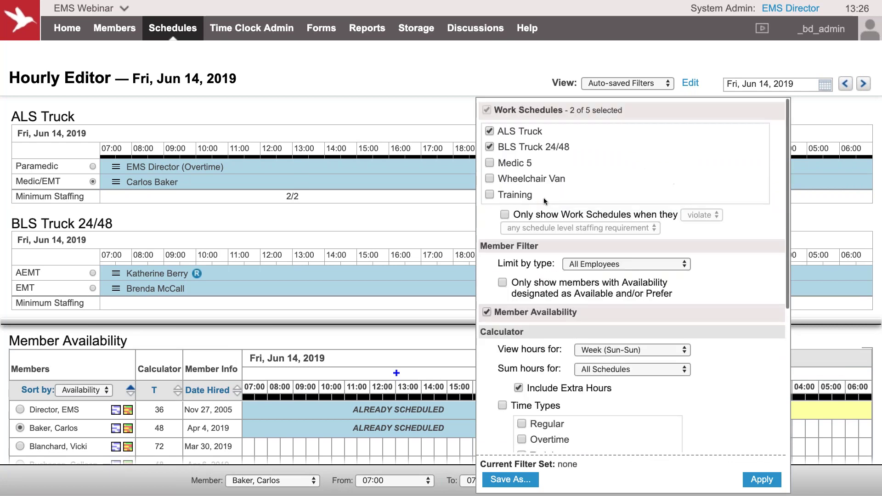
pyautogui.click(518, 197)
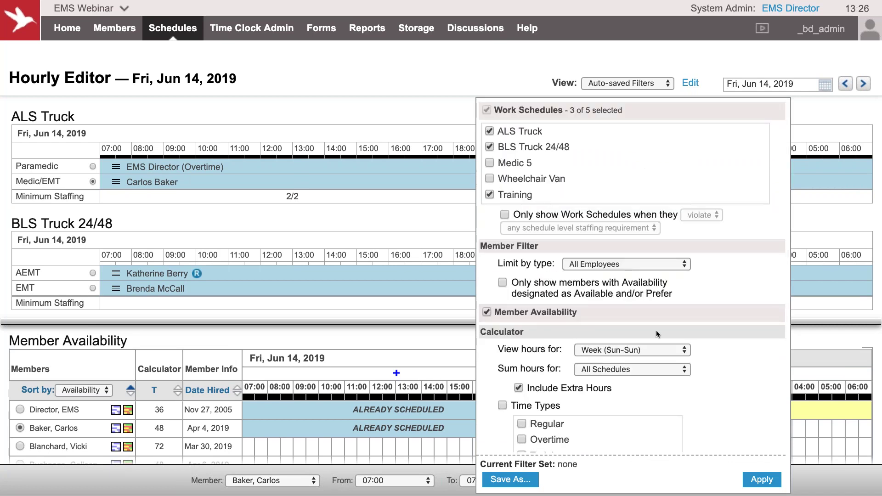
pyautogui.click(761, 479)
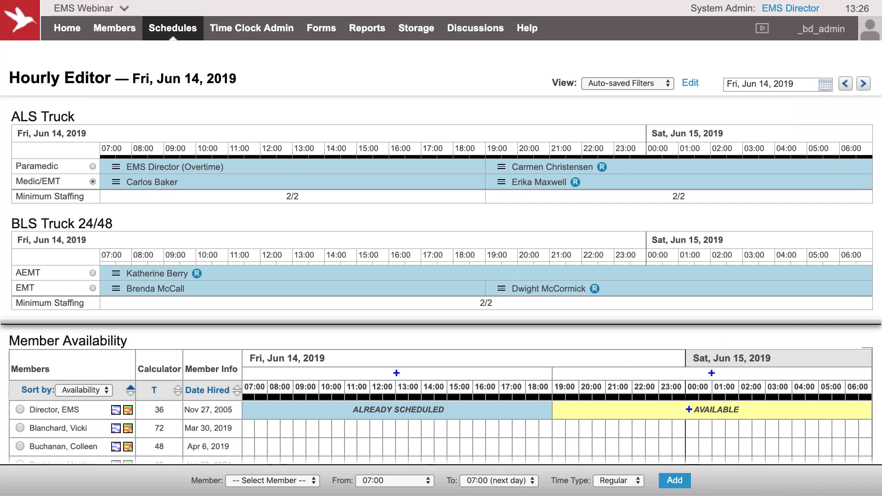
# Step: Unblock the first two Training EMT slots from 07:00 to 12:00
pyautogui.scroll(-1, 638, 298)
pyautogui.scroll(-3, 443, 211)
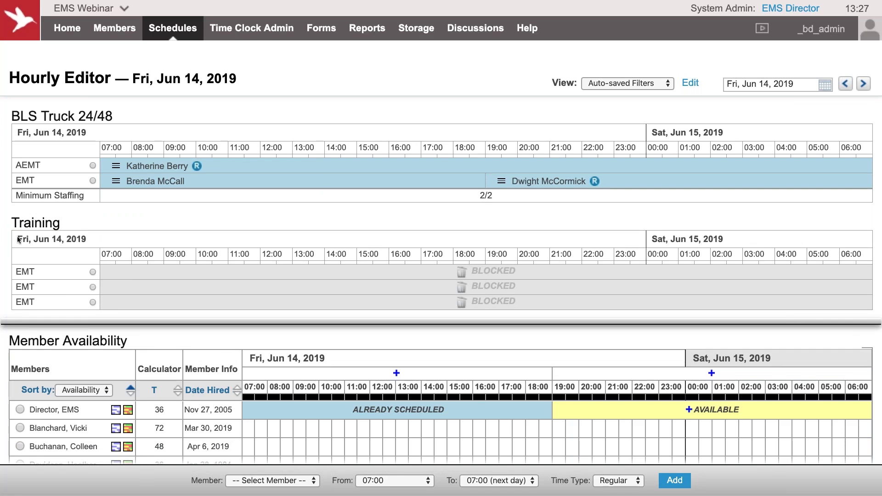
pyautogui.moveTo(11, 224); pyautogui.dragTo(55, 224)
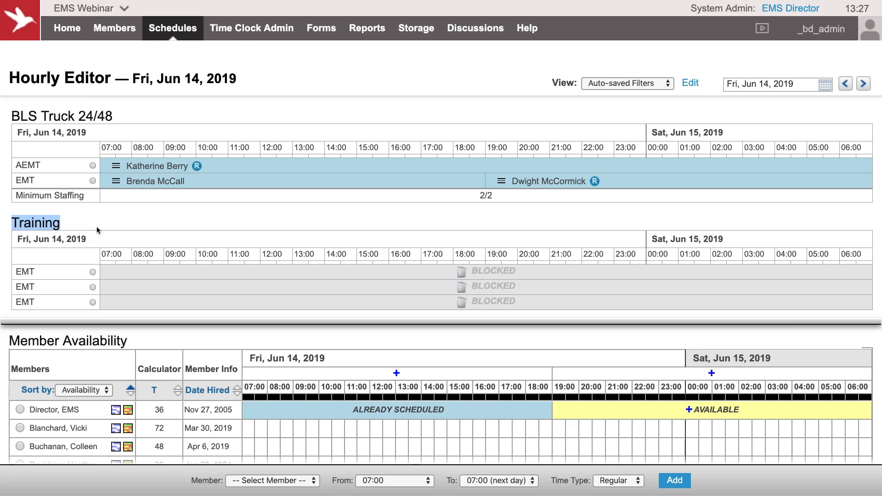
pyautogui.click(136, 235)
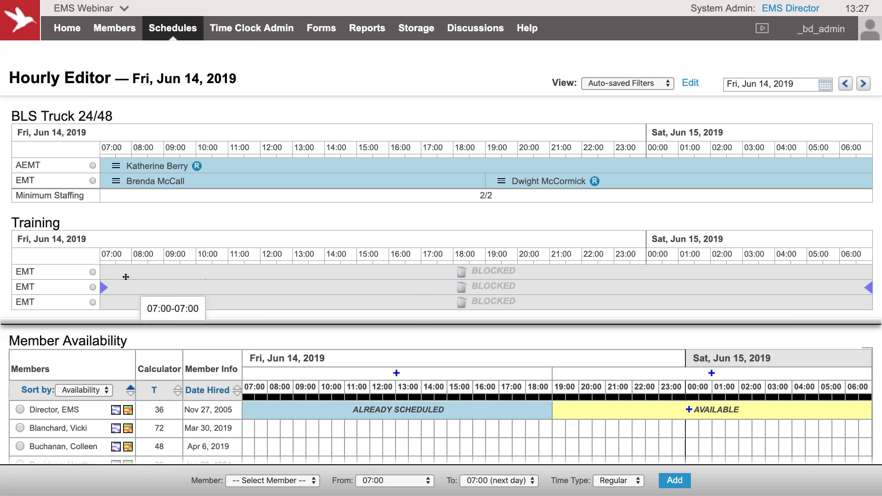
pyautogui.moveTo(105, 267); pyautogui.dragTo(267, 279)
pyautogui.moveTo(112, 288); pyautogui.dragTo(260, 288)
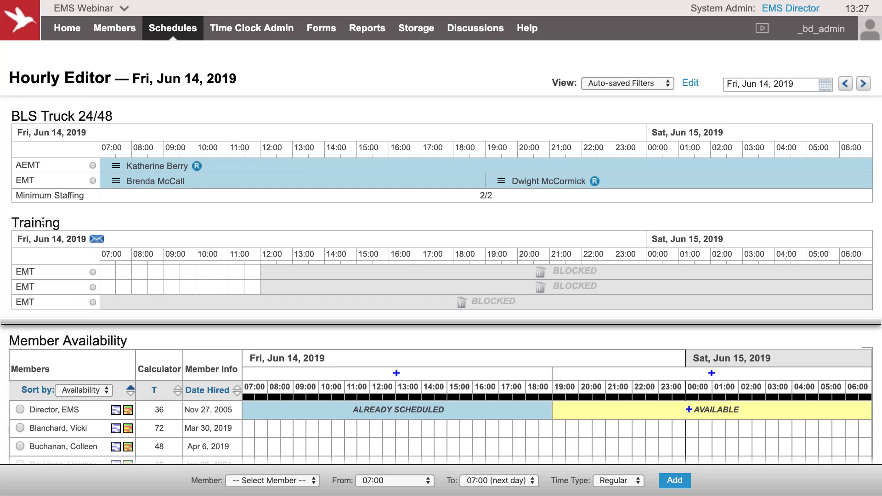
# Step: Attach a 'CPR Training' note to the Fri, Jun 14 Training schedule
pyautogui.moveTo(68, 239)
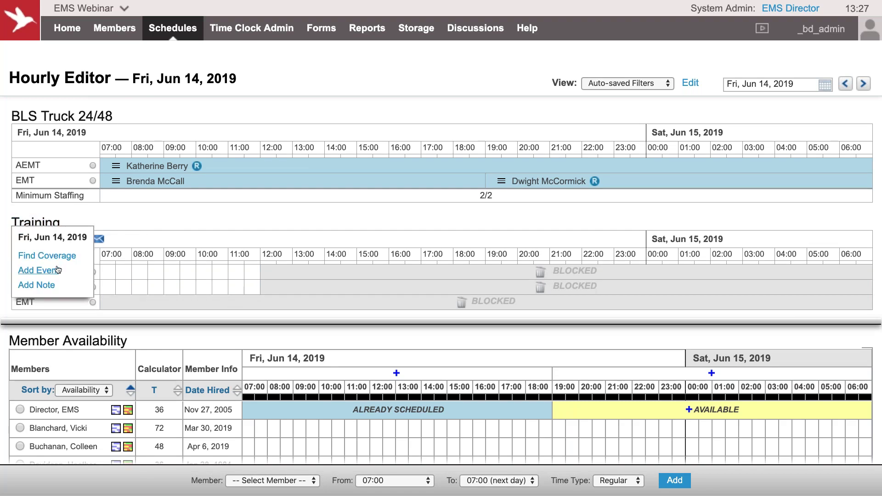
pyautogui.click(52, 289)
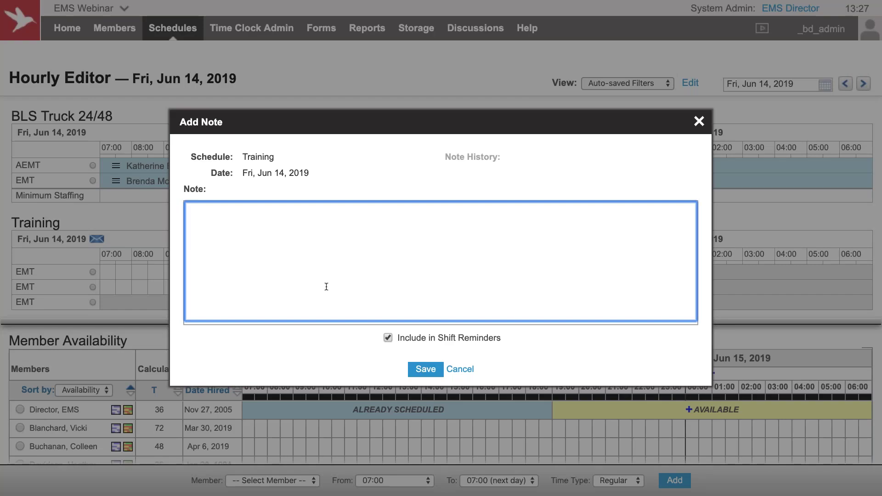
pyautogui.write('CPR Training')
pyautogui.click(426, 369)
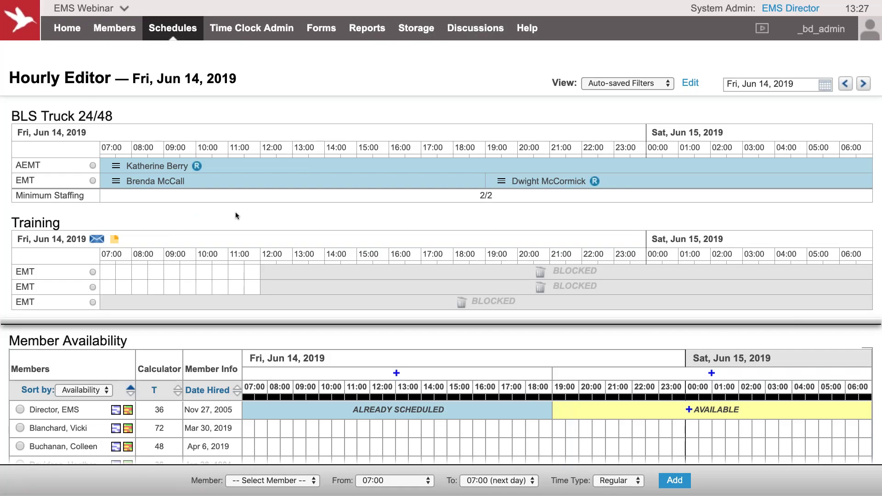
pyautogui.click(174, 31)
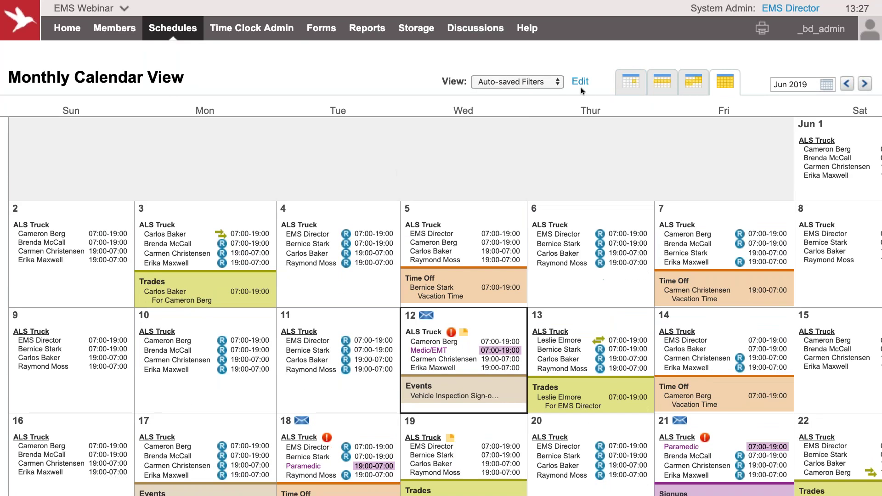
# Step: Apply the calendar's schedule filter so the Training schedule appears
pyautogui.click(581, 85)
pyautogui.scroll(-4, 482, 147)
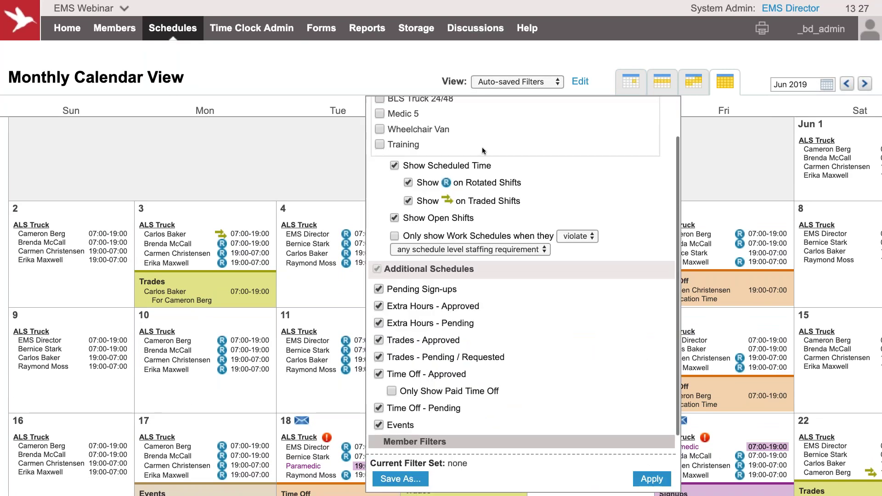
pyautogui.click(646, 480)
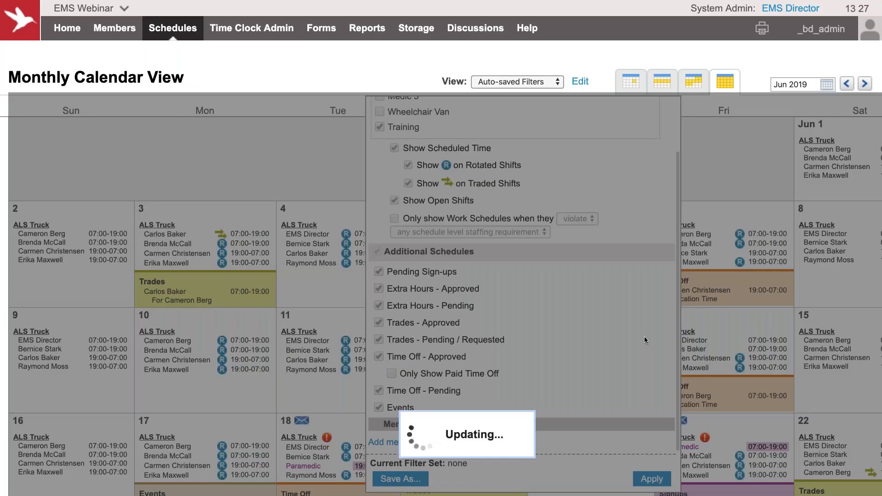
# Step: Open the Jun 12 'Vehicle Inspection Sign-off' event on the monthly calendar
pyautogui.scroll(-3, 613, 381)
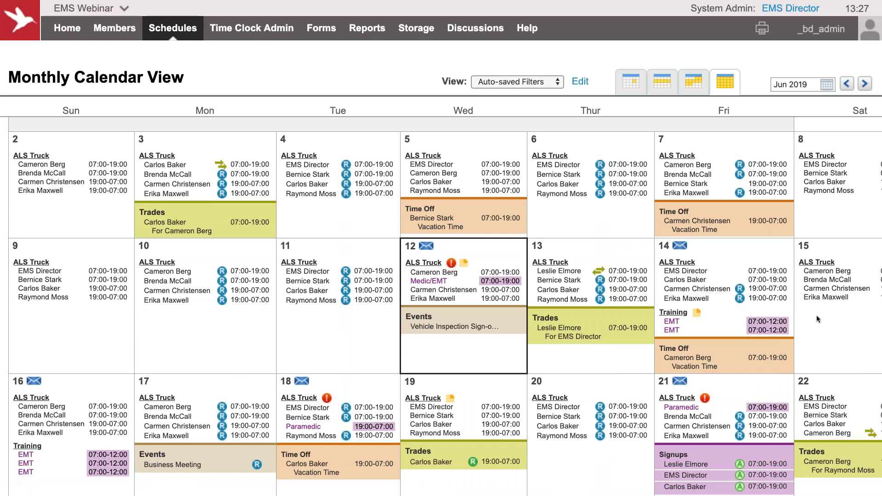
pyautogui.scroll(-2, 817, 318)
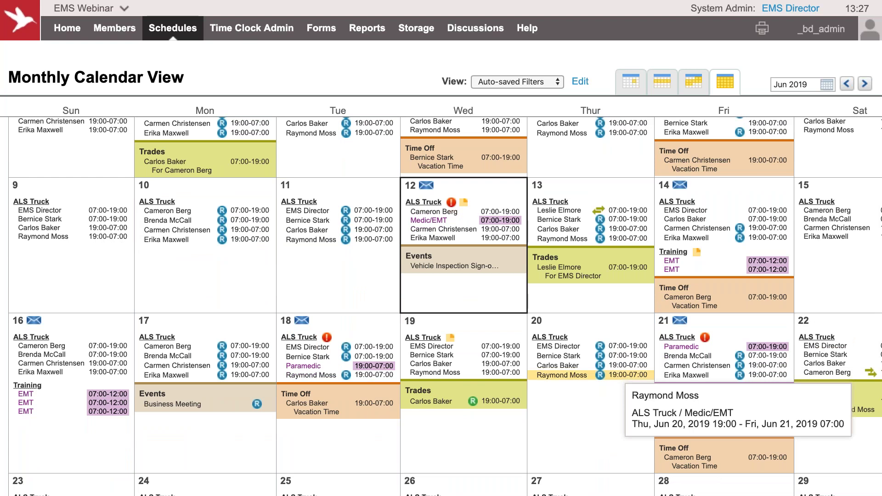
pyautogui.scroll(1, 562, 374)
pyautogui.moveTo(698, 274)
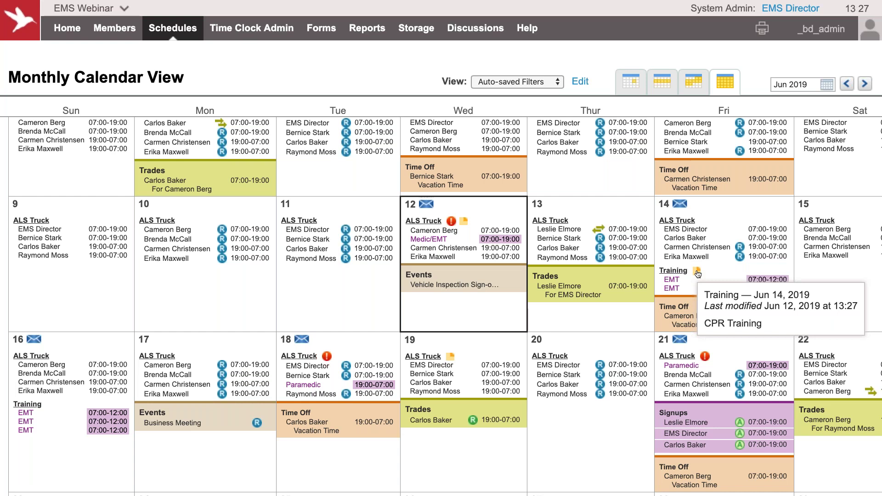
pyautogui.moveTo(463, 287)
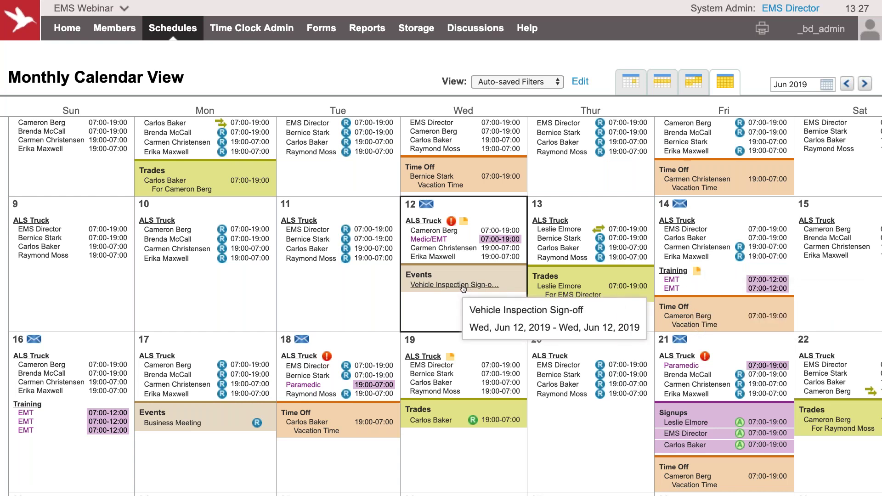
pyautogui.click(463, 285)
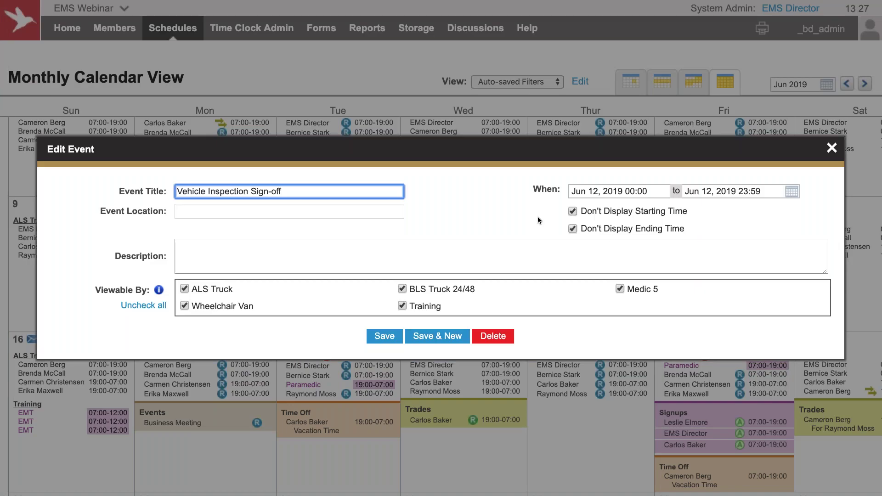
# Step: Close the Vehicle Inspection Sign-off Edit Event dialog without changes
pyautogui.click(832, 147)
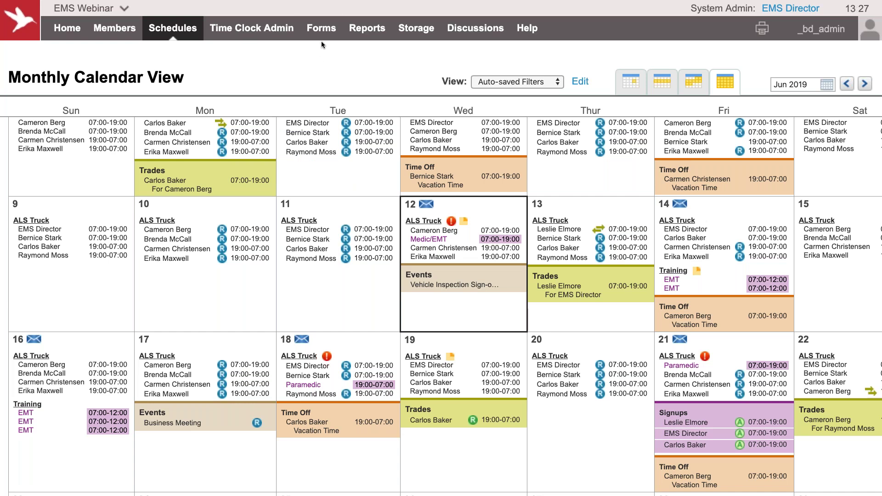
pyautogui.moveTo(321, 32)
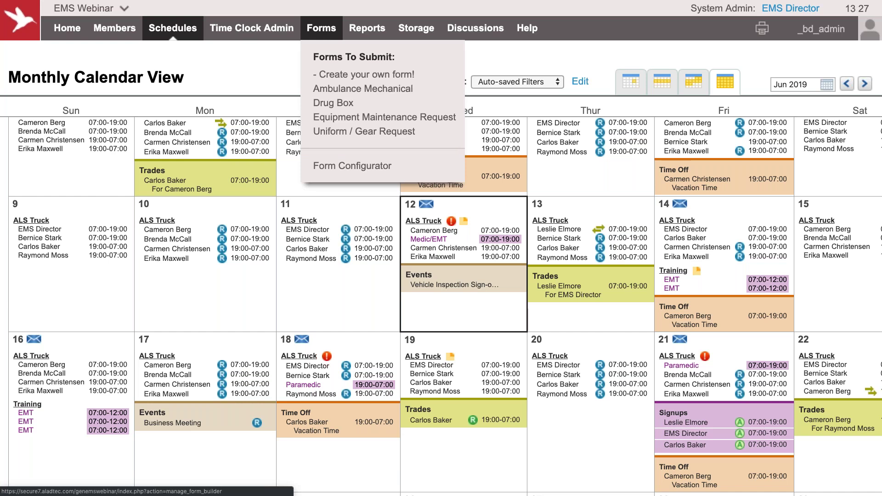
# Step: Open the Ambulance Mechanical form and scroll through its contents
pyautogui.click(354, 95)
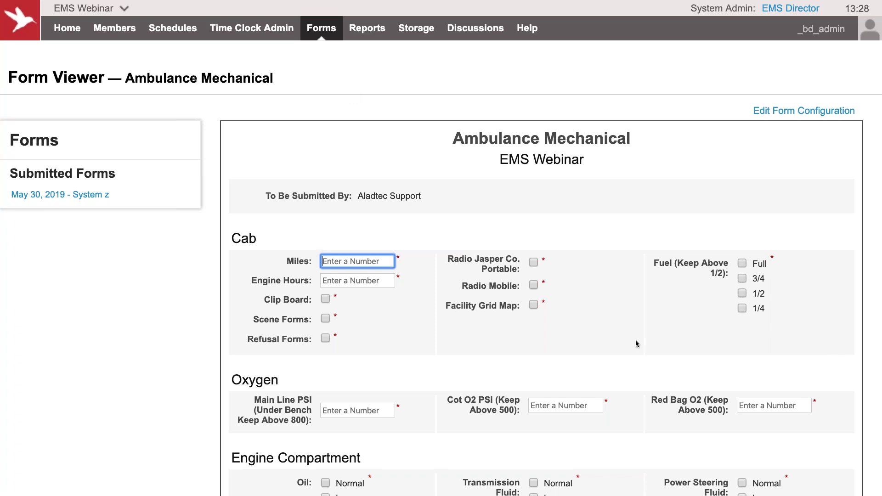
pyautogui.scroll(-2, 636, 343)
pyautogui.scroll(-2, 636, 343)
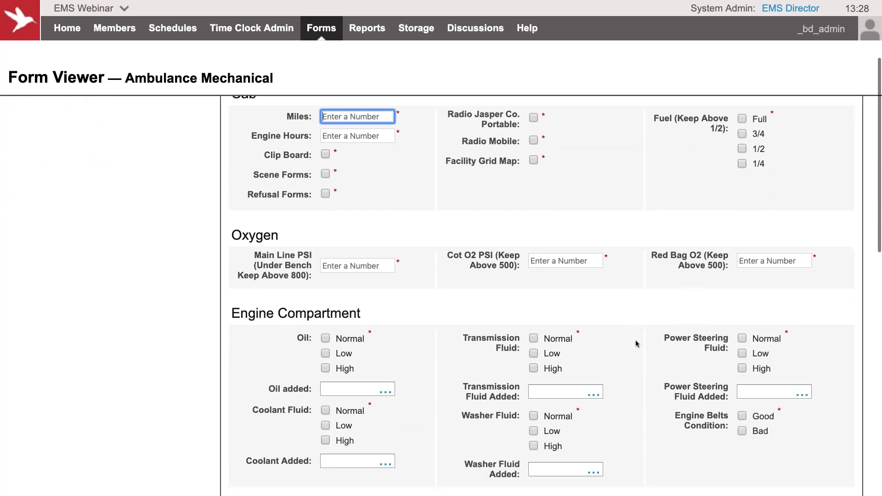
pyautogui.scroll(-4, 637, 344)
pyautogui.scroll(-3, 637, 344)
pyautogui.scroll(-2, 636, 344)
pyautogui.scroll(-5, 636, 344)
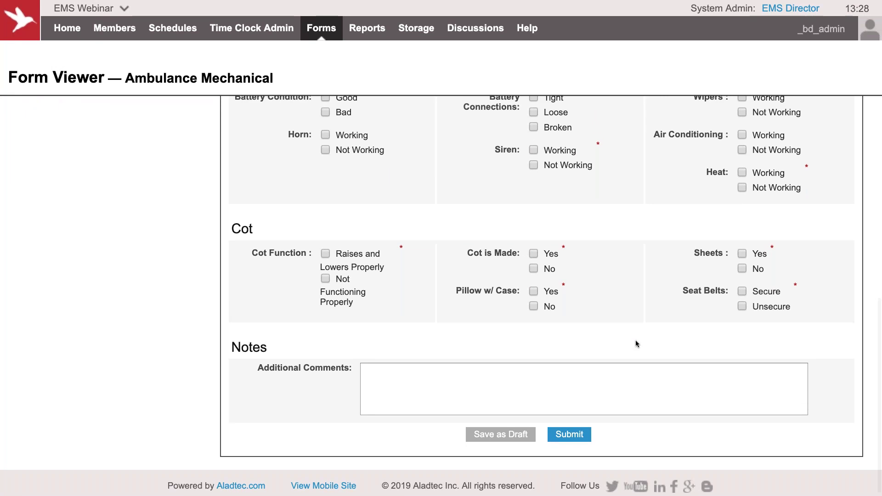
pyautogui.scroll(14, 636, 340)
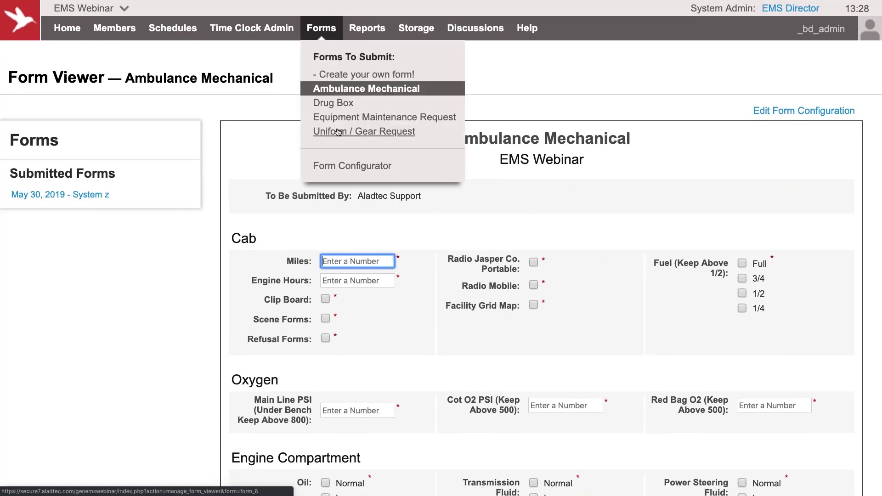
# Step: View the Drug Box and Uniform / Gear Request forms
pyautogui.click(335, 103)
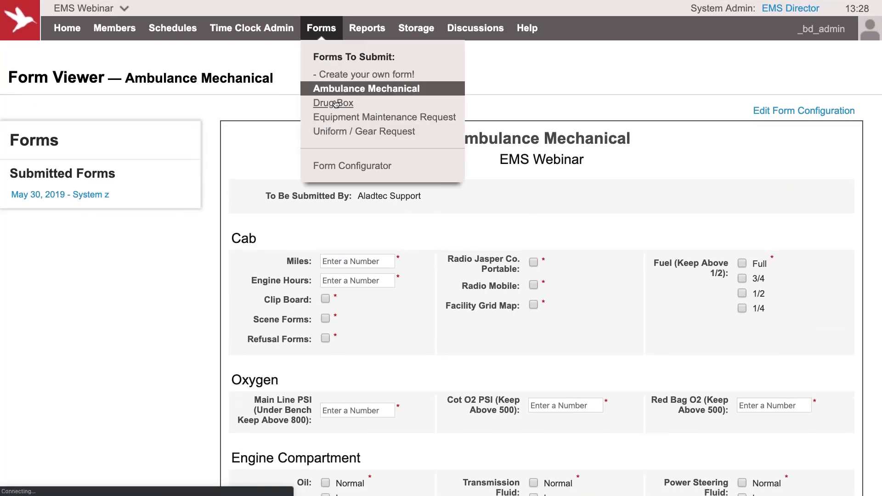
pyautogui.moveTo(313, 36)
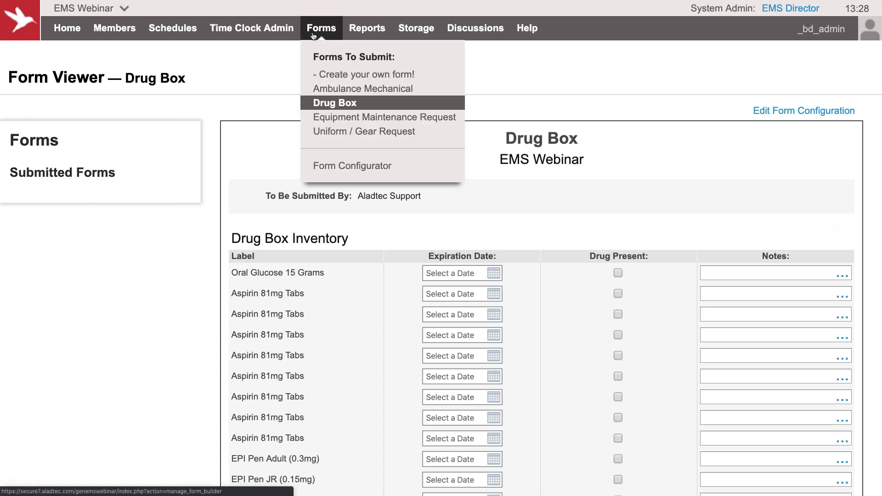
pyautogui.click(336, 131)
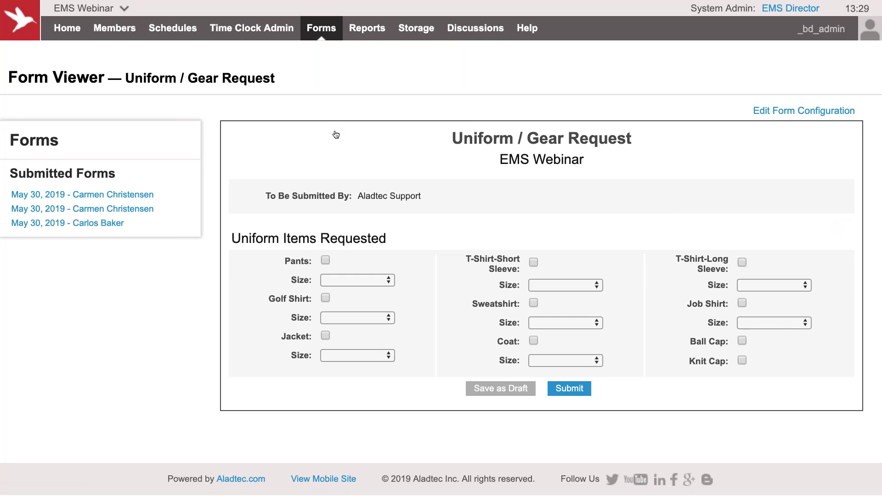
pyautogui.moveTo(322, 35)
# Step: Open the Equipment Maintenance Request form showing its two May 30, 2019 submissions
pyautogui.click(389, 123)
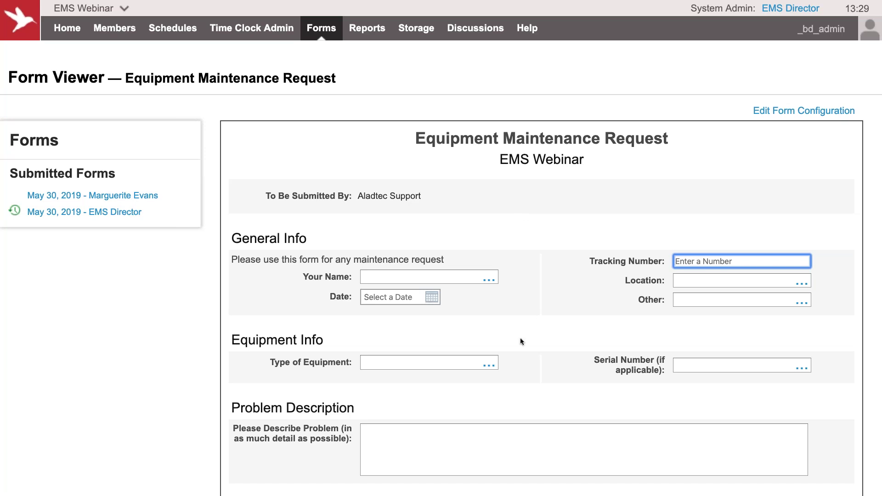
pyautogui.scroll(-3, 520, 338)
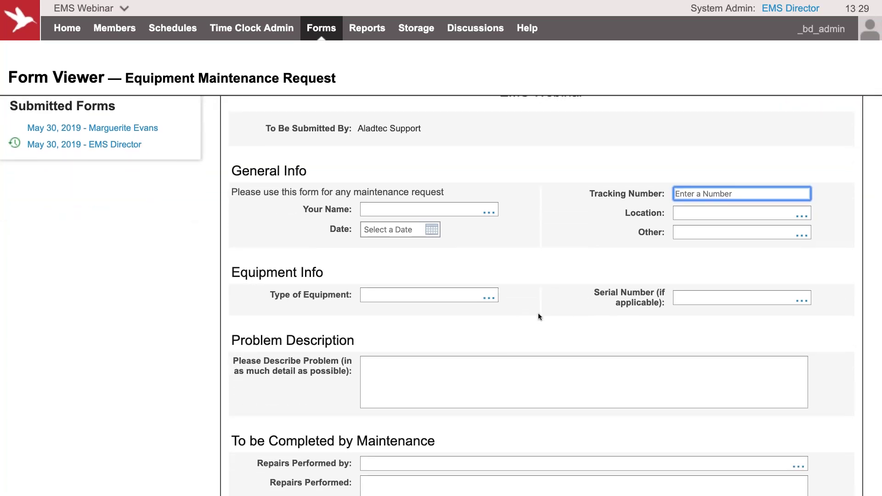
pyautogui.scroll(3, 538, 316)
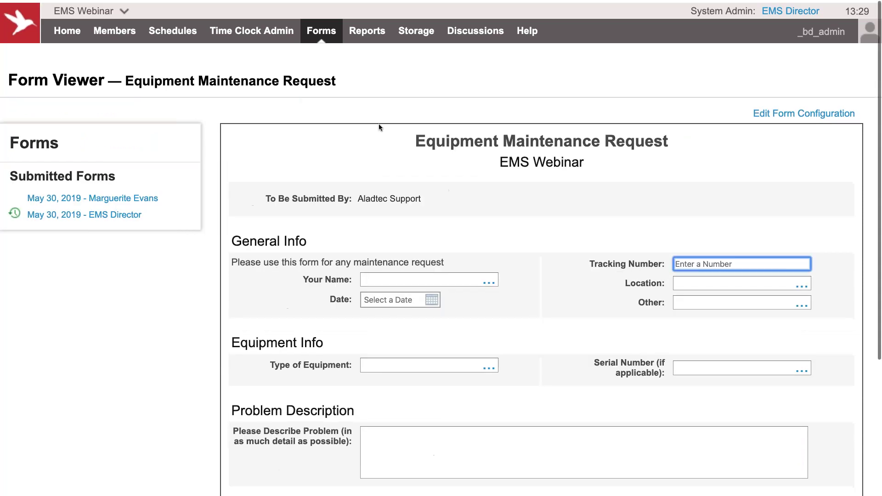
pyautogui.click(321, 28)
# Step: Reopen the Ambulance Mechanical form and mark the Head Lights as Not Working
pyautogui.click(354, 89)
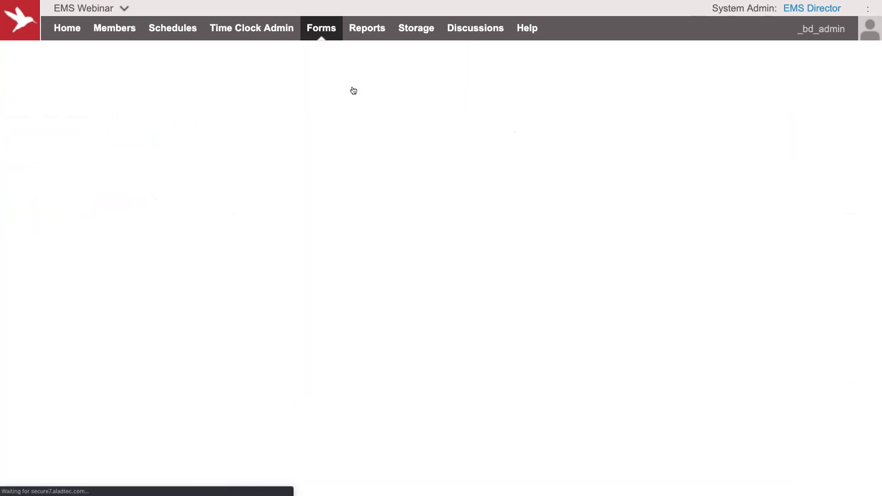
pyautogui.click(453, 143)
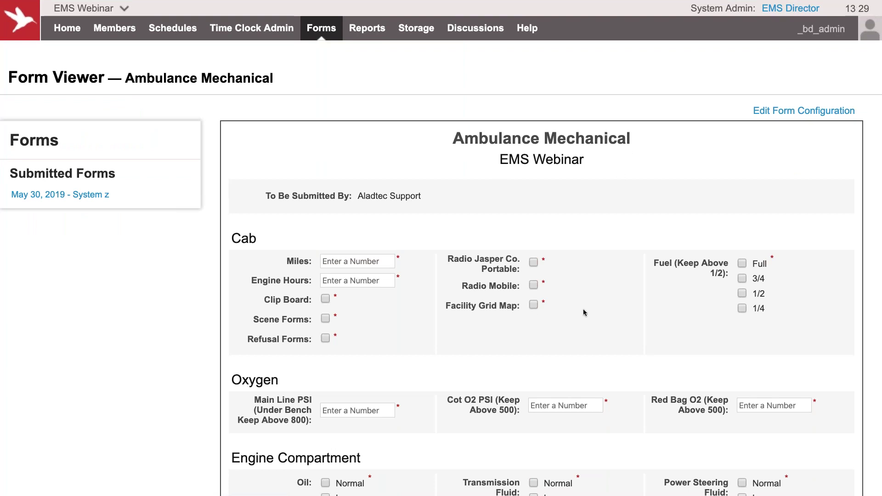
pyautogui.scroll(-5, 575, 347)
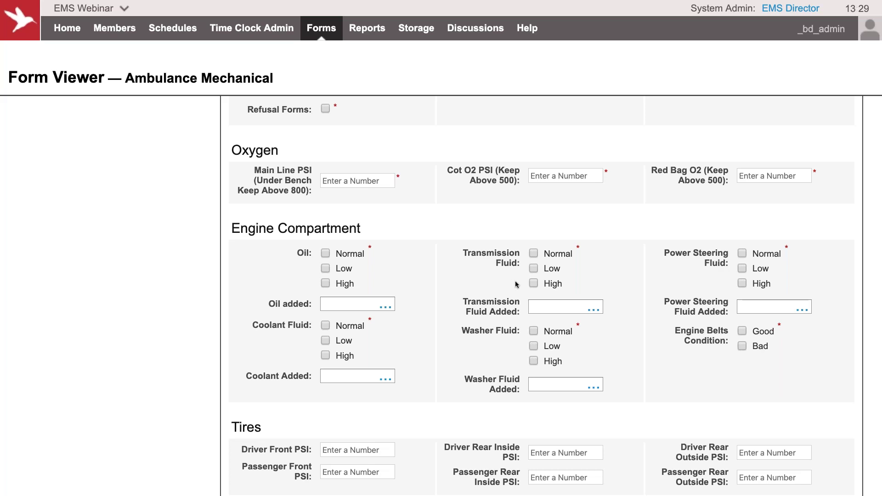
pyautogui.scroll(-5, 516, 284)
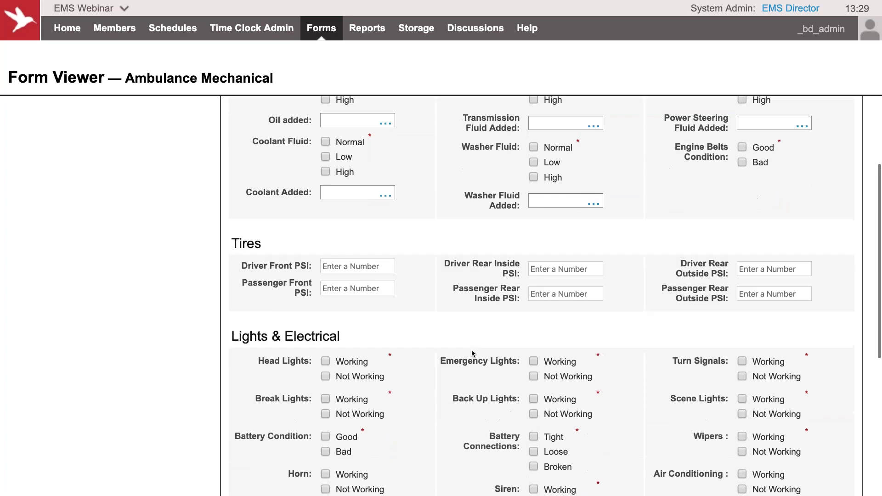
pyautogui.click(327, 360)
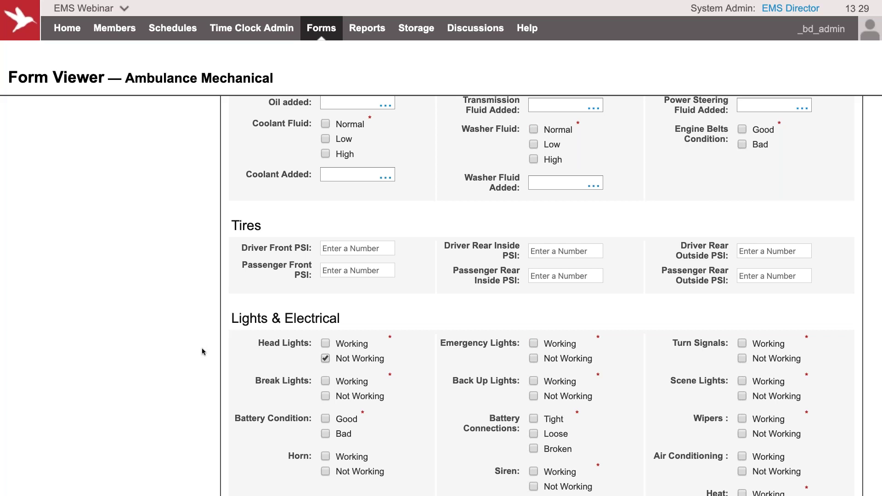
# Step: Scroll back up to the Cab section and open Edit Form Configuration
pyautogui.scroll(-3, 489, 394)
pyautogui.scroll(7, 490, 394)
pyautogui.scroll(5, 489, 390)
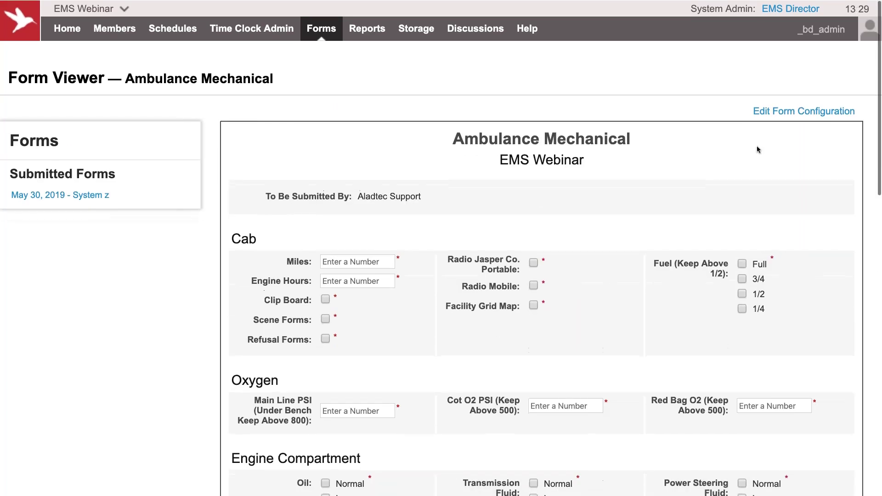
pyautogui.click(803, 111)
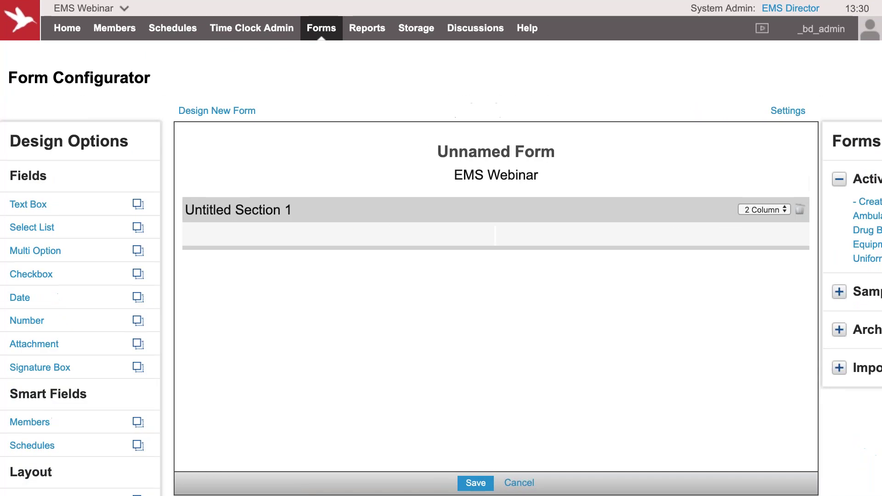
# Step: Add Text Box, Select List, Multi Option and Signature Box fields, plus a Grid Section
pyautogui.moveTo(121, 227); pyautogui.dragTo(276, 250)
pyautogui.moveTo(51, 232); pyautogui.dragTo(242, 253)
pyautogui.moveTo(92, 259); pyautogui.dragTo(229, 274)
pyautogui.scroll(-3, 78, 276)
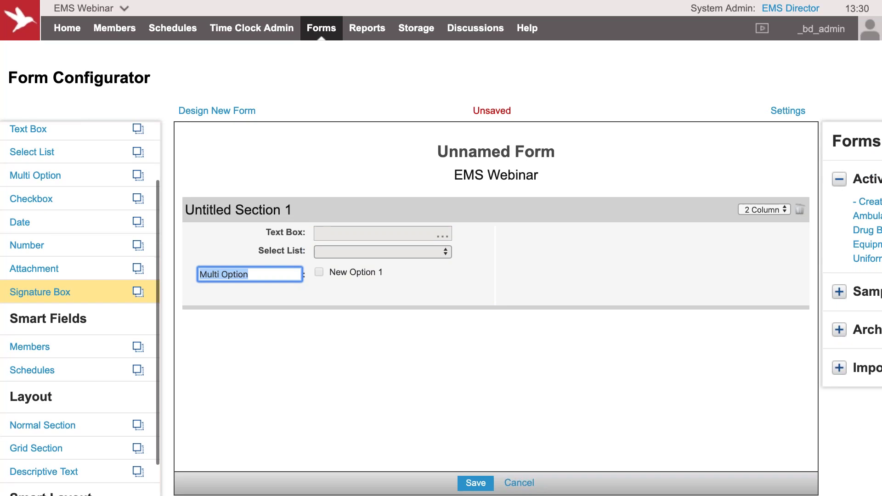
pyautogui.moveTo(78, 261)
pyautogui.mouseDown()
pyautogui.moveTo(433, 262)
pyautogui.moveTo(558, 301)
pyautogui.moveTo(539, 362)
pyautogui.mouseUp()
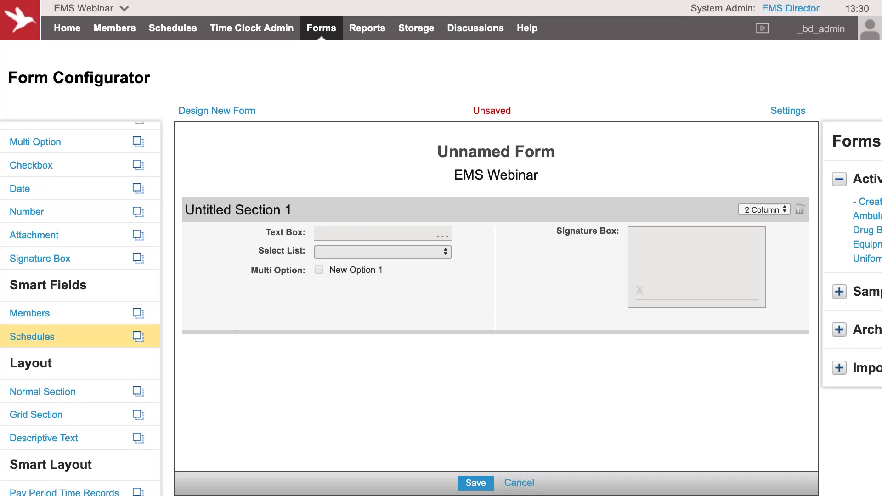
pyautogui.scroll(-1, 61, 421)
pyautogui.moveTo(61, 421); pyautogui.dragTo(324, 368)
# Step: Add four columns and three rows to the grid, then pick Equipment Maintenance Request
pyautogui.click(768, 357)
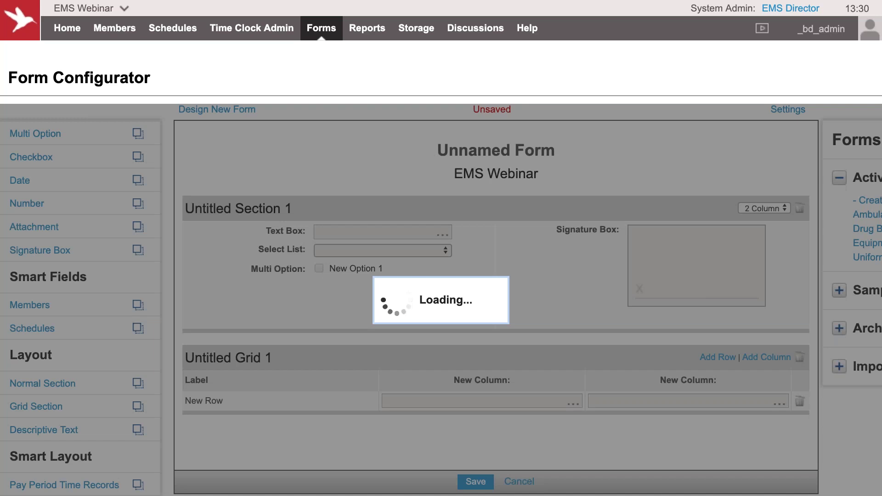
pyautogui.click(767, 357)
pyautogui.click(767, 358)
pyautogui.click(768, 358)
pyautogui.click(718, 358)
pyautogui.click(717, 358)
pyautogui.click(718, 357)
pyautogui.scroll(-1, 658, 406)
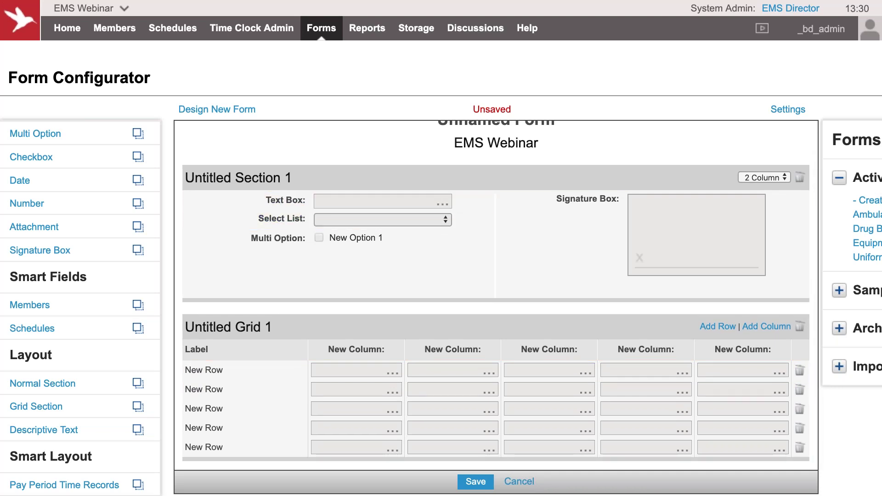
pyautogui.scroll(1, 321, 220)
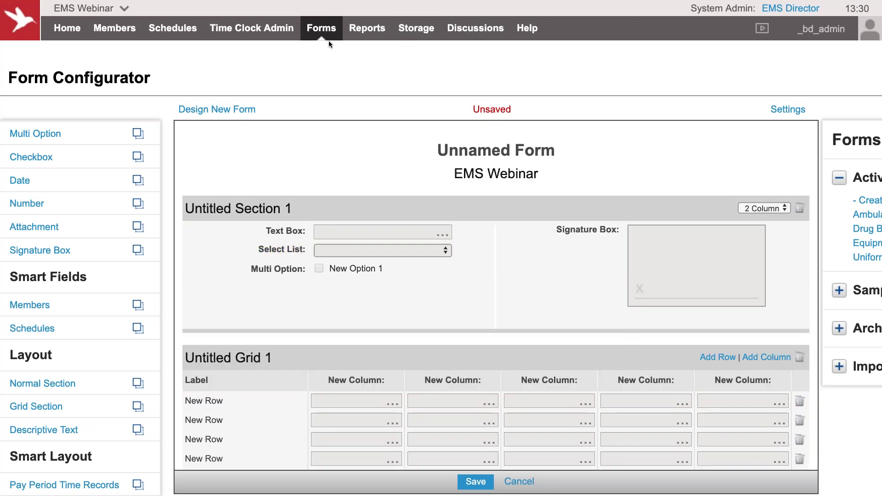
pyautogui.moveTo(329, 36)
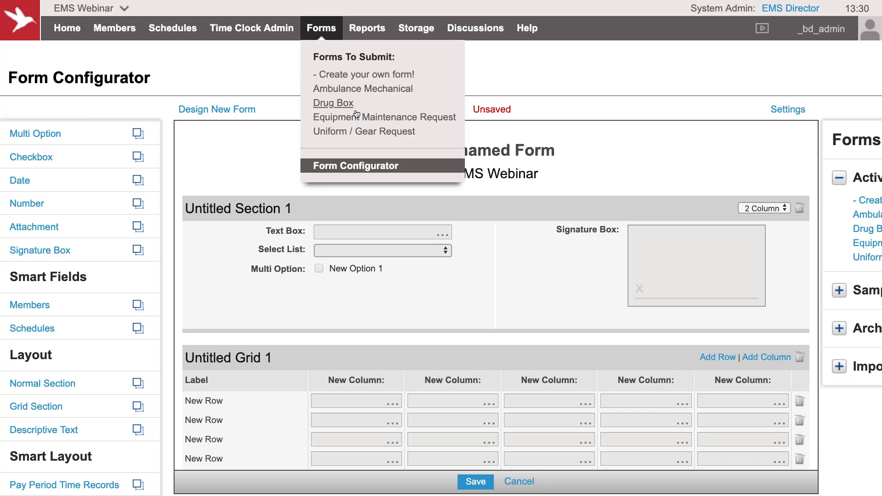
pyautogui.click(373, 120)
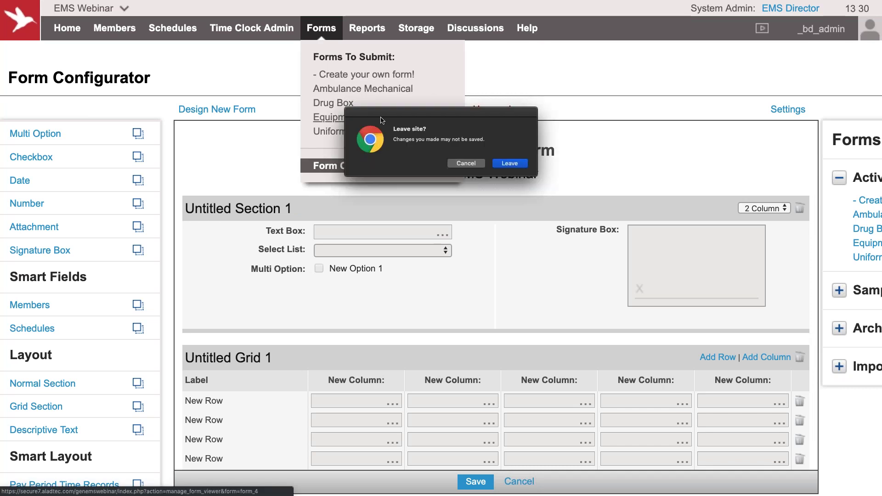
# Step: Leave without saving, view the Equipment Maintenance Request report, then the Scheduled Time report
pyautogui.click(515, 163)
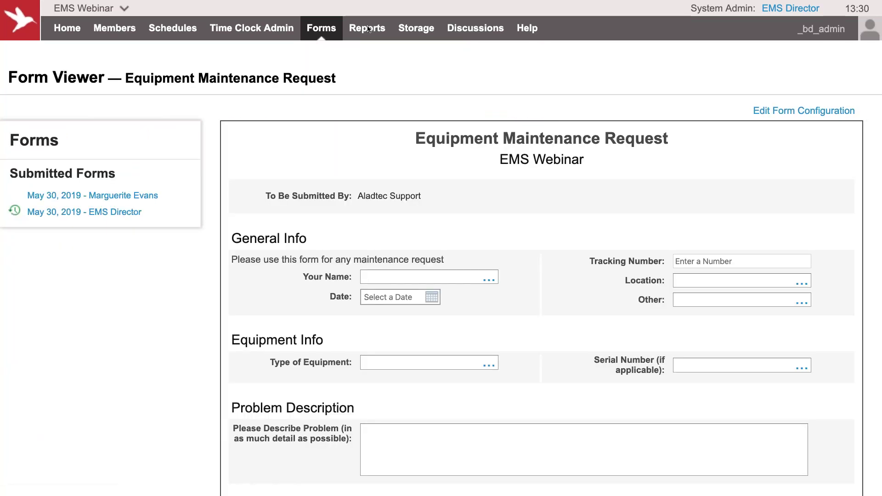
pyautogui.moveTo(372, 34)
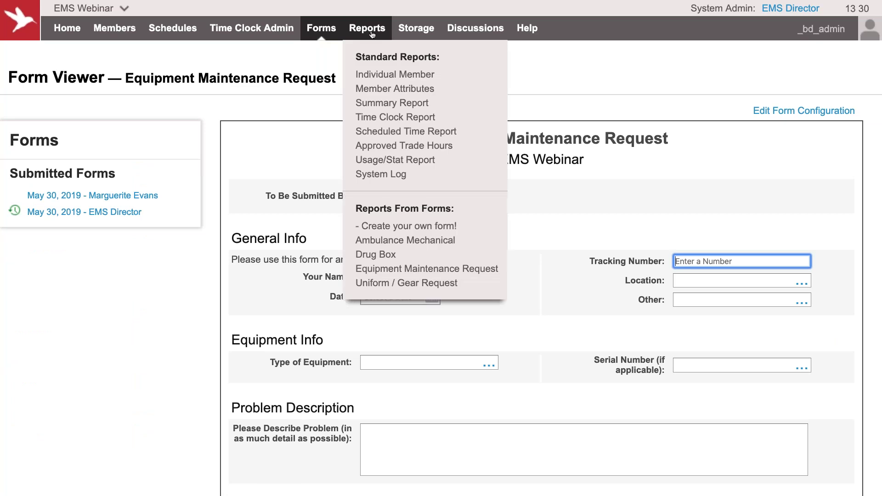
pyautogui.click(424, 270)
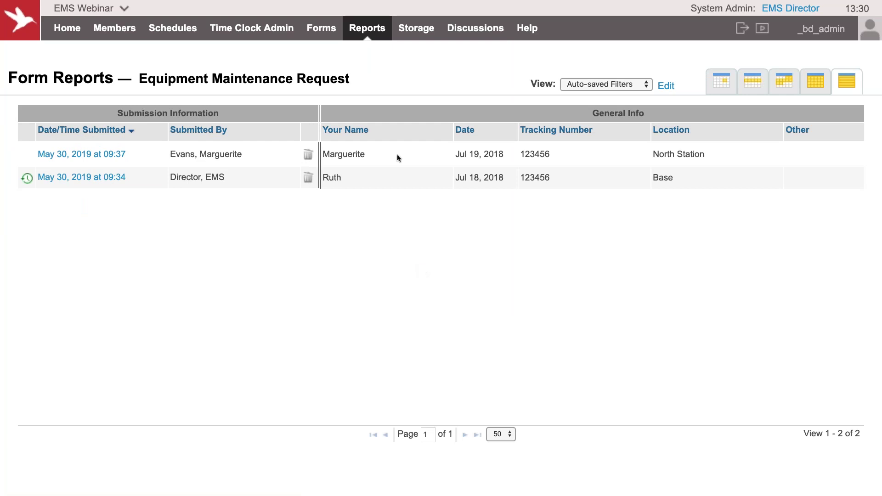
pyautogui.moveTo(374, 34)
pyautogui.click(373, 131)
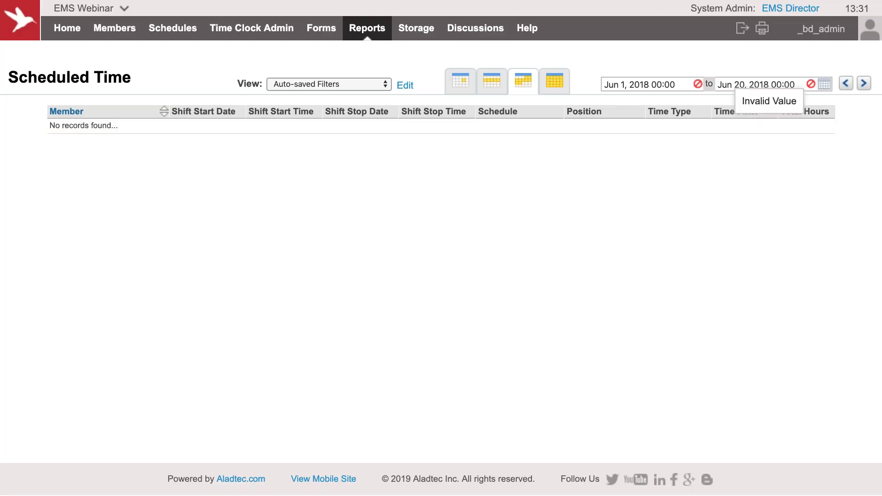
# Step: Set the Scheduled Time report to a monthly range for June 2019
pyautogui.click(758, 85)
pyautogui.click(555, 82)
pyautogui.click(662, 85)
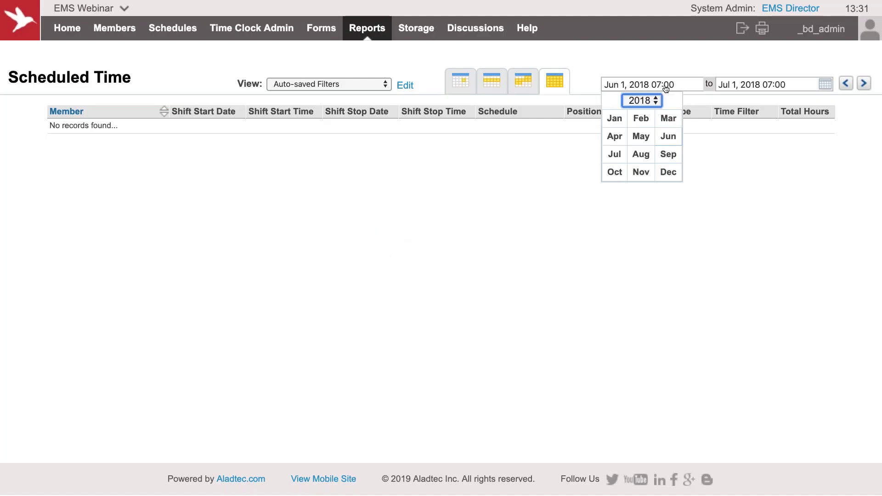
pyautogui.click(642, 100)
pyautogui.click(648, 112)
pyautogui.click(651, 140)
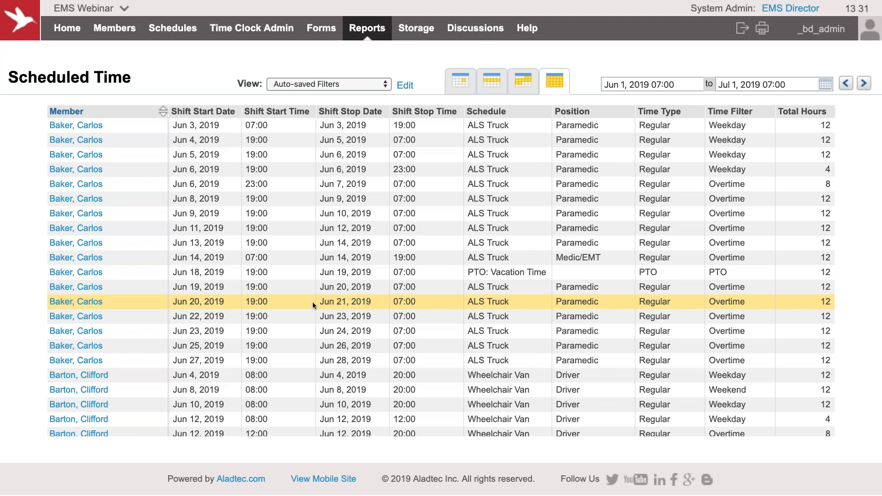
pyautogui.click(406, 87)
pyautogui.click(413, 72)
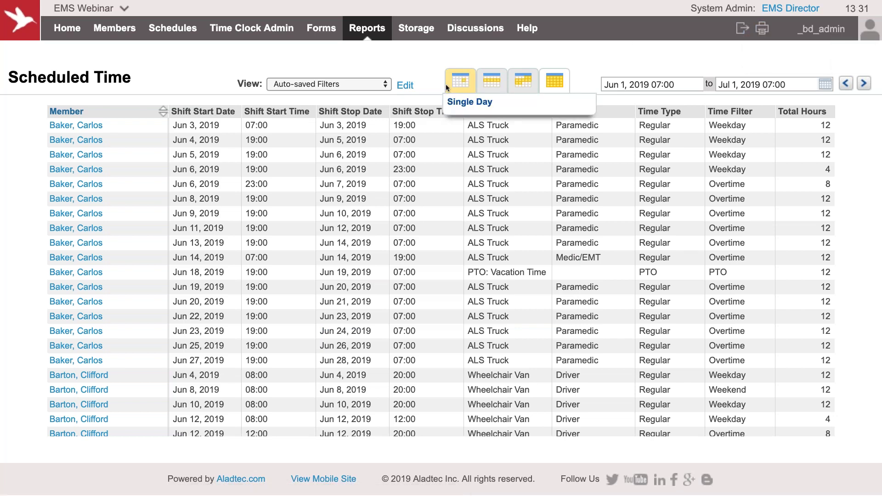
pyautogui.moveTo(371, 45)
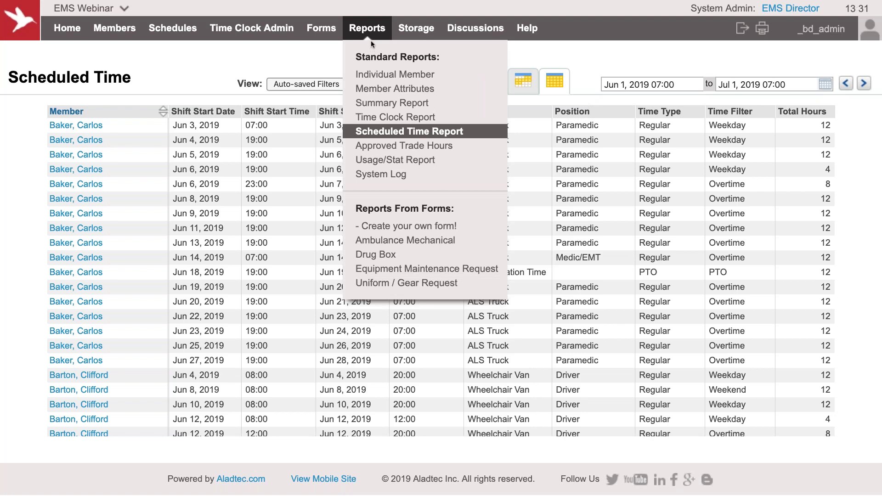
# Step: Open the June 2019 System Log and review entries such as Schedule Note Added
pyautogui.click(385, 176)
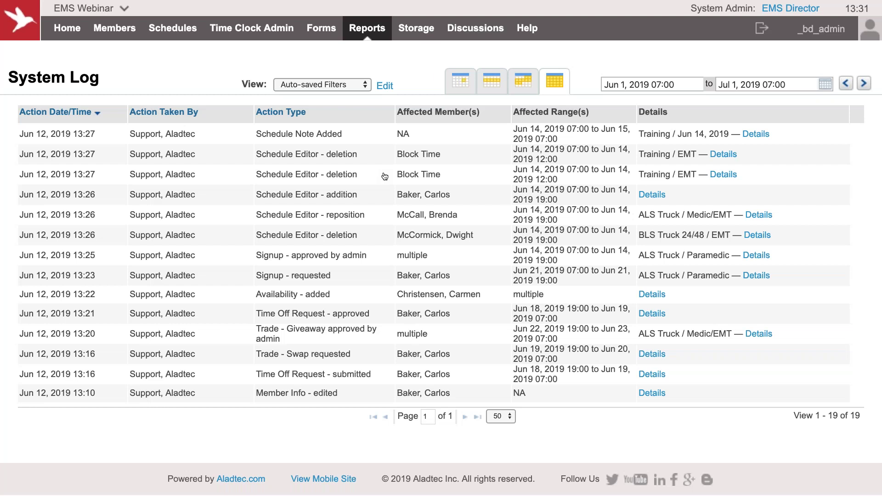
pyautogui.doubleClick(44, 74)
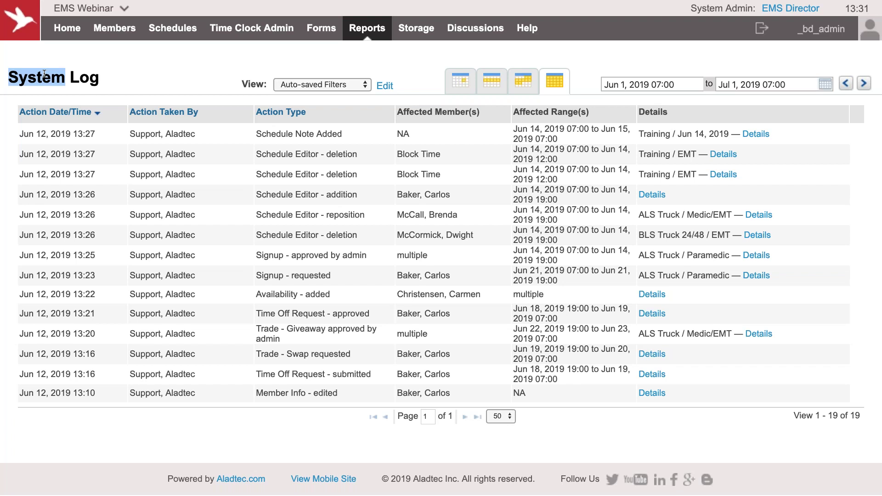
pyautogui.tripleClick(44, 74)
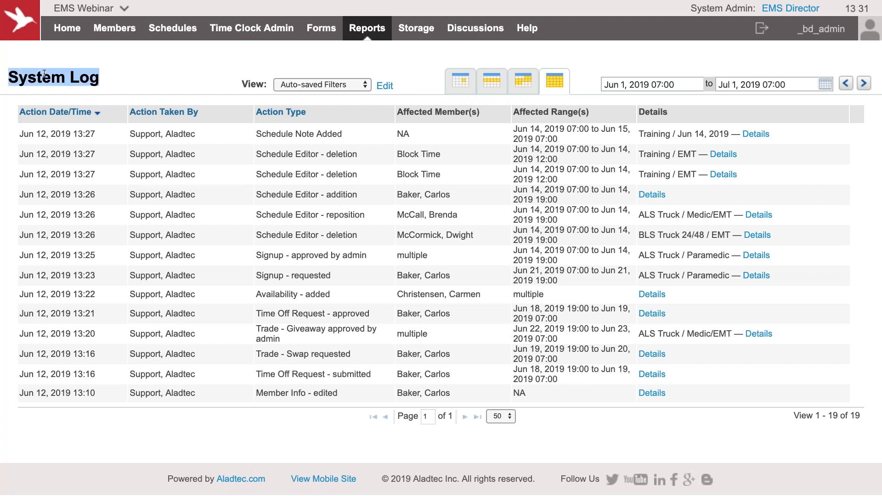
pyautogui.click(150, 87)
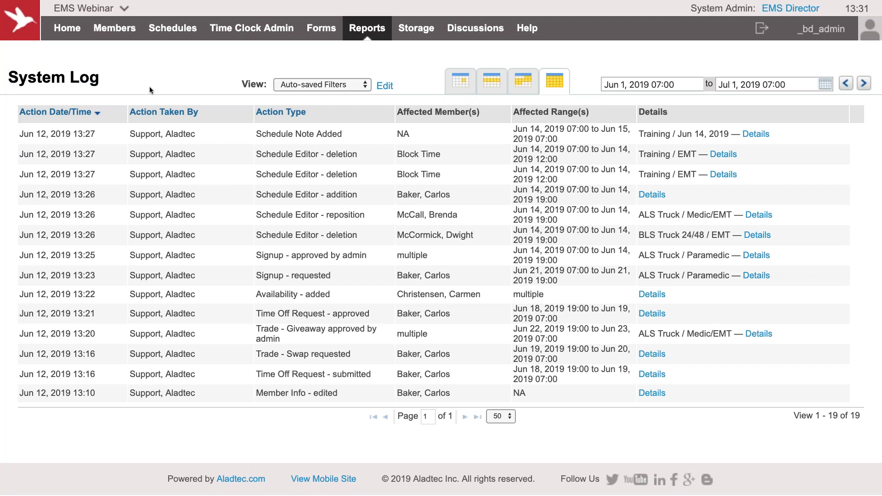
pyautogui.click(114, 139)
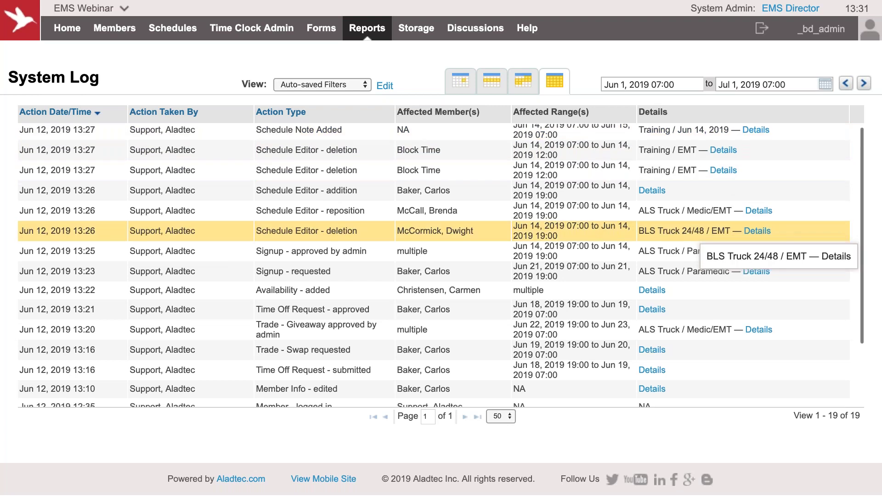
pyautogui.scroll(-3, 752, 235)
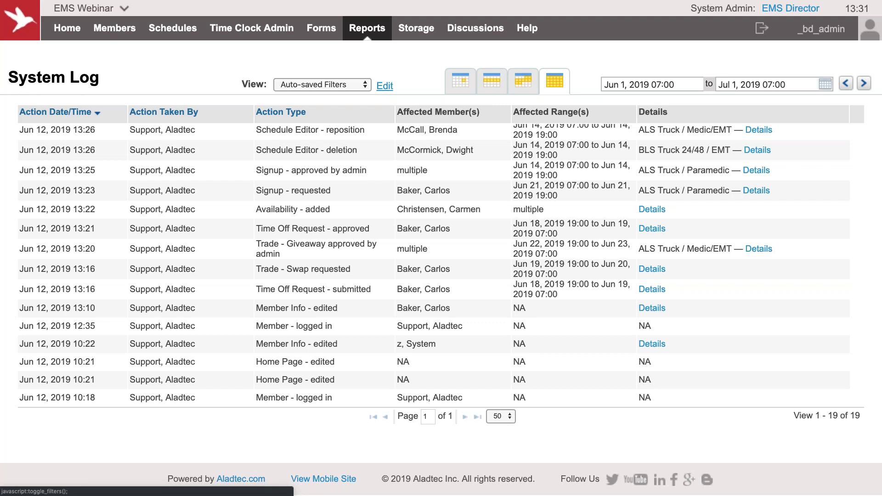
pyautogui.click(385, 85)
pyautogui.scroll(-8, 450, 271)
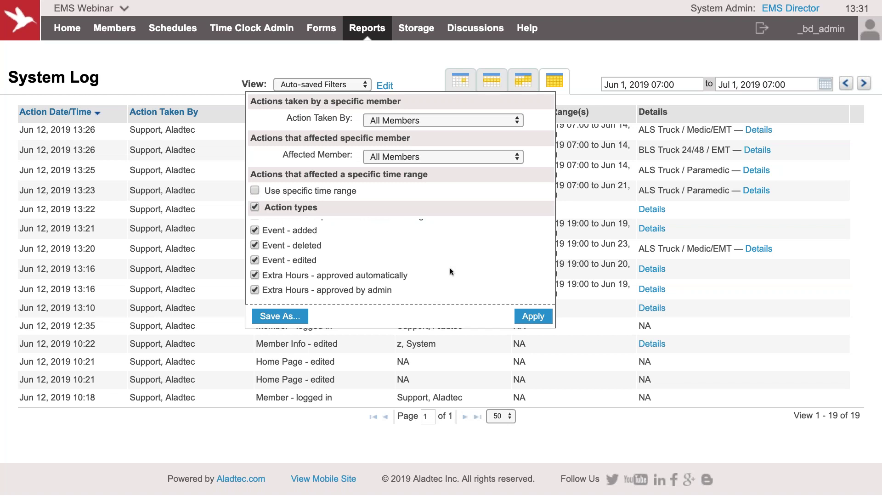
pyautogui.click(420, 77)
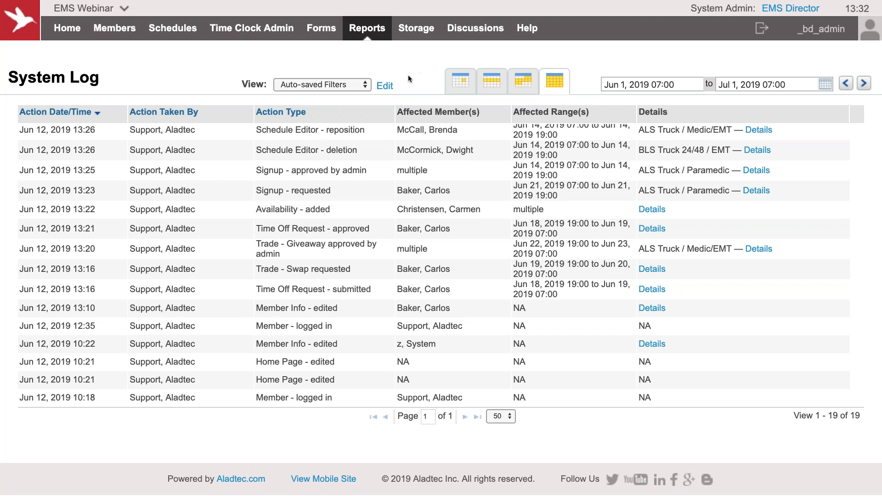
pyautogui.moveTo(370, 33)
pyautogui.moveTo(69, 30)
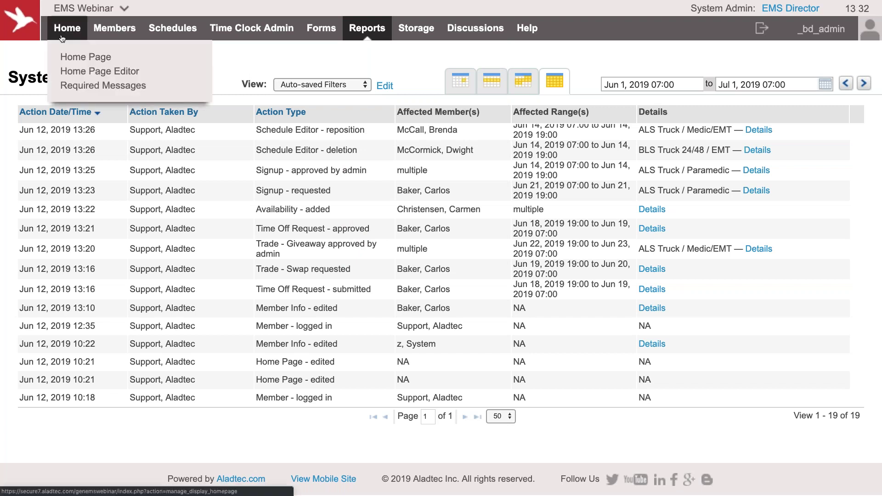
# Step: Compose a required message titled 'New Policy': 'Please refer to the storage area for the new policy'
pyautogui.click(108, 85)
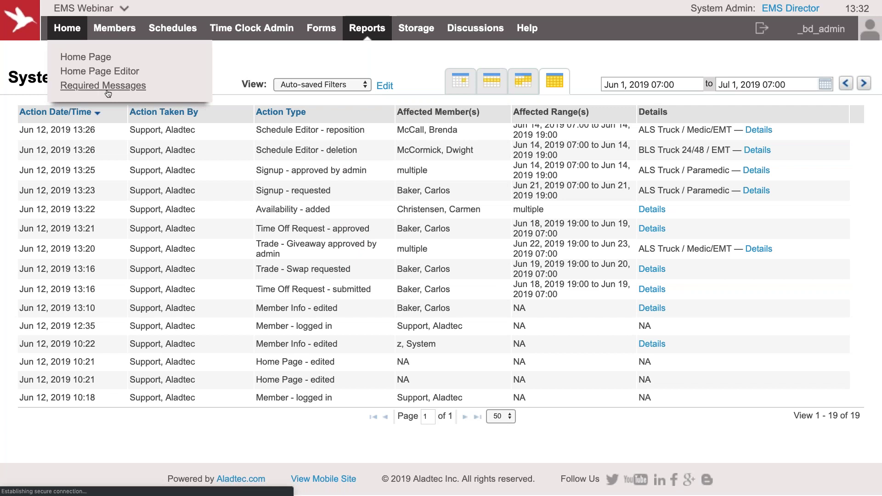
pyautogui.click(107, 110)
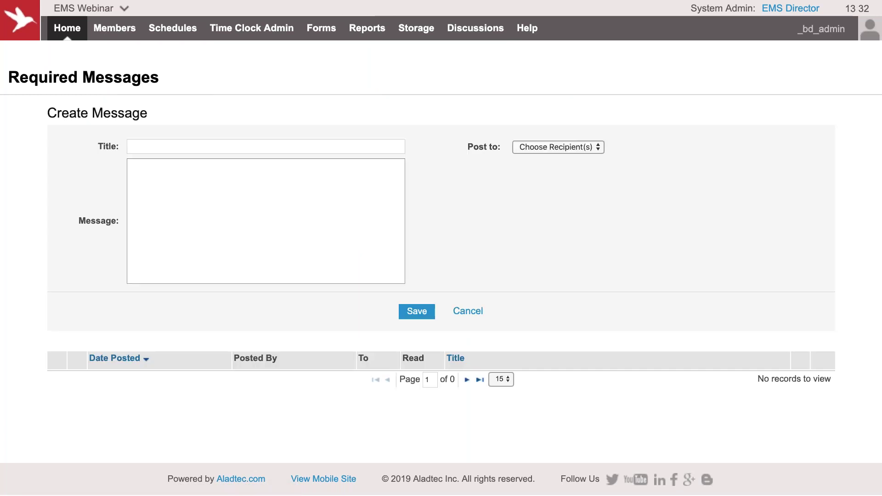
pyautogui.click(187, 147)
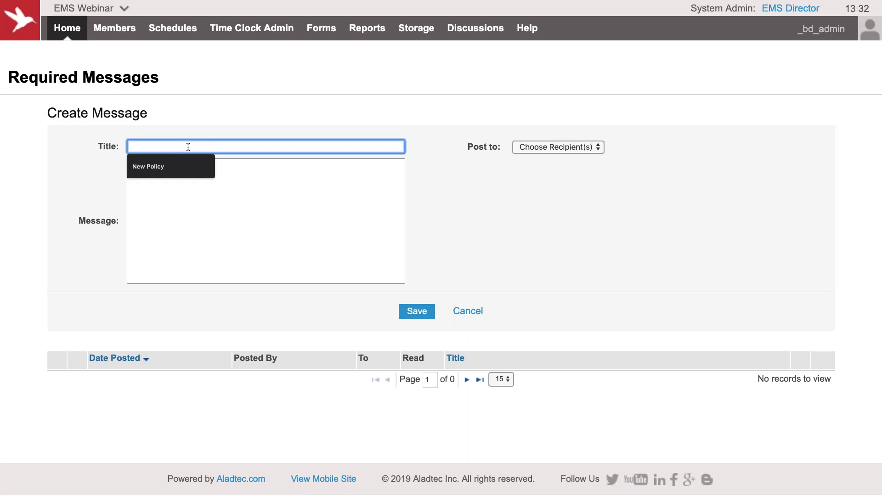
pyautogui.click(157, 170)
pyautogui.click(168, 192)
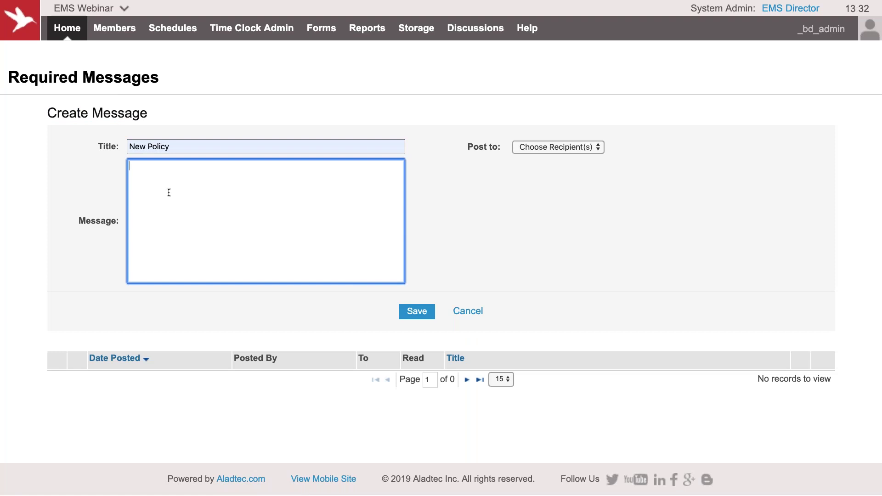
pyautogui.write('Please refer to the storage are')
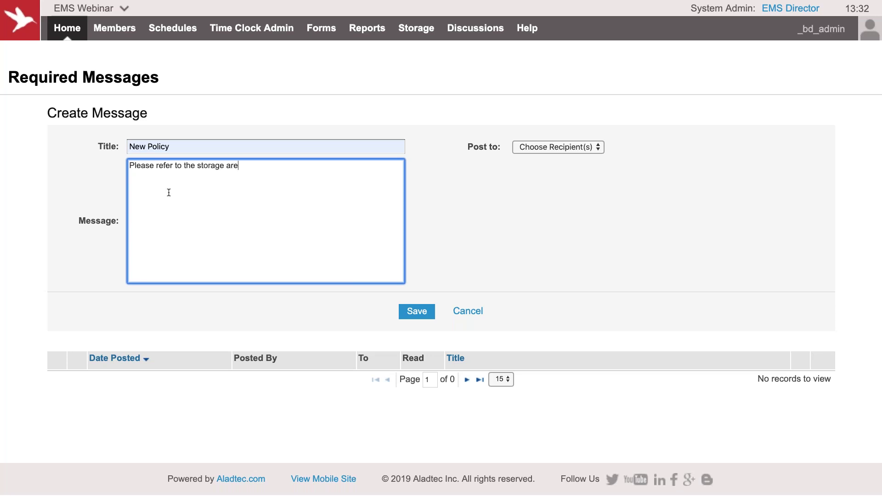
pyautogui.write('a for the new policy')
pyautogui.click(488, 222)
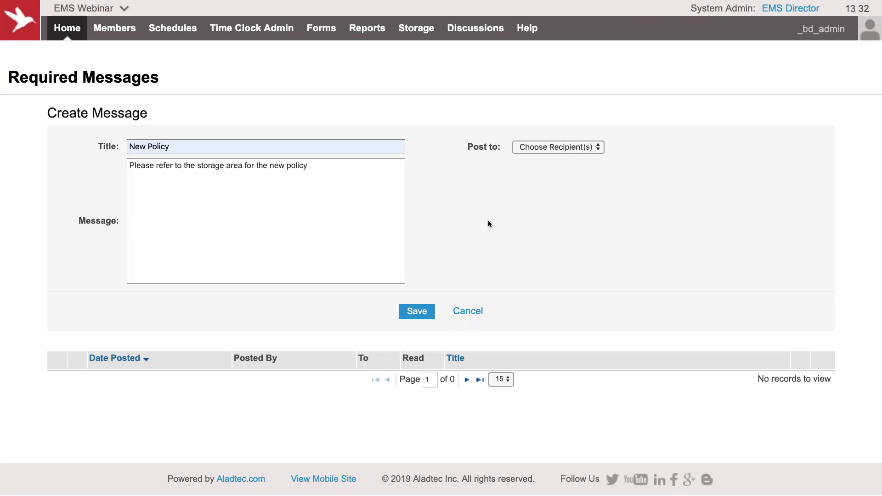
# Step: Address the message to one individual member and save it
pyautogui.click(565, 150)
pyautogui.click(554, 171)
pyautogui.click(558, 179)
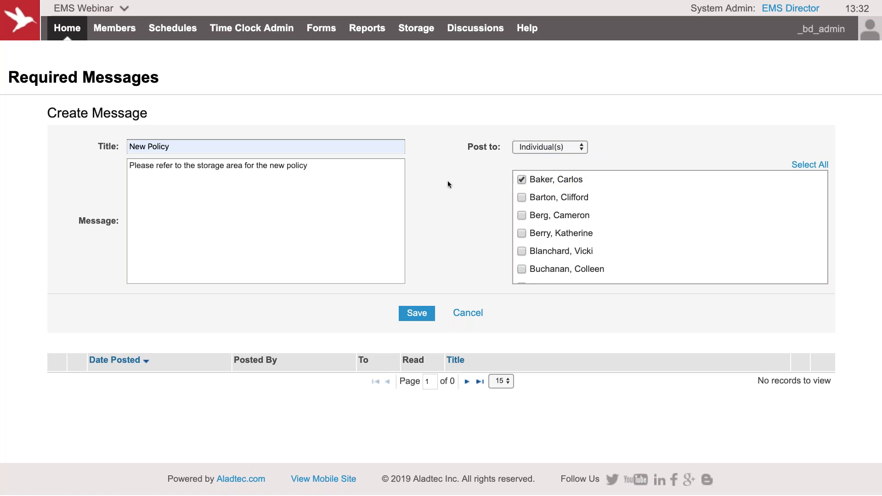
pyautogui.click(417, 314)
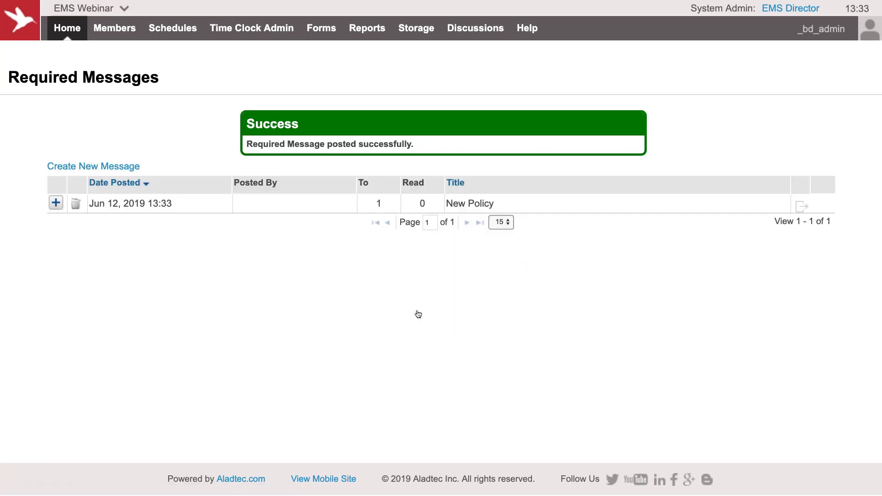
# Step: View the site as the recipient, agree to the New Policy message, and continue
pyautogui.click(821, 29)
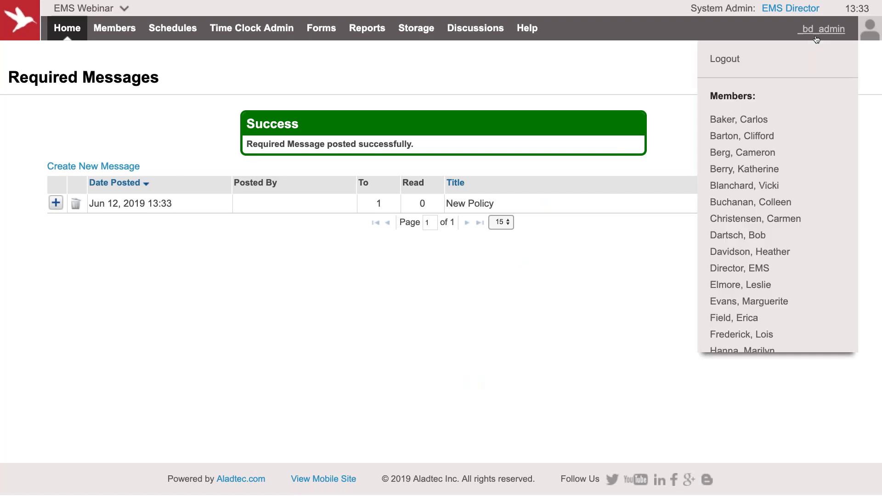
pyautogui.click(753, 120)
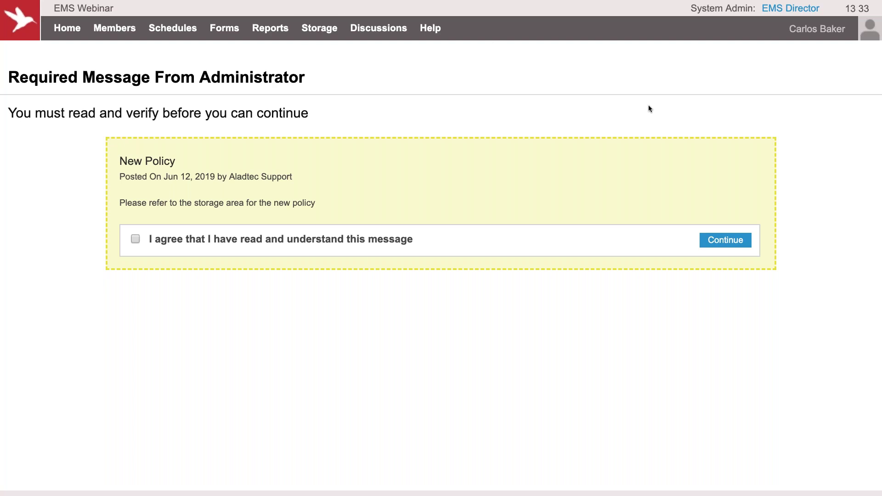
pyautogui.moveTo(260, 36)
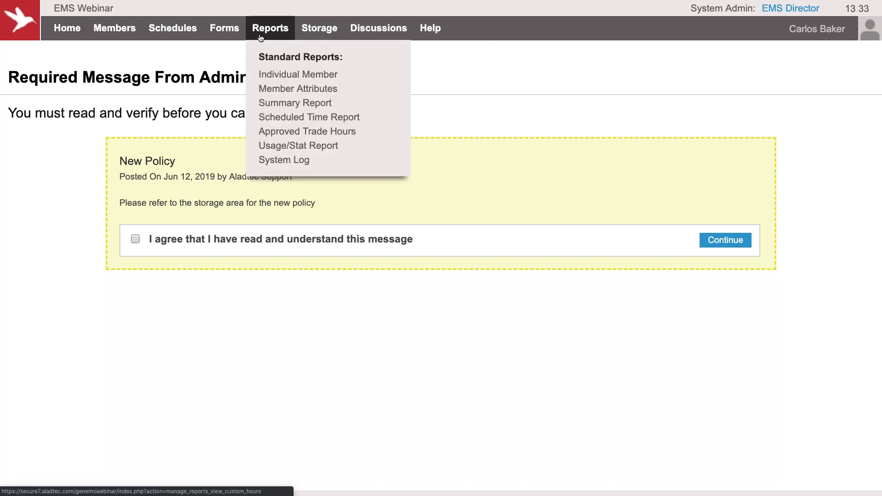
pyautogui.moveTo(145, 30)
pyautogui.click(136, 240)
pyautogui.moveTo(153, 239); pyautogui.dragTo(462, 251)
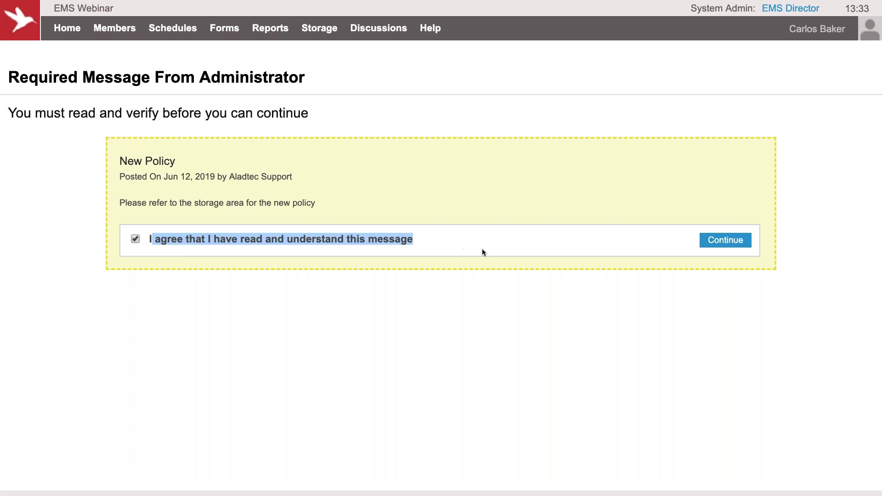
pyautogui.click(483, 250)
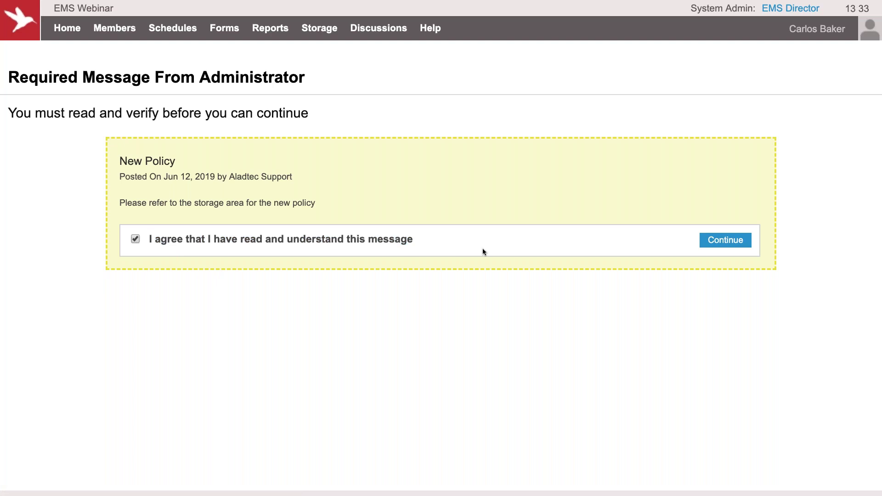
pyautogui.click(721, 240)
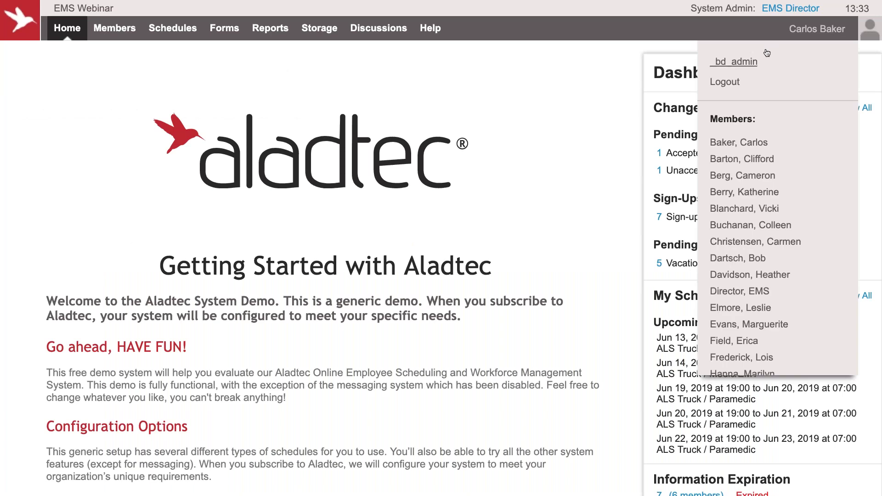
# Step: As admin, expand New Policy under Required Messages to see its read, then open Storage
pyautogui.moveTo(67, 28)
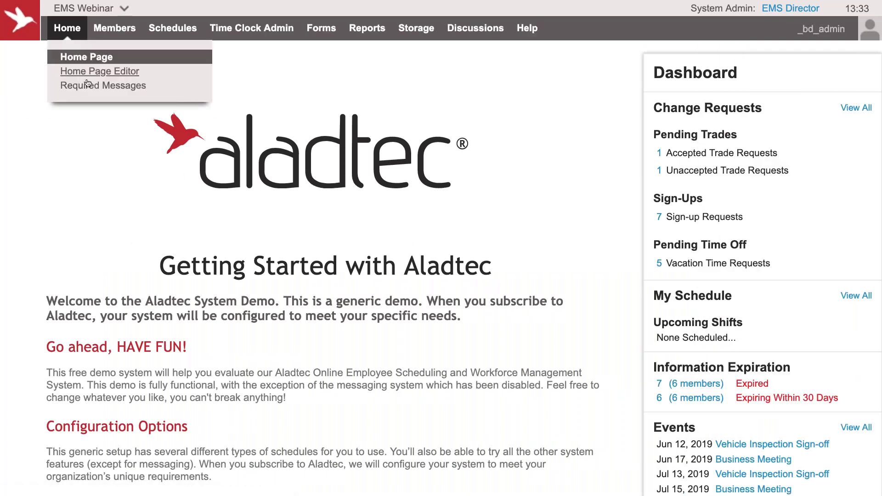
pyautogui.click(88, 86)
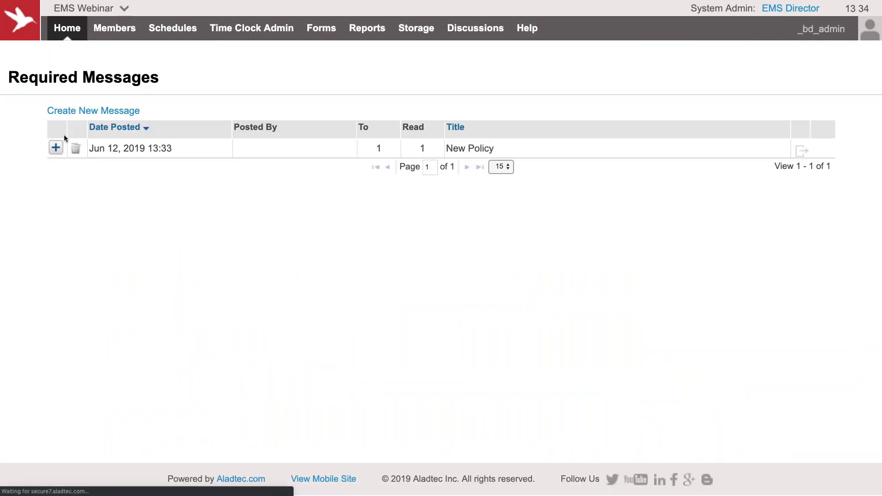
pyautogui.click(56, 148)
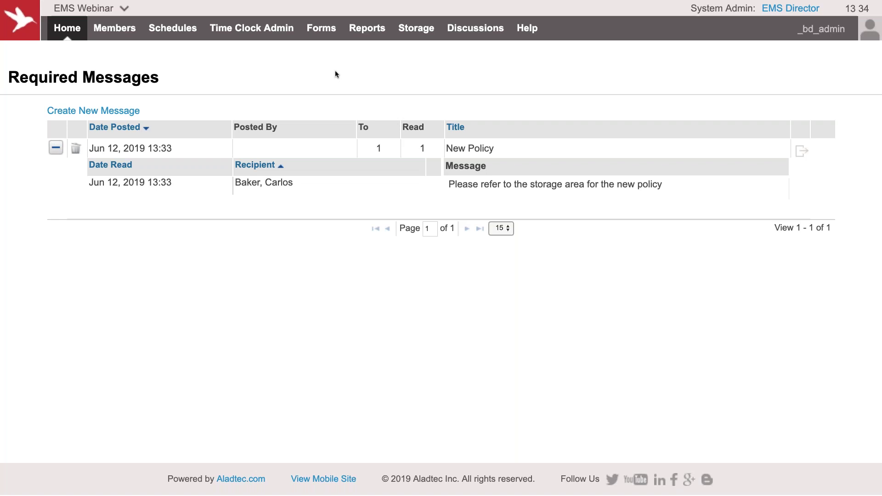
pyautogui.moveTo(376, 38)
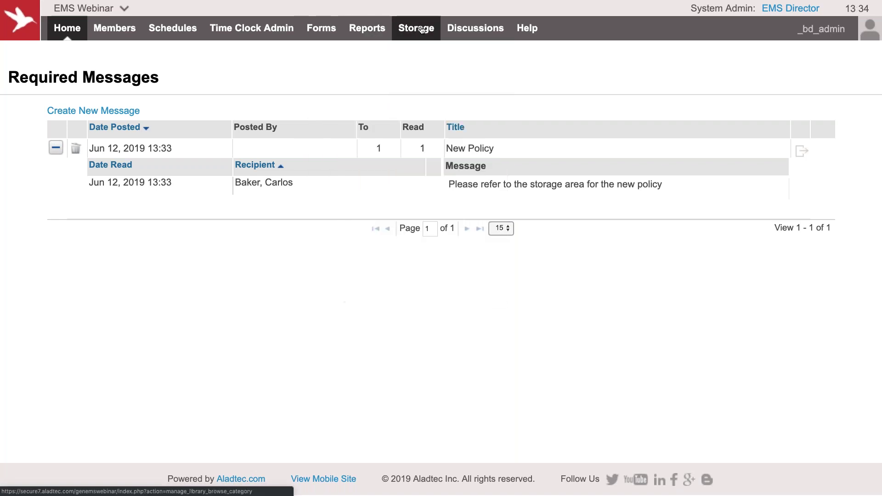
pyautogui.click(422, 30)
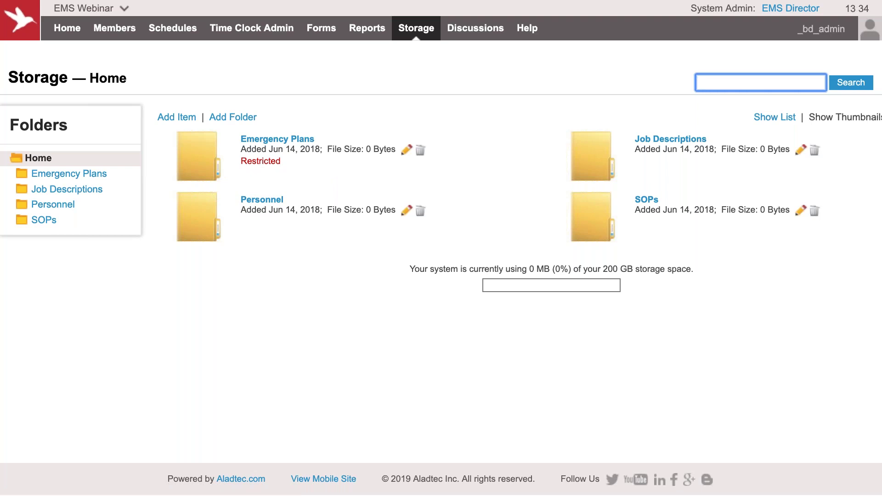
# Step: View the Discussions board and the New Uniform Shirts topic, then go to Videos & Tech Tips
pyautogui.click(467, 34)
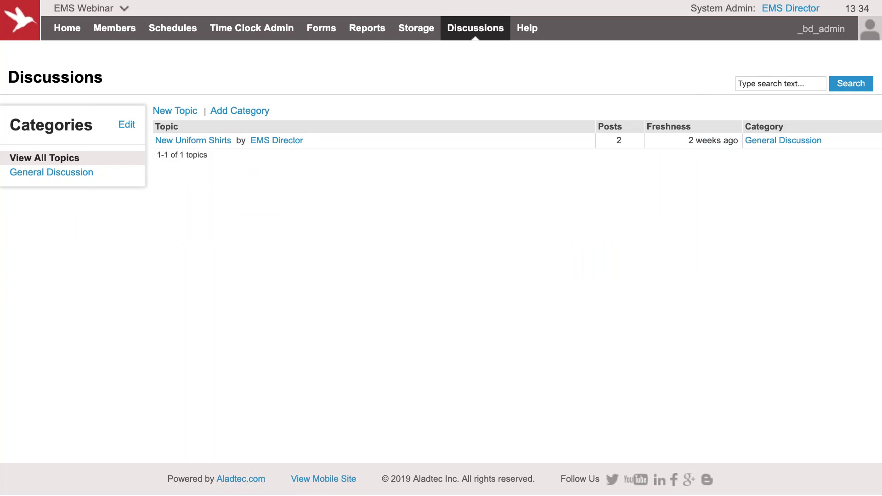
pyautogui.click(205, 147)
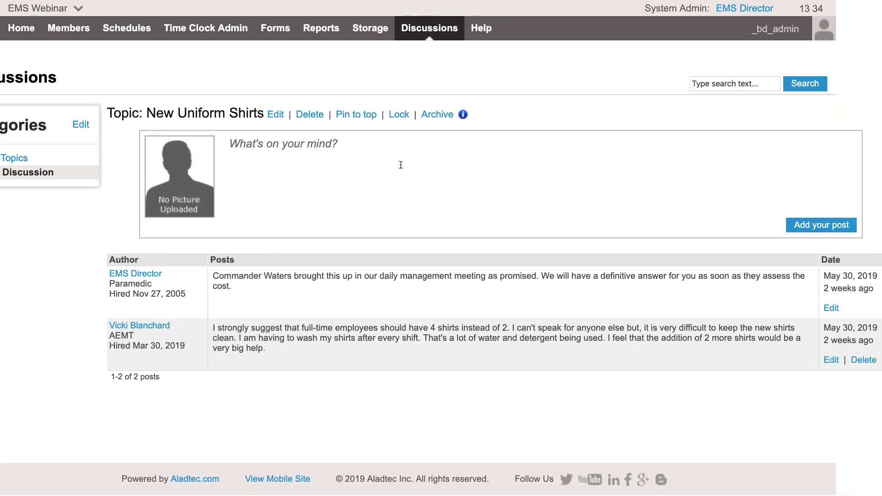
pyautogui.click(483, 29)
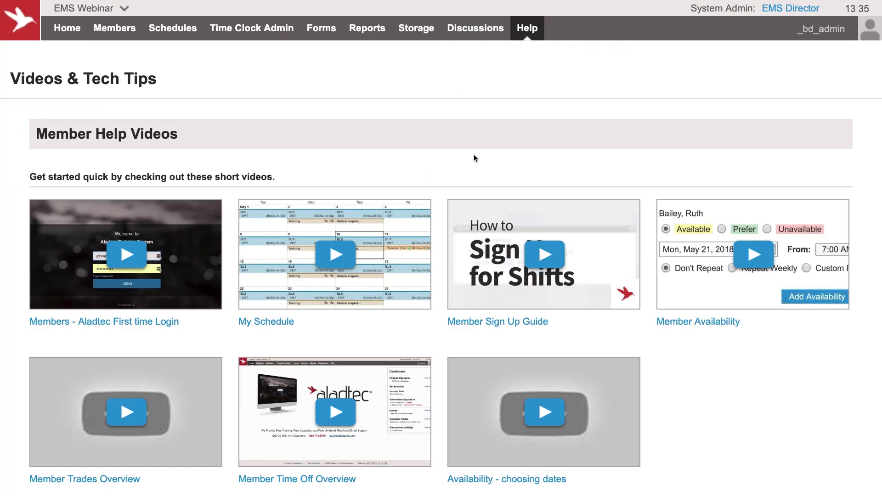
# Step: Scroll through the Member Help Videos list, then bring up the Contact Us support page
pyautogui.moveTo(527, 35)
pyautogui.scroll(-7, 486, 154)
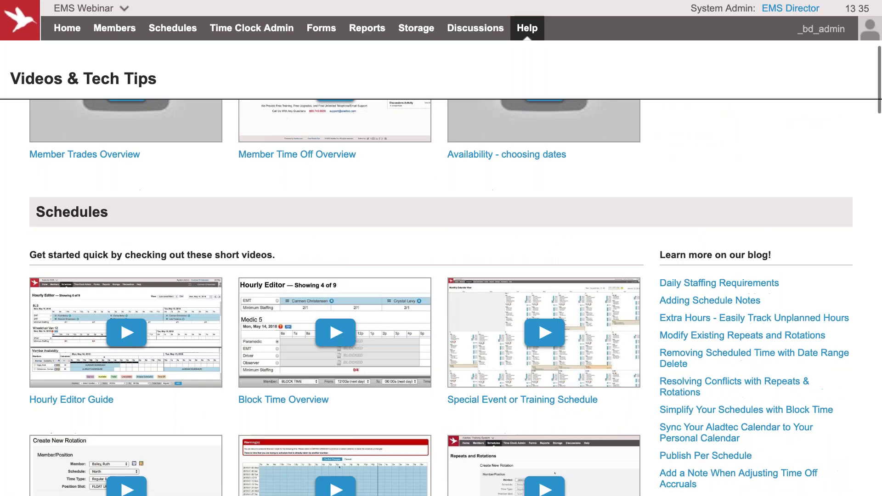
pyautogui.scroll(-5, 519, 333)
pyautogui.scroll(-3, 537, 345)
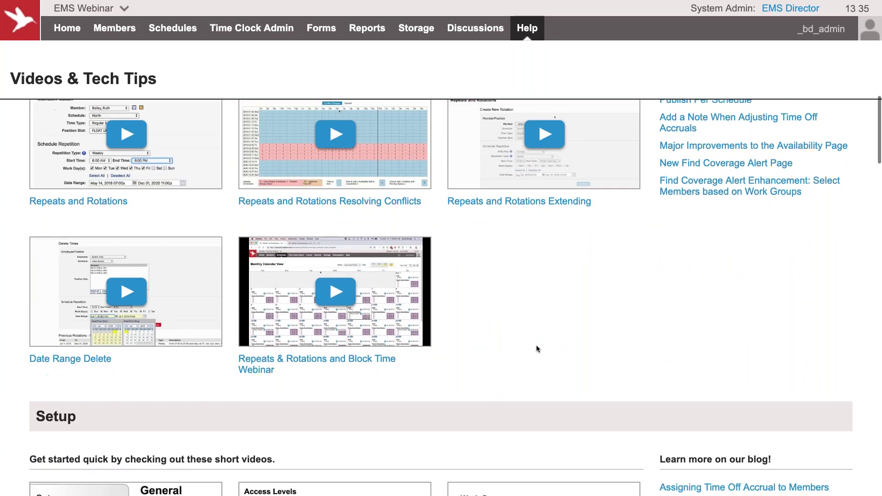
pyautogui.scroll(-7, 536, 345)
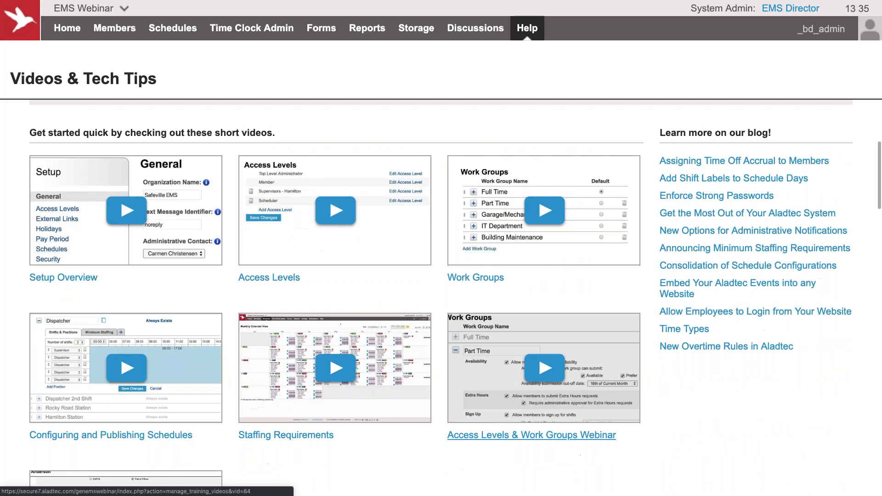
pyautogui.scroll(-14, 536, 346)
pyautogui.scroll(-11, 536, 345)
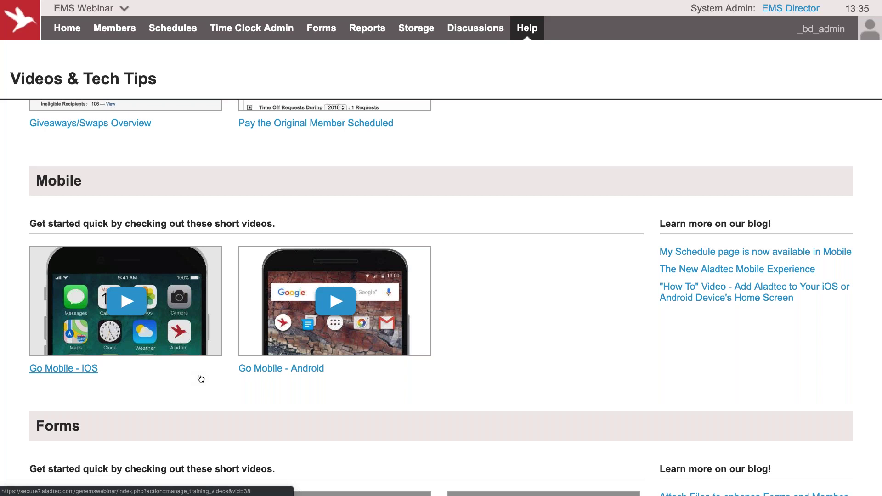
pyautogui.scroll(-8, 418, 294)
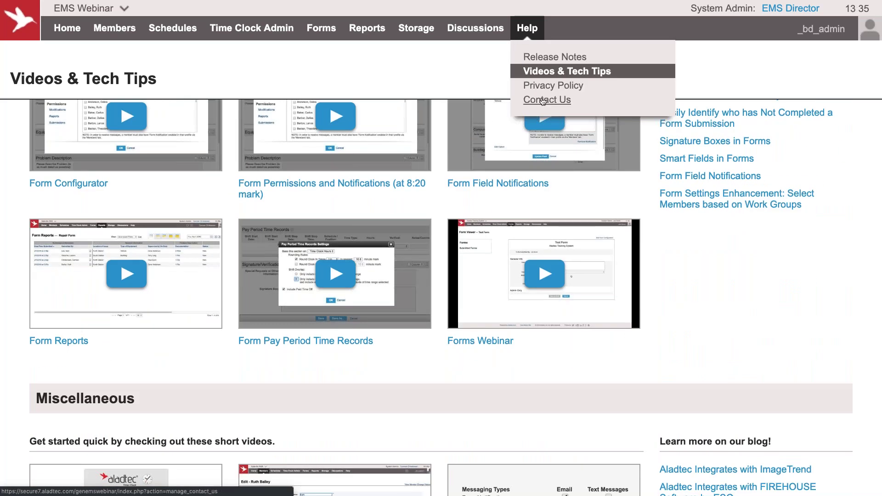
pyautogui.click(542, 101)
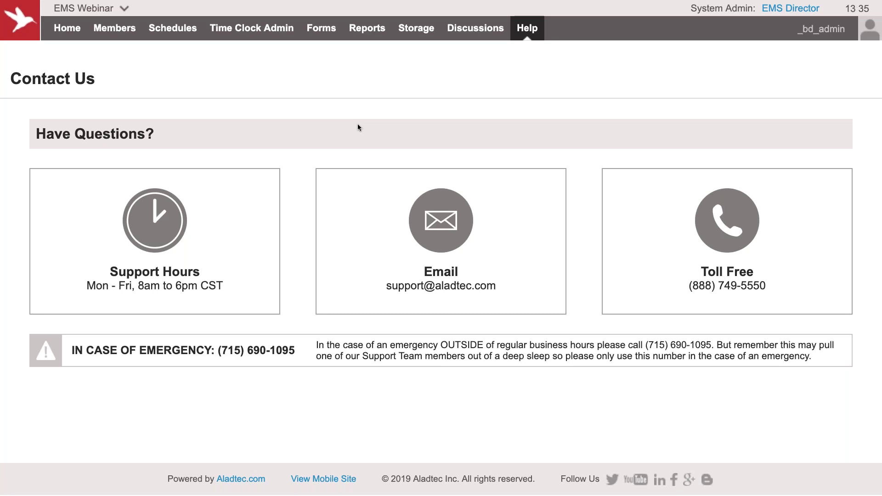
# Step: Open the Home Page and view it logged in as a staff member
pyautogui.moveTo(536, 32)
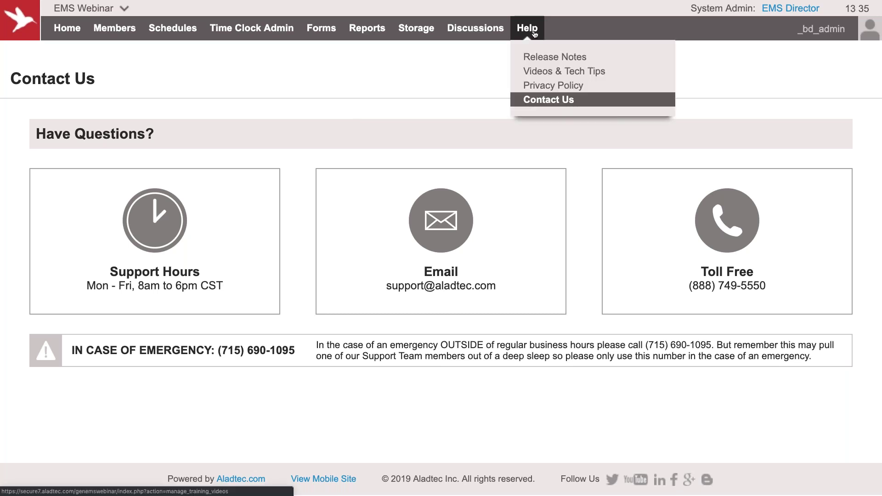
pyautogui.moveTo(67, 29)
pyautogui.click(85, 57)
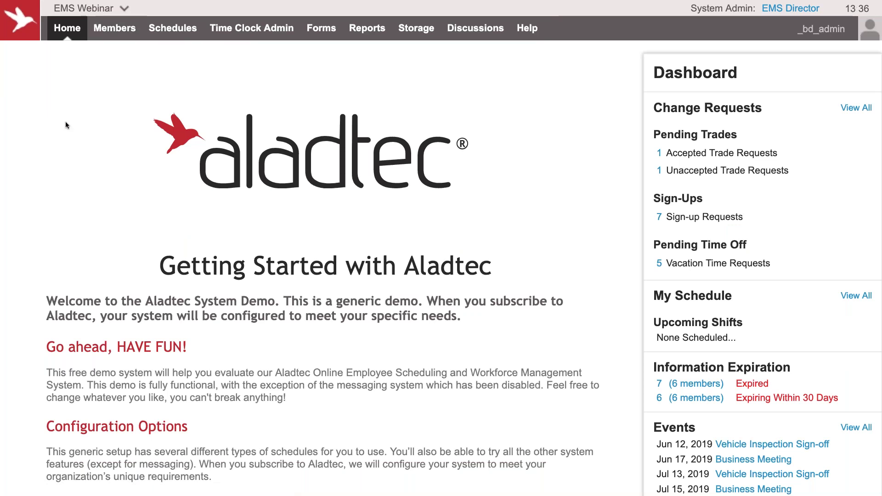
pyautogui.moveTo(115, 28)
pyautogui.moveTo(809, 29)
pyautogui.click(745, 120)
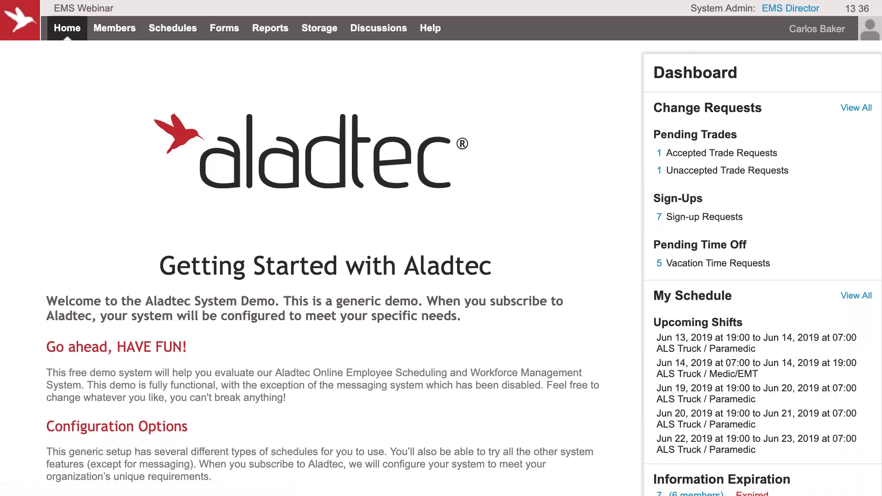
# Step: Switch to the mobile version of the site
pyautogui.moveTo(28, 16)
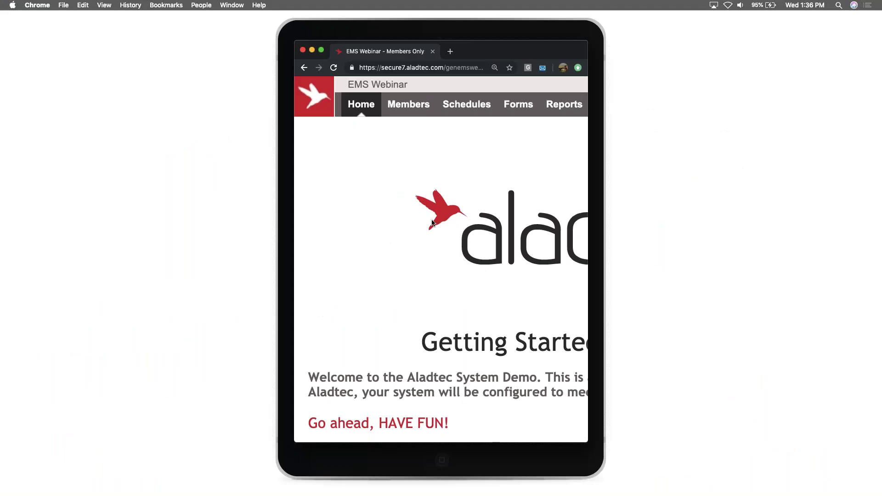
pyautogui.scroll(-15, 432, 223)
pyautogui.click(577, 426)
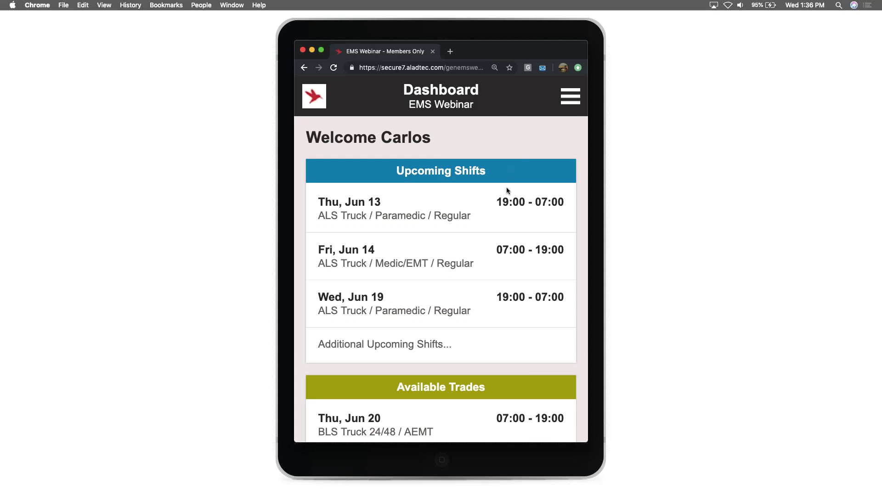
# Step: Scroll through the mobile dashboard's sections, then open the Thu, Jun 13 shift details
pyautogui.scroll(-3, 507, 190)
pyautogui.scroll(-2, 441, 259)
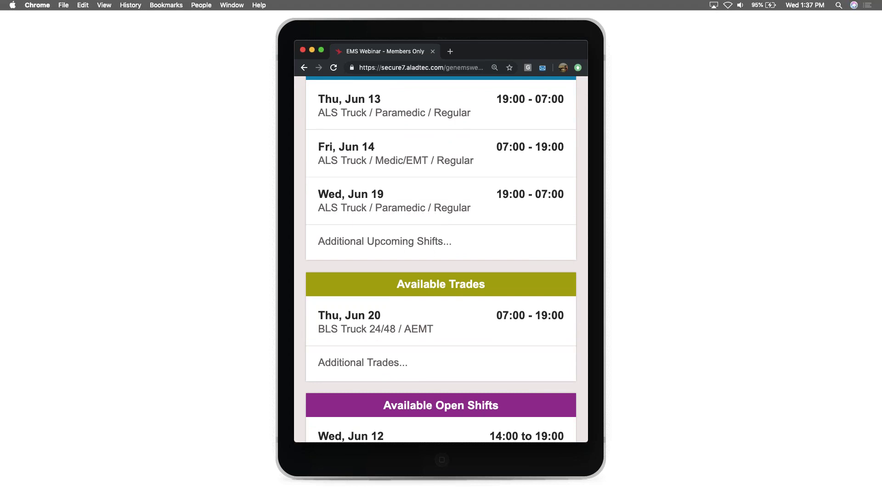
pyautogui.scroll(3, 441, 259)
pyautogui.scroll(-3, 441, 259)
pyautogui.scroll(-6, 441, 259)
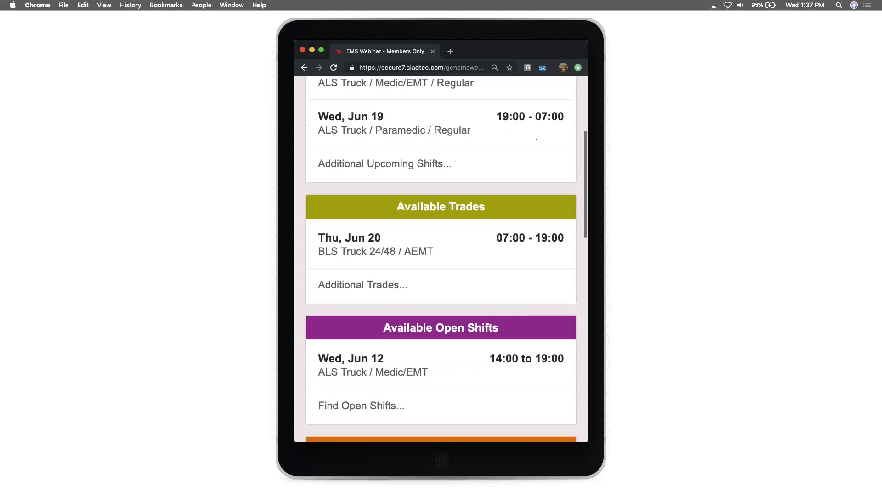
pyautogui.scroll(-5, 495, 243)
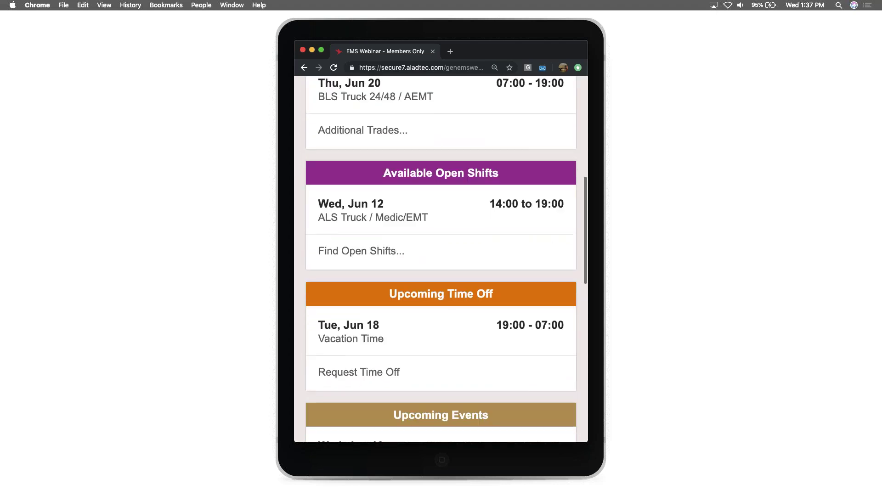
pyautogui.scroll(-5, 478, 272)
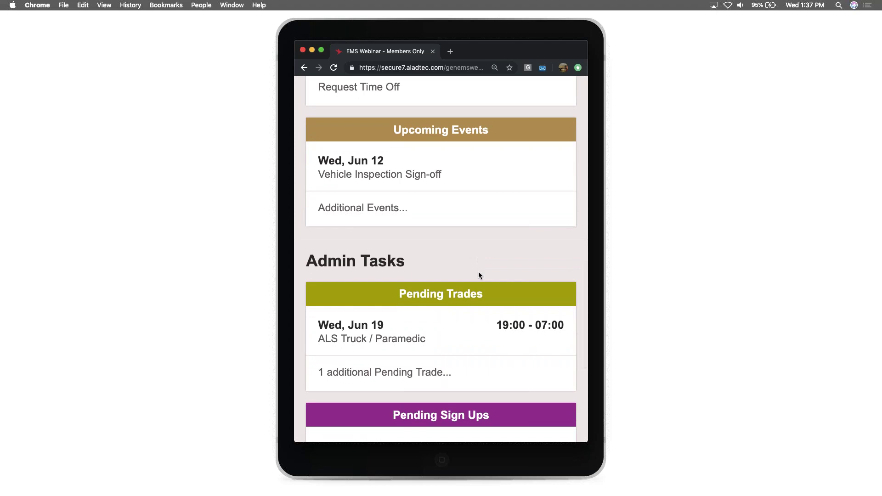
pyautogui.scroll(-4, 479, 275)
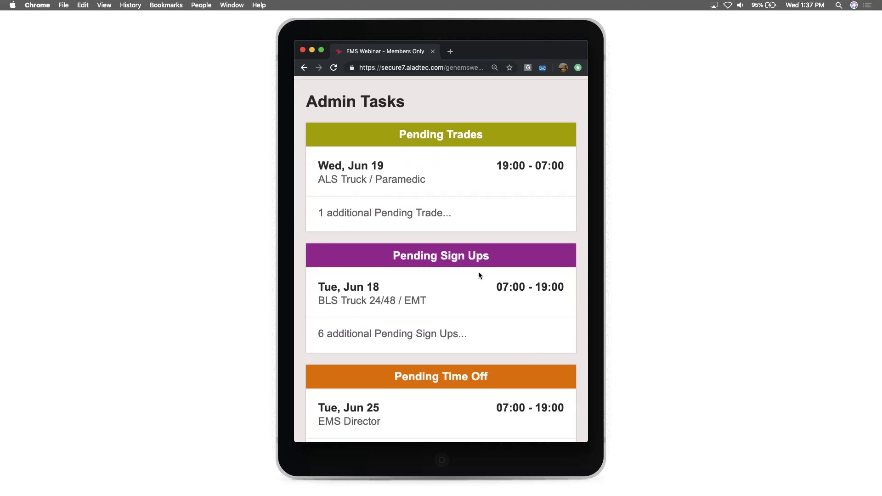
pyautogui.scroll(-2, 478, 272)
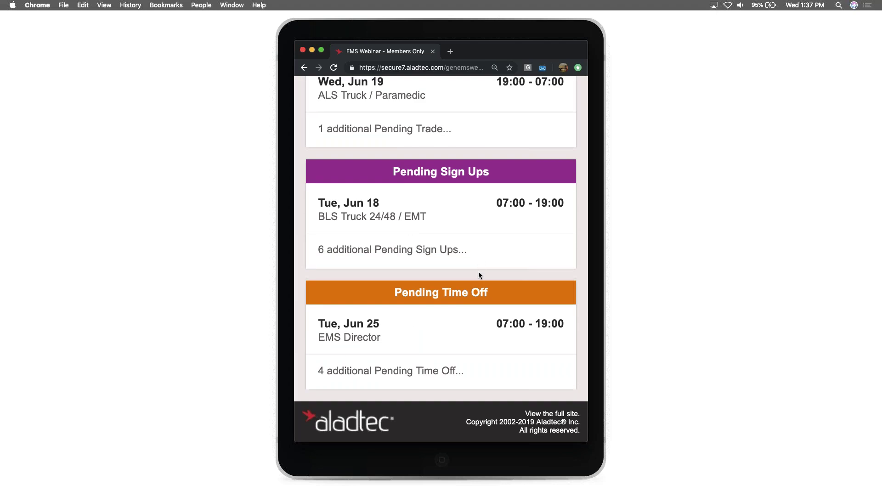
pyautogui.scroll(2, 478, 272)
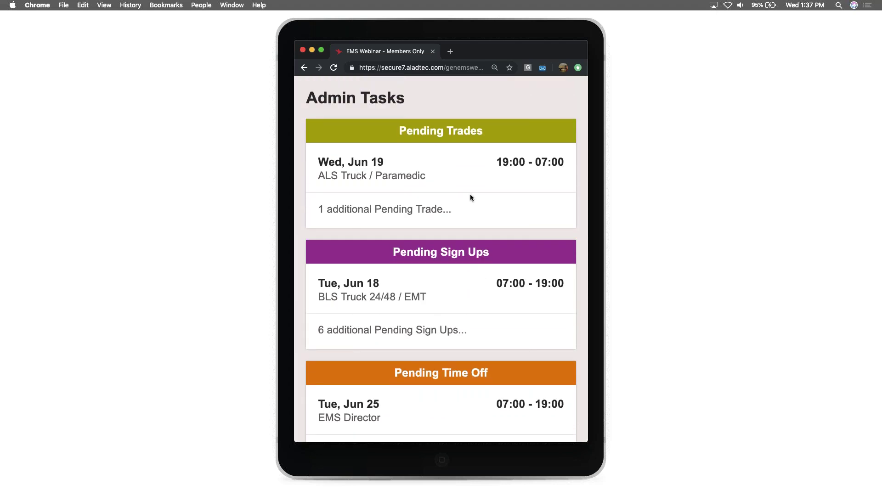
pyautogui.scroll(6, 470, 197)
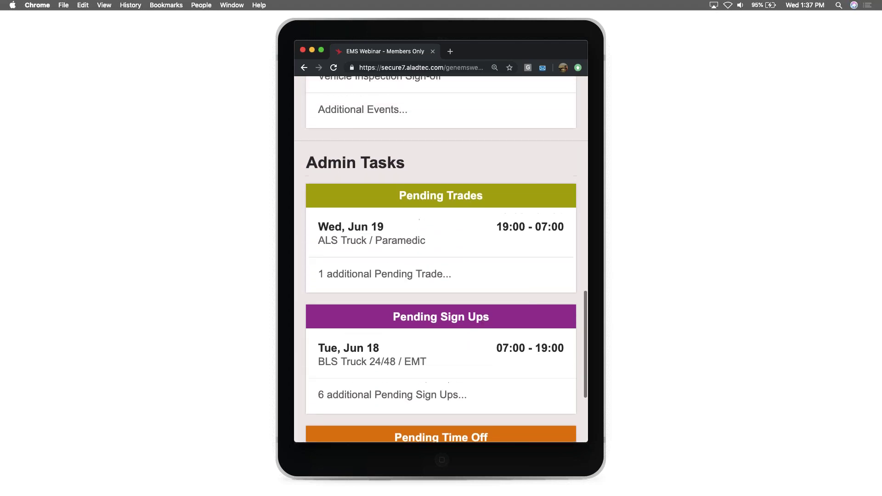
pyautogui.scroll(10, 441, 257)
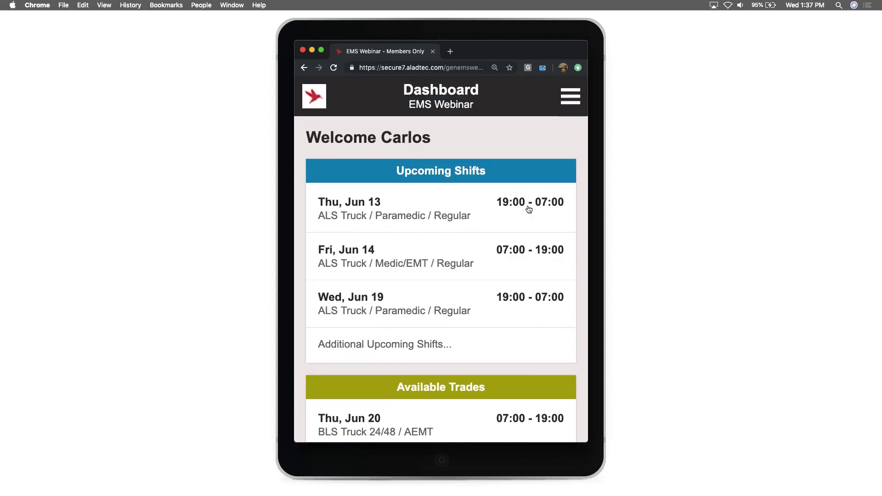
pyautogui.click(529, 210)
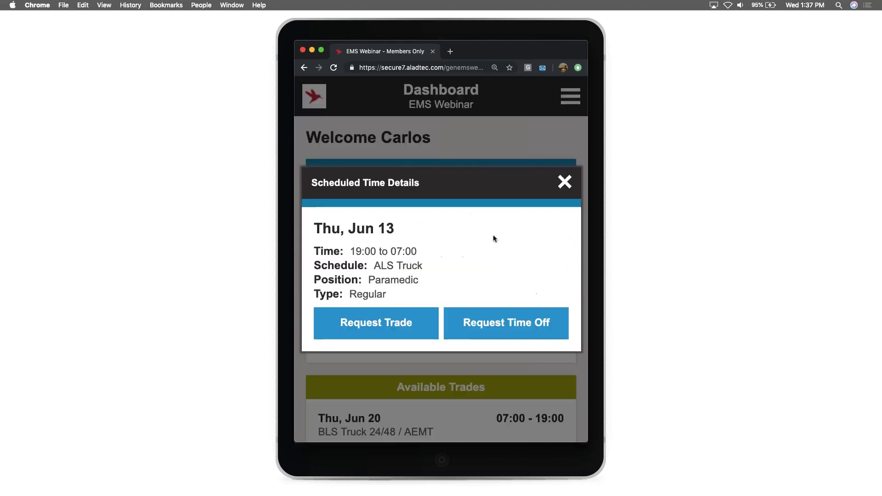
# Step: Preview Request Trade for the Jun 13 ALS Truck shift unsubmitted, then open Daily Summary
pyautogui.click(368, 328)
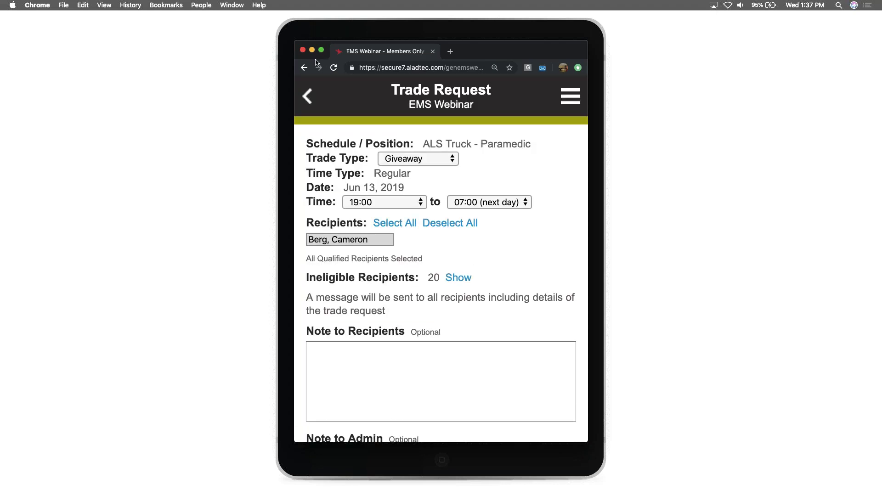
pyautogui.click(306, 99)
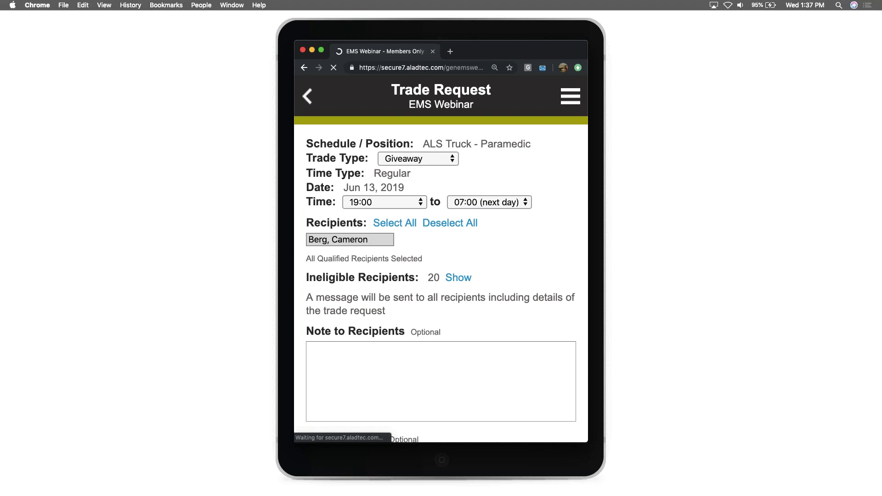
pyautogui.click(309, 96)
pyautogui.click(576, 96)
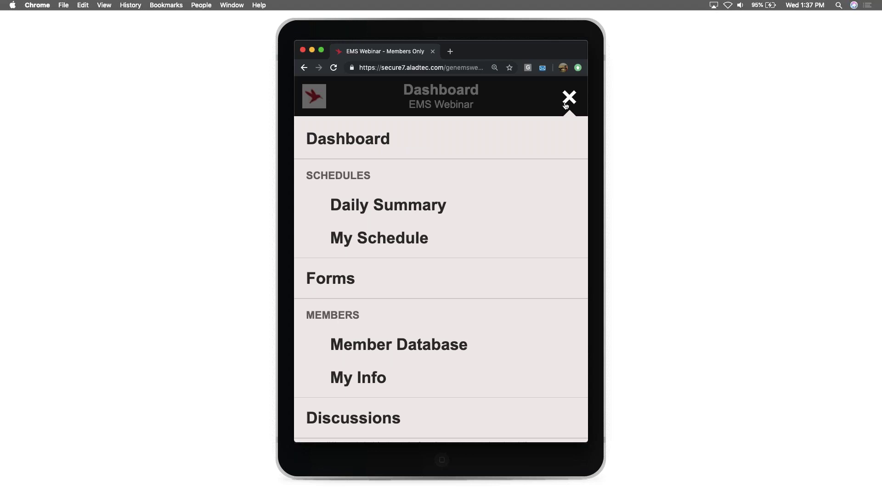
pyautogui.click(388, 207)
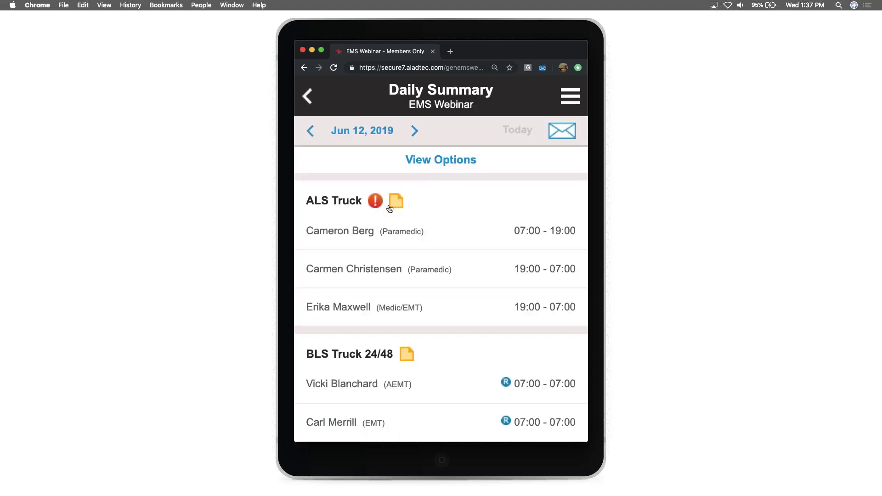
# Step: Review the Jun 12 crews, advance to Jun 13, 2019, then open My Schedule
pyautogui.scroll(-6, 487, 291)
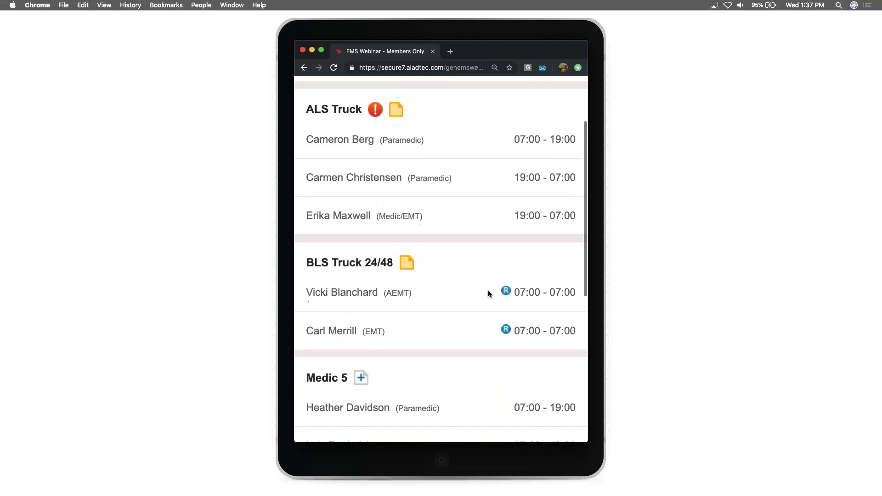
pyautogui.scroll(-3, 490, 295)
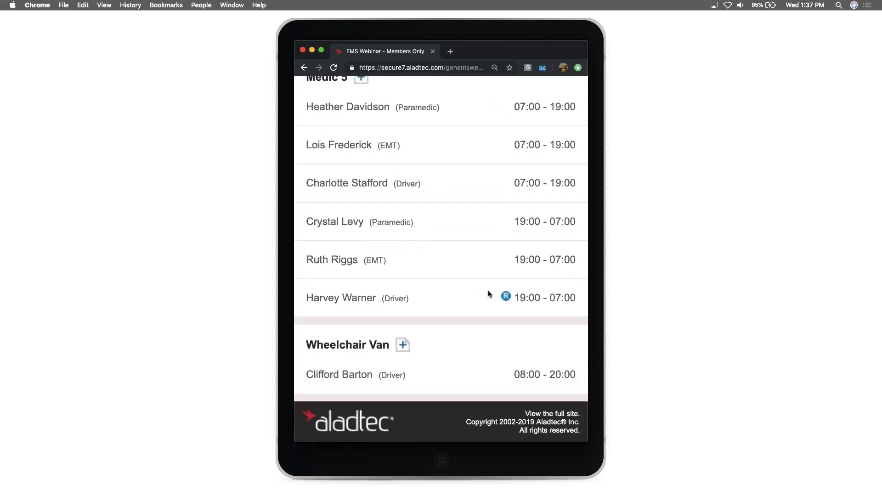
pyautogui.scroll(9, 489, 313)
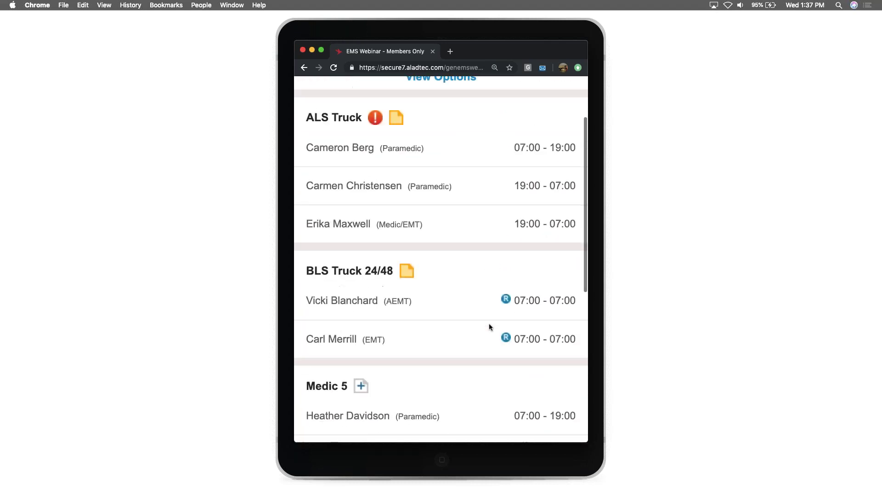
pyautogui.click(414, 131)
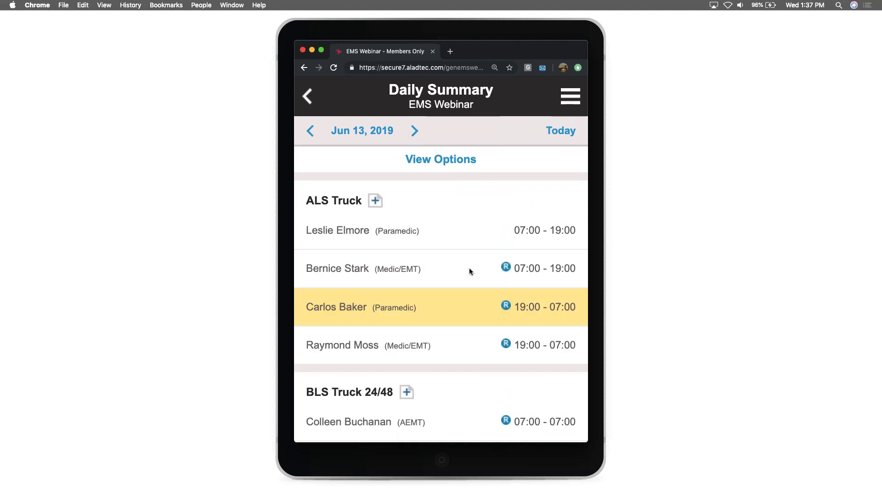
pyautogui.click(571, 97)
pyautogui.click(374, 238)
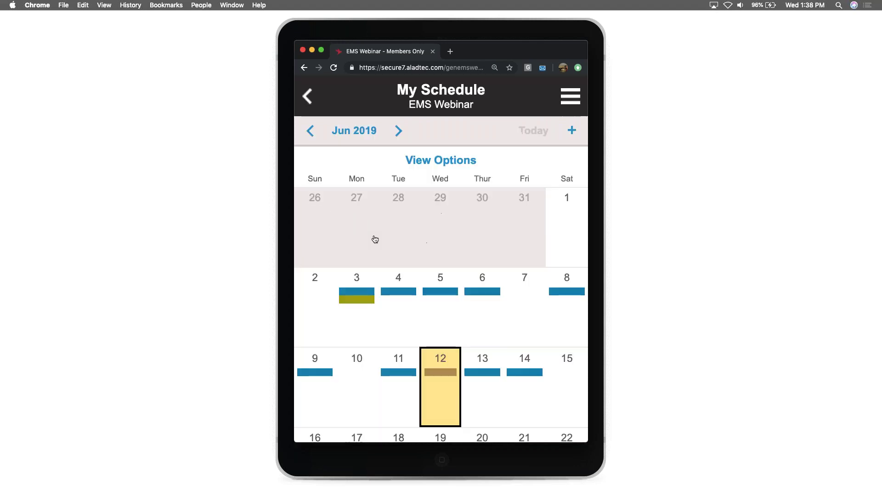
# Step: Check the ALS Truck shift details on June 20 and June 25
pyautogui.scroll(-4, 432, 353)
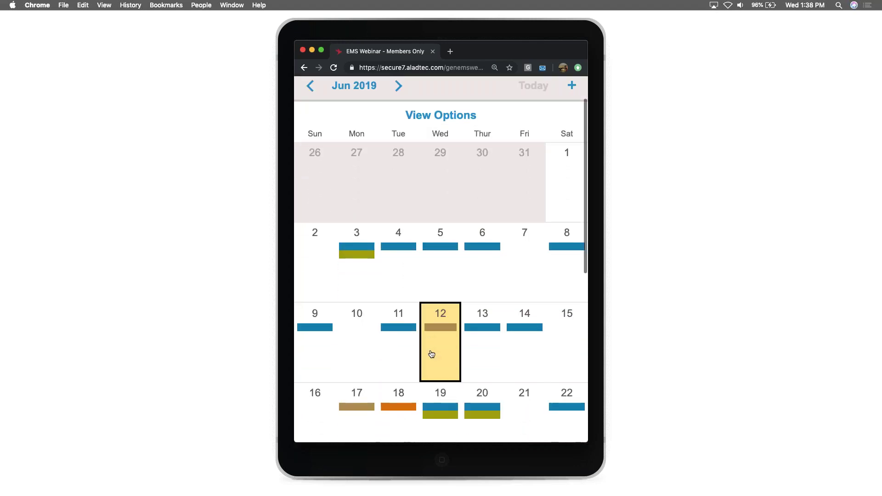
pyautogui.scroll(-4, 432, 354)
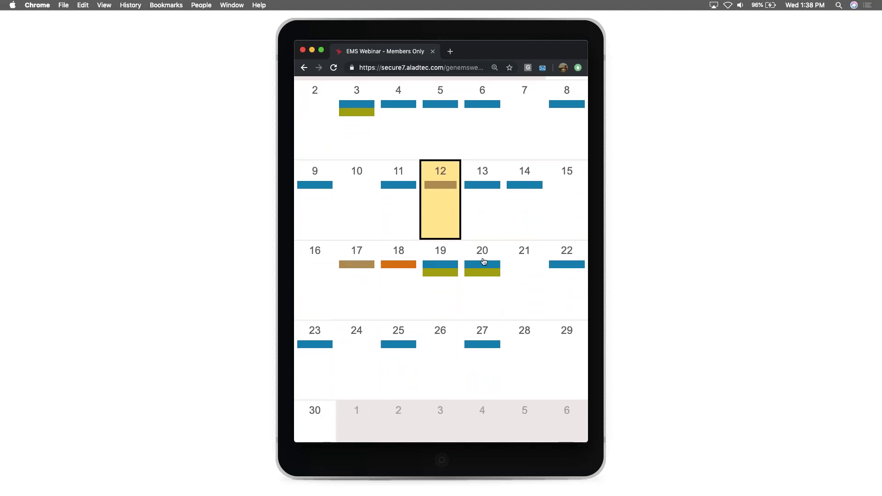
pyautogui.click(483, 261)
pyautogui.click(483, 266)
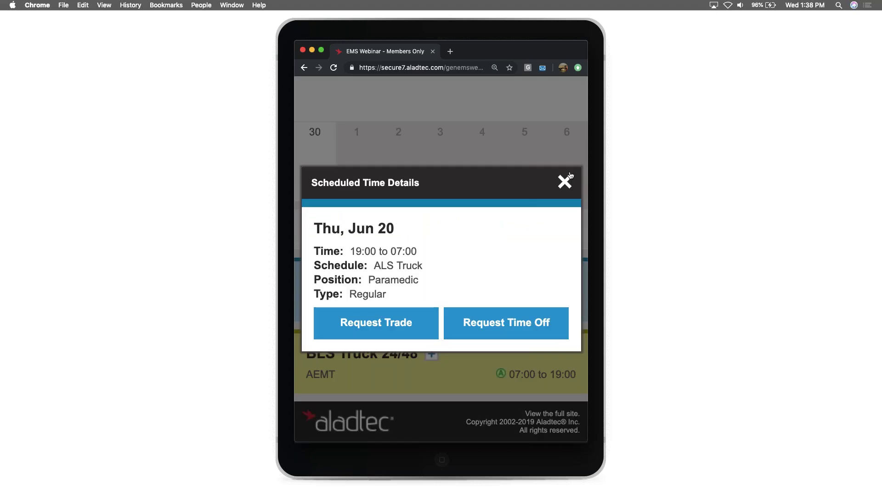
pyautogui.click(570, 175)
pyautogui.scroll(5, 469, 227)
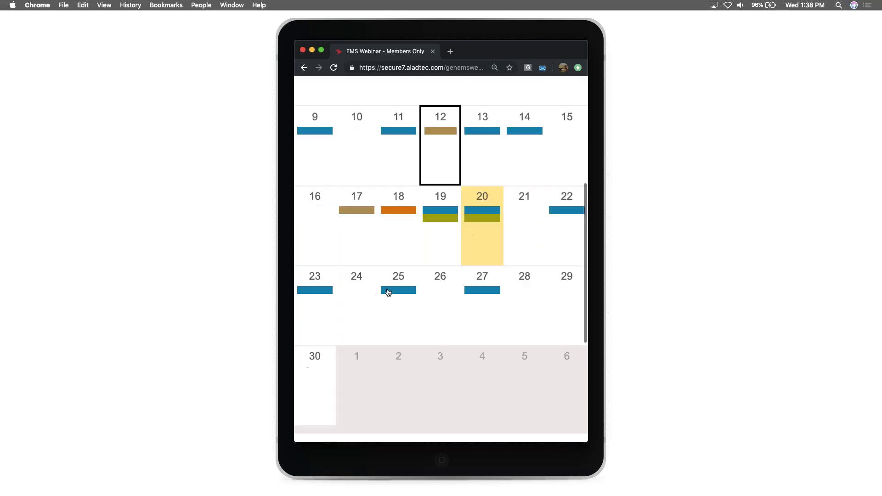
pyautogui.click(399, 290)
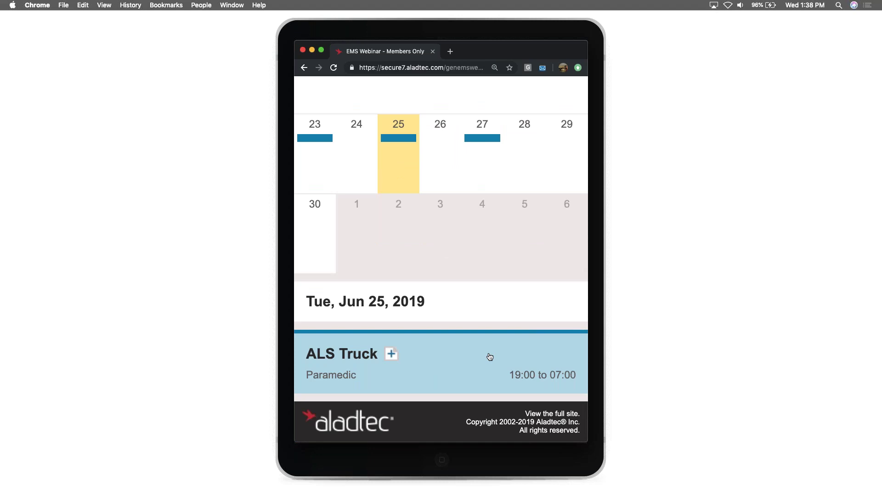
pyautogui.click(490, 357)
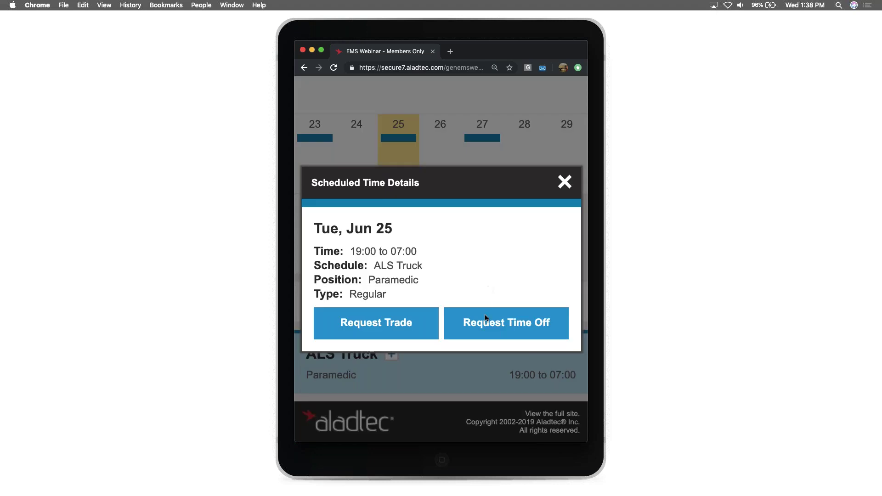
pyautogui.click(565, 182)
pyautogui.scroll(10, 467, 182)
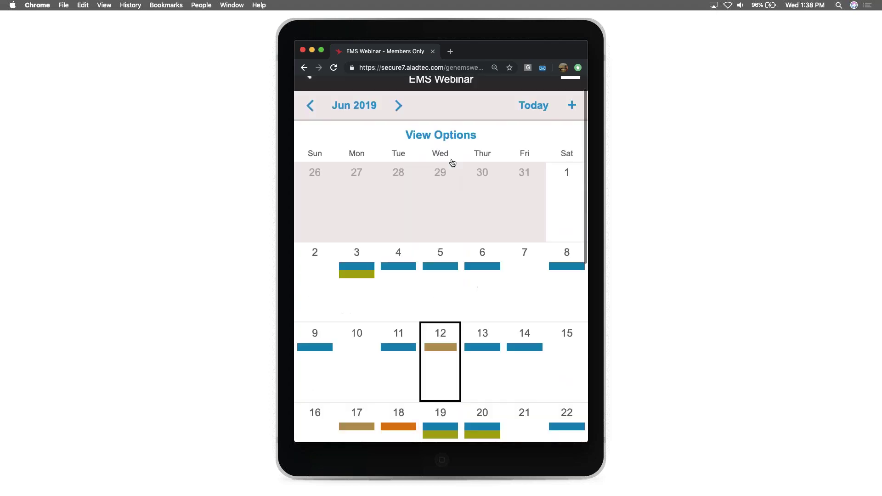
# Step: Turn on Open Shifts in the calendar's View Options
pyautogui.click(440, 133)
pyautogui.click(334, 317)
pyautogui.click(564, 127)
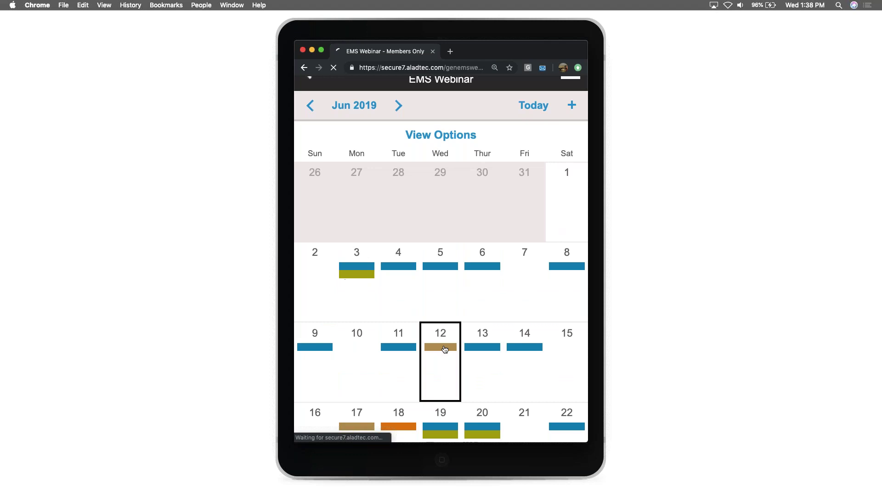
# Step: Open the sign-up for the Jun 28 Wheelchair Van Driver open shift
pyautogui.scroll(-5, 427, 335)
pyautogui.click(530, 329)
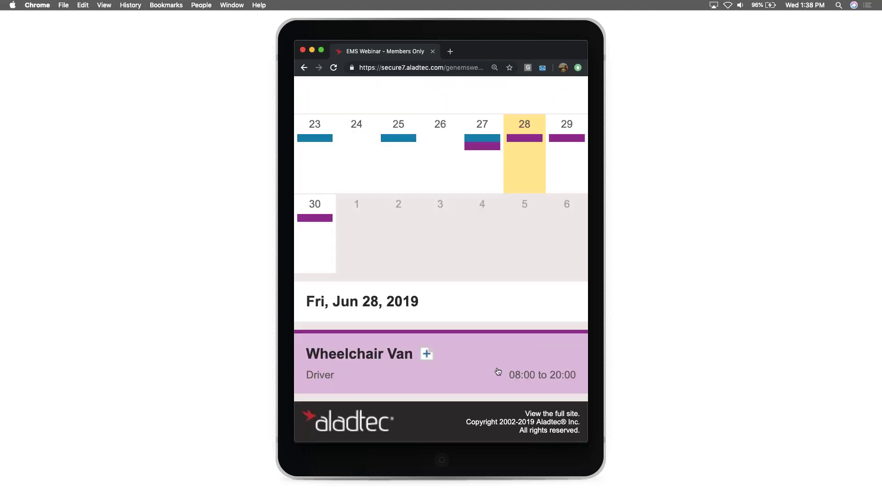
pyautogui.click(498, 371)
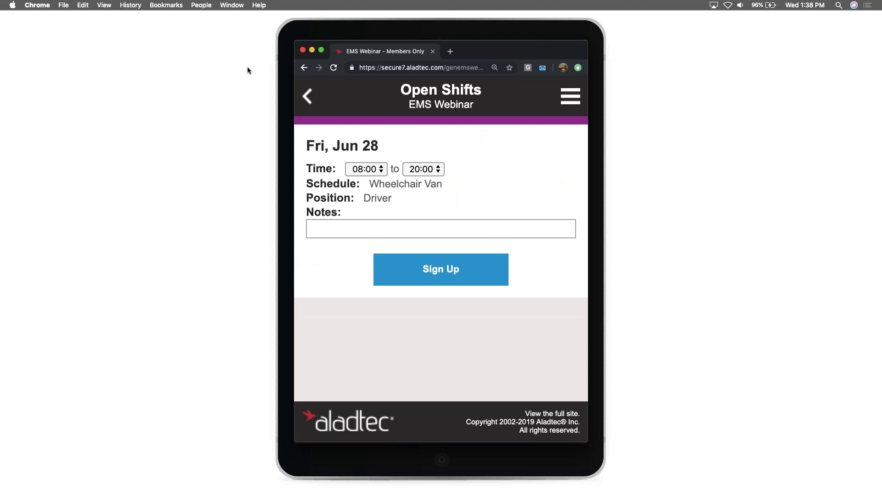
pyautogui.click(571, 97)
# Step: Open the Ambulance Mechanical form from Forms and scroll through its fields
pyautogui.click(341, 284)
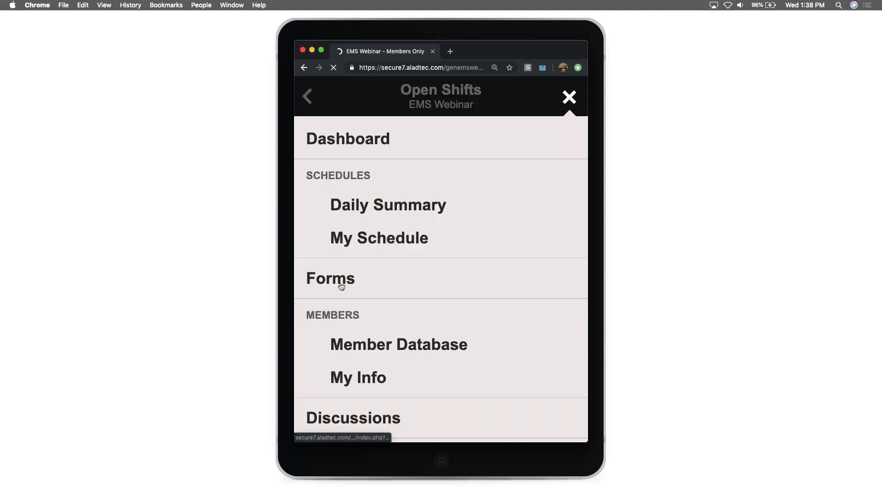
pyautogui.click(390, 179)
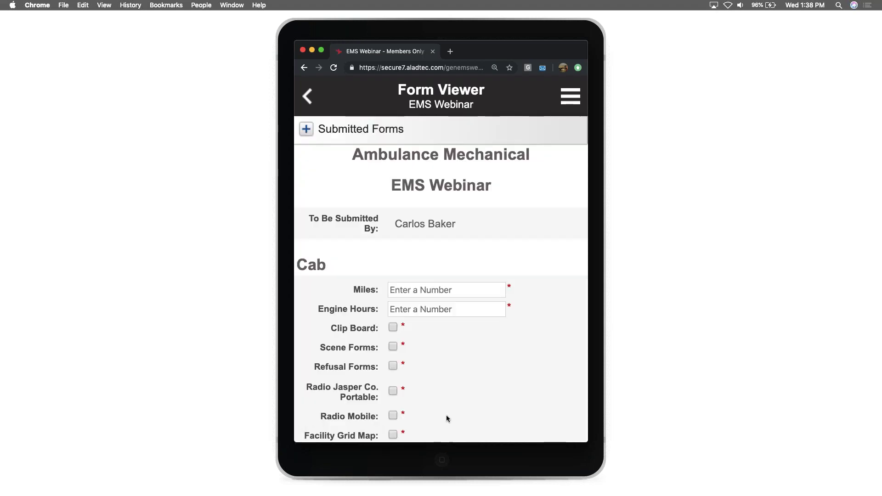
pyautogui.scroll(-10, 445, 415)
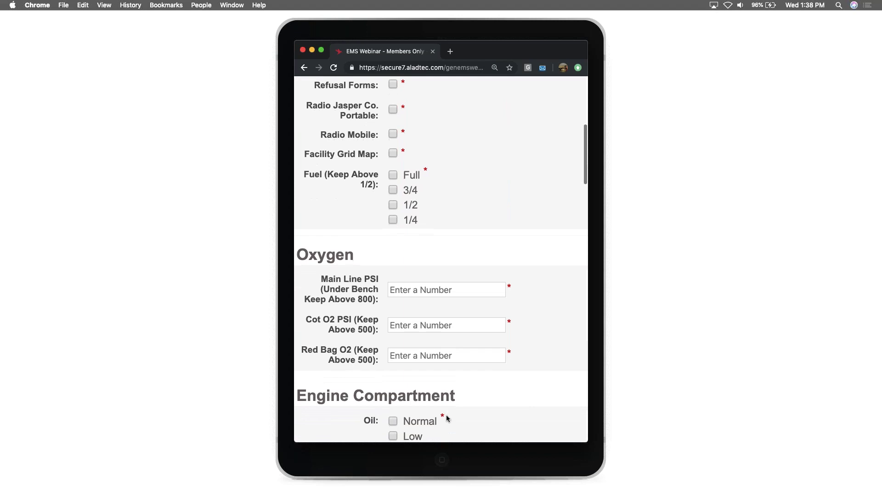
pyautogui.scroll(-8, 446, 415)
pyautogui.scroll(15, 446, 415)
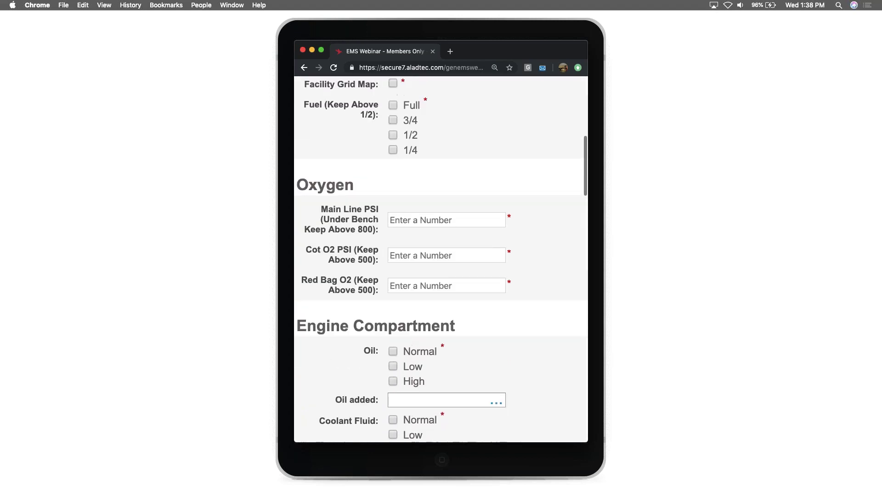
# Step: Browse the site navigation menu, return to the form, then reopen the menu
pyautogui.click(571, 93)
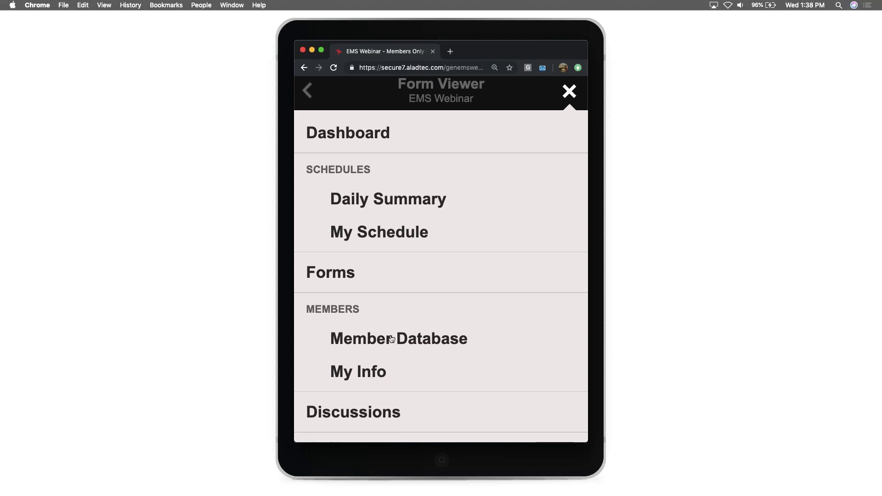
pyautogui.scroll(-5, 384, 360)
pyautogui.scroll(5, 384, 361)
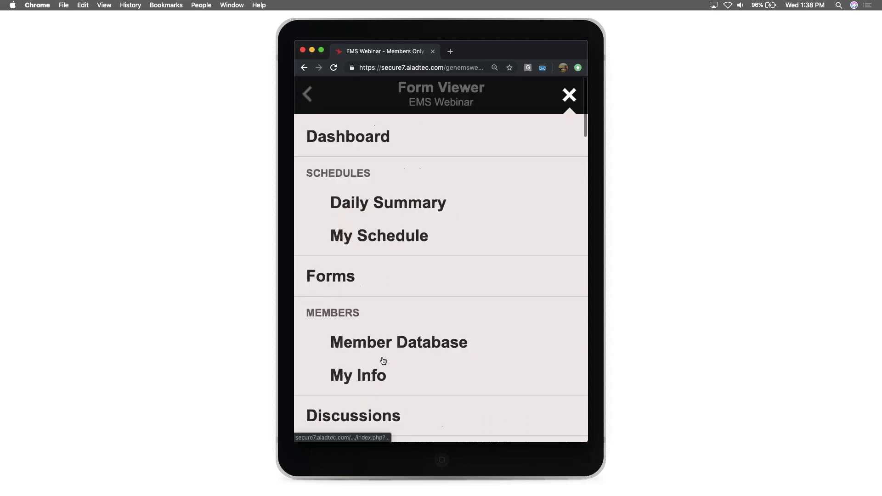
pyautogui.click(570, 97)
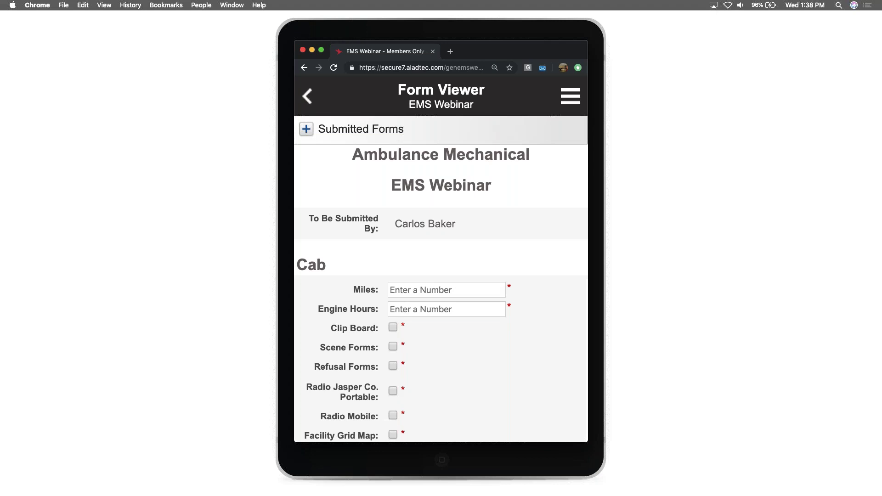
pyautogui.click(569, 96)
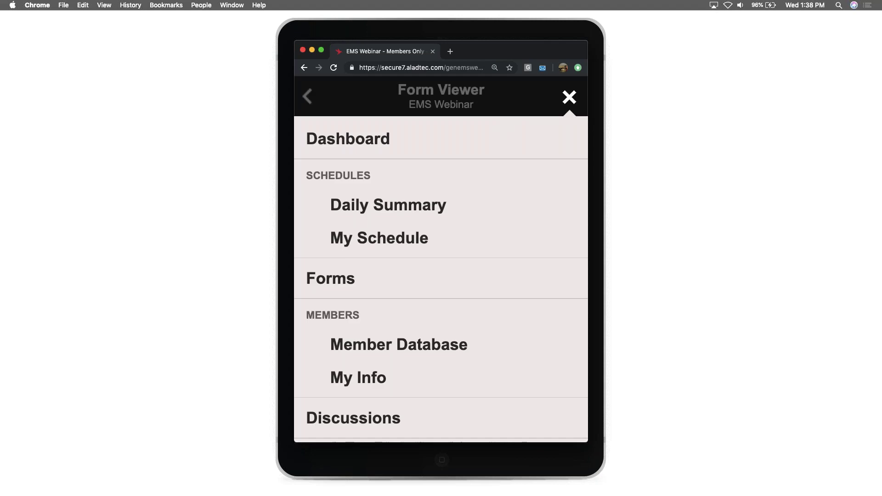
# Step: Return to the Dashboard, scroll past its shifts and admin tasks, and open the full site
pyautogui.click(365, 143)
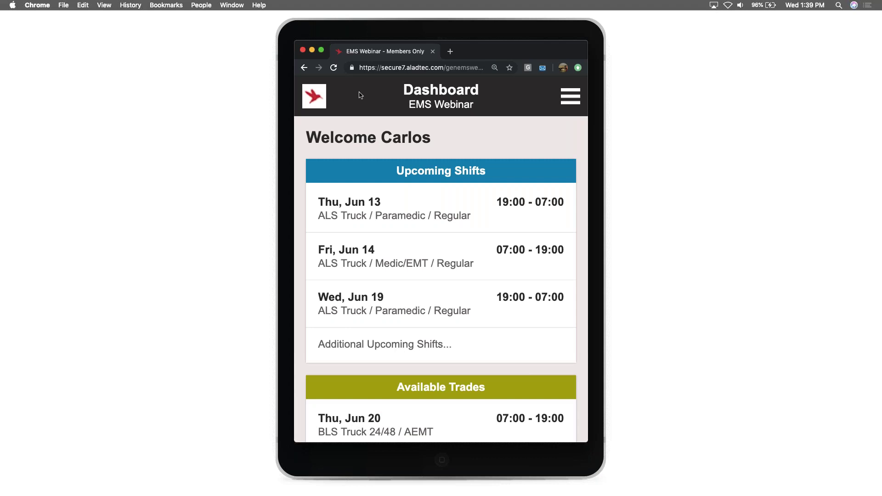
pyautogui.scroll(-7, 361, 95)
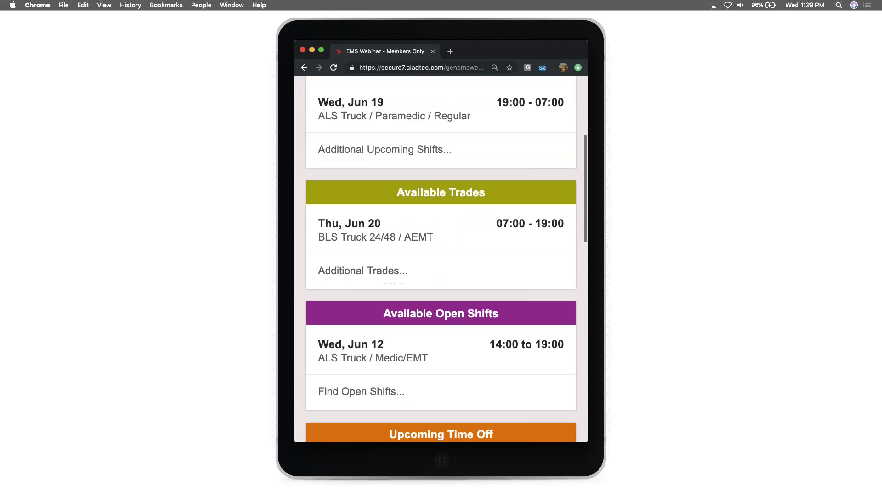
pyautogui.scroll(-10, 413, 303)
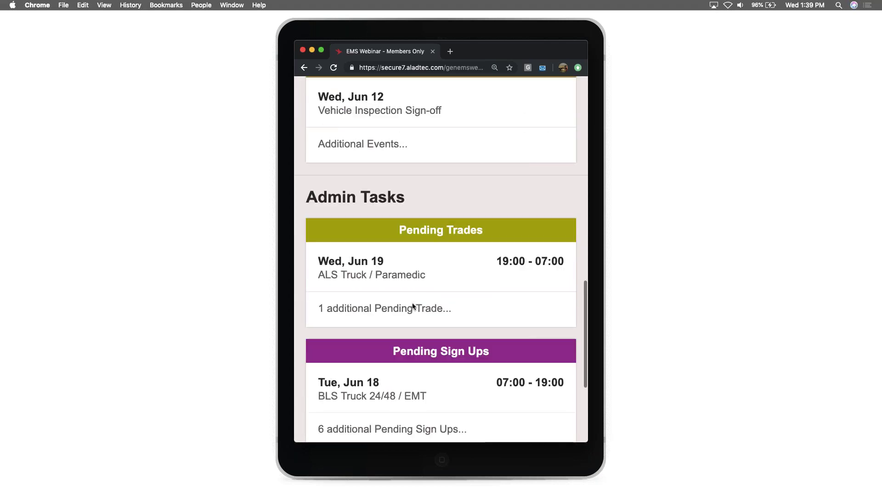
pyautogui.click(574, 416)
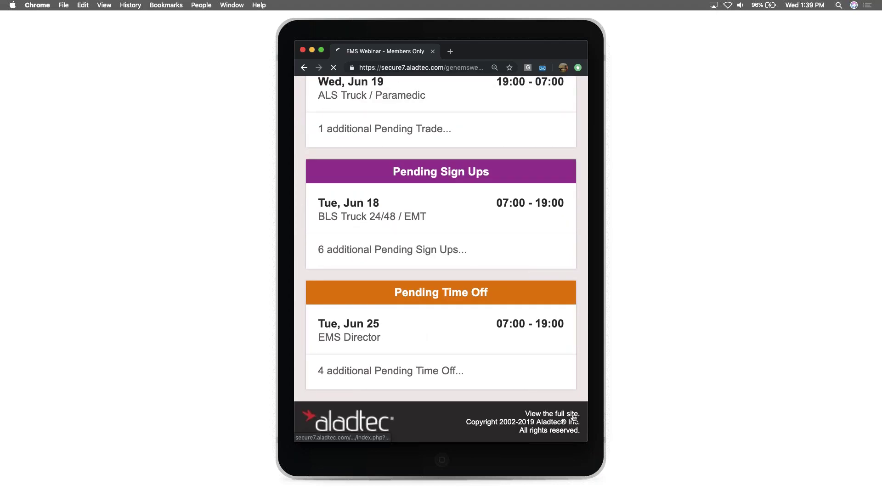
# Step: Go full screen, impersonate the system admin account, and open Setup from the EMS Webinar menu
pyautogui.click(322, 50)
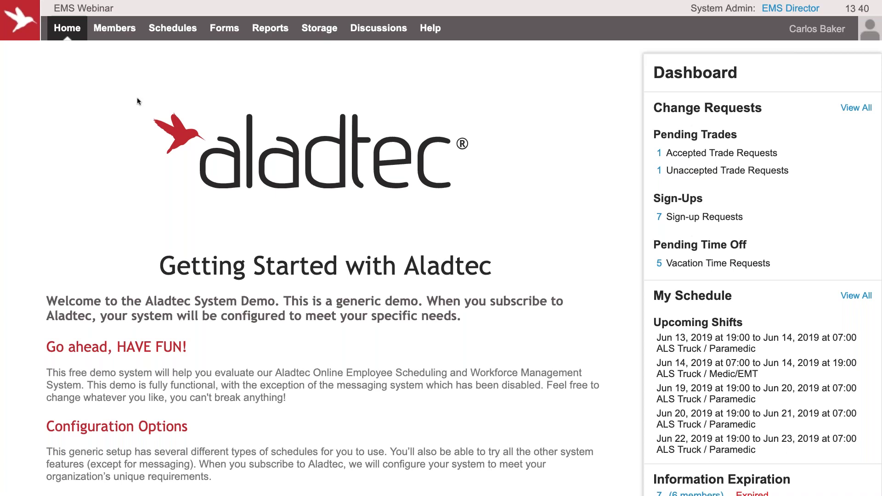
pyautogui.click(817, 29)
pyautogui.click(735, 63)
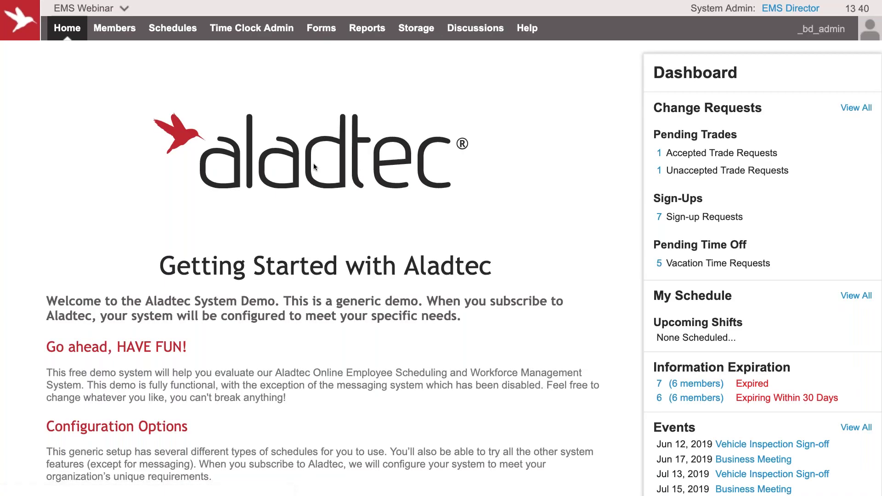
pyautogui.click(91, 10)
pyautogui.click(80, 33)
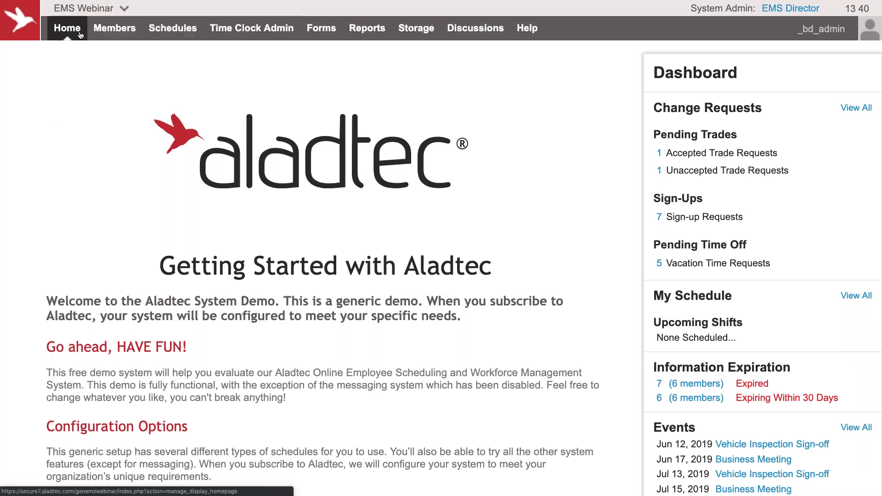
# Step: Enable Contiguous Hours, Minimum Time Off and Total Hours limits for the Full Time work group
pyautogui.click(61, 311)
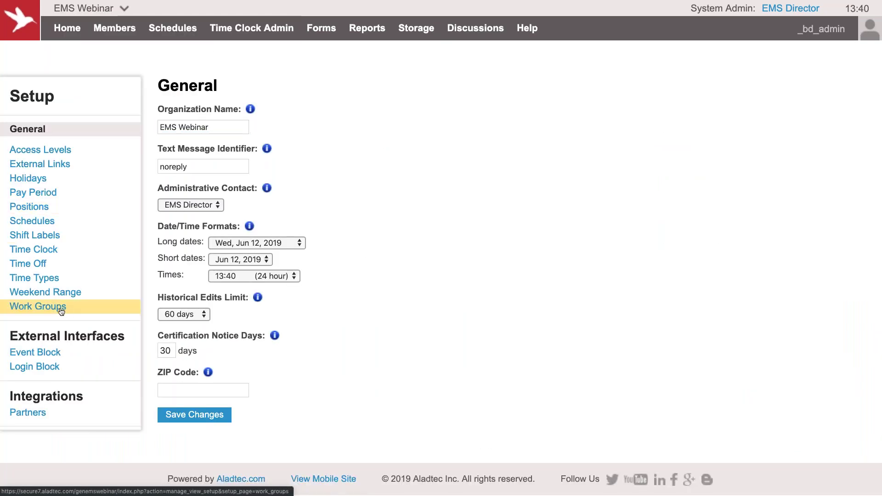
pyautogui.click(284, 139)
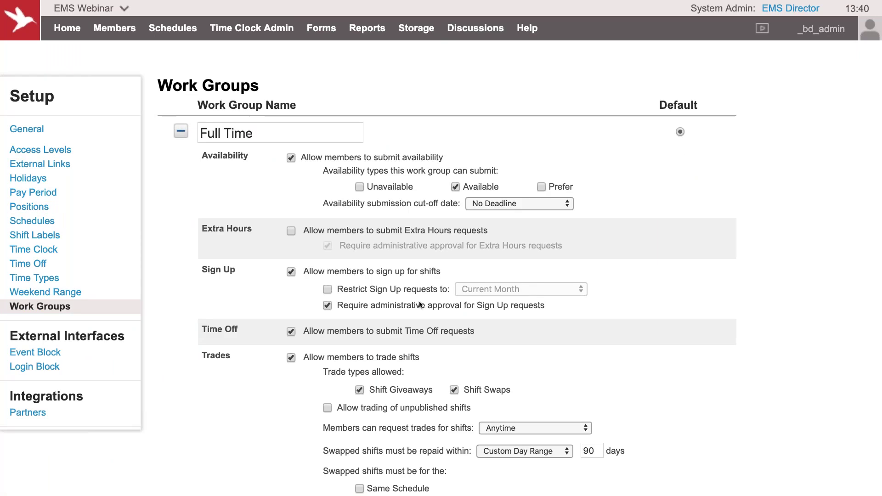
pyautogui.scroll(-10, 419, 301)
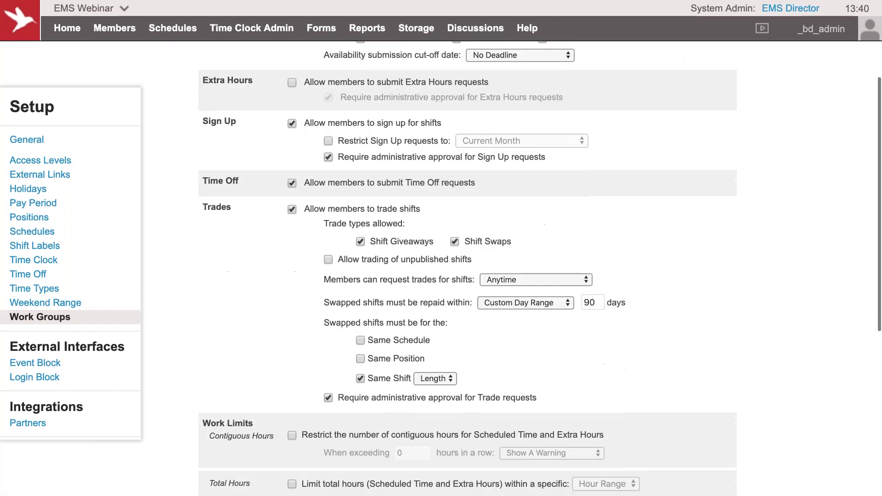
pyautogui.click(291, 214)
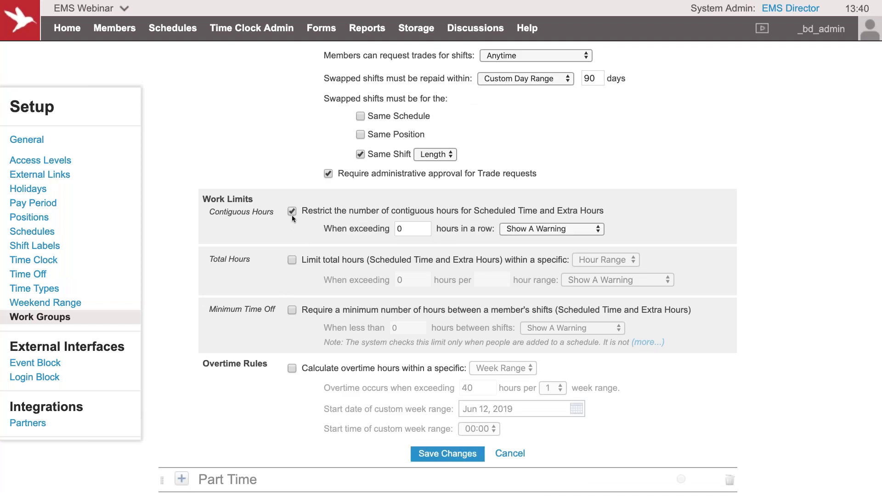
pyautogui.click(292, 311)
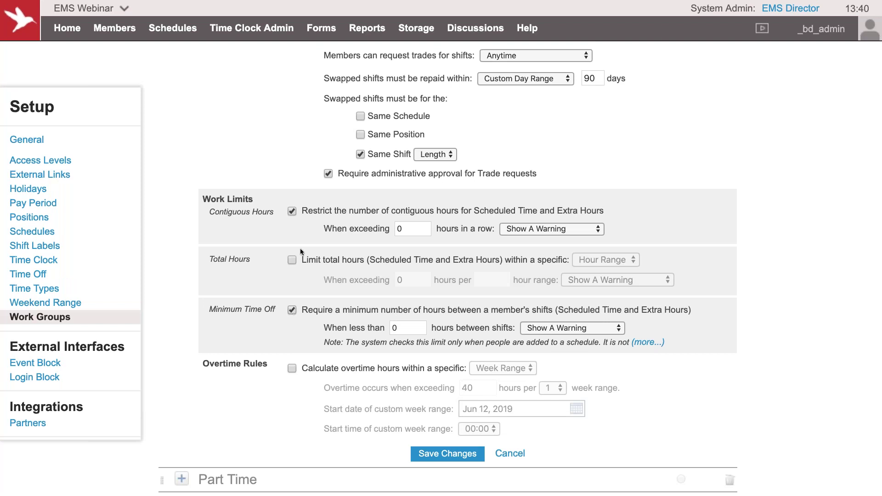
pyautogui.click(292, 262)
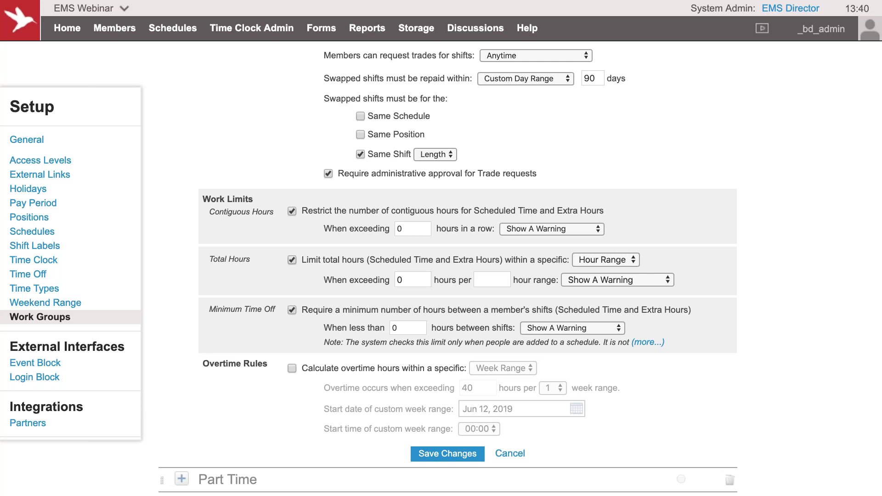
# Step: Set exceeding contiguous hours to Do Not Allow
pyautogui.tripleClick(242, 307)
pyautogui.click(229, 327)
pyautogui.click(554, 233)
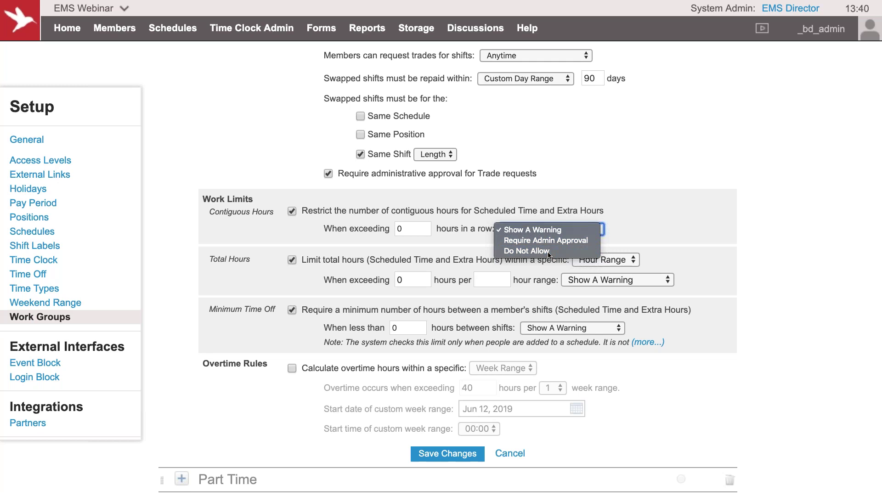
pyautogui.click(552, 252)
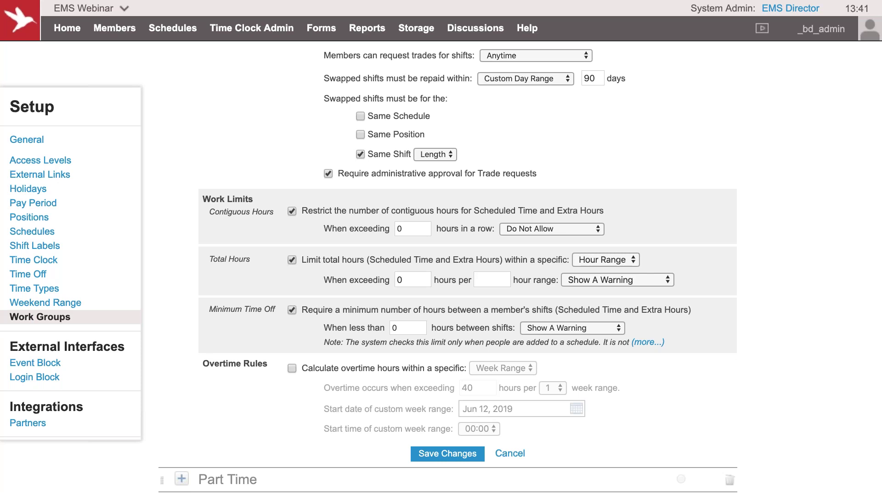
# Step: Leave Work Groups unsaved for the Hourly Editor, then open the Scheduled Time Report
pyautogui.moveTo(172, 28)
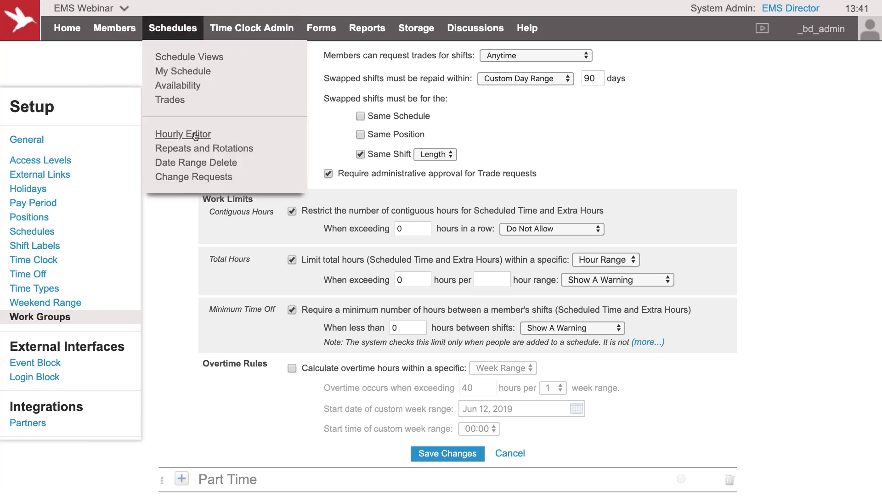
pyautogui.click(183, 134)
pyautogui.click(516, 165)
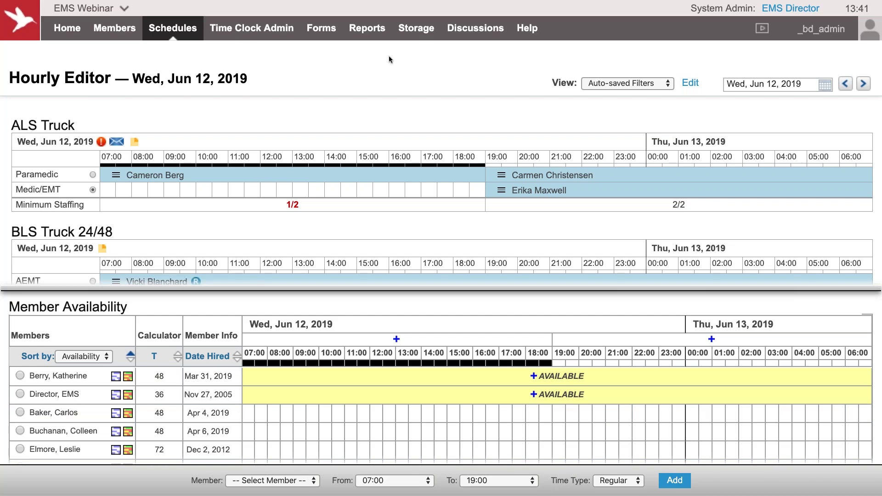
pyautogui.moveTo(367, 28)
pyautogui.click(375, 131)
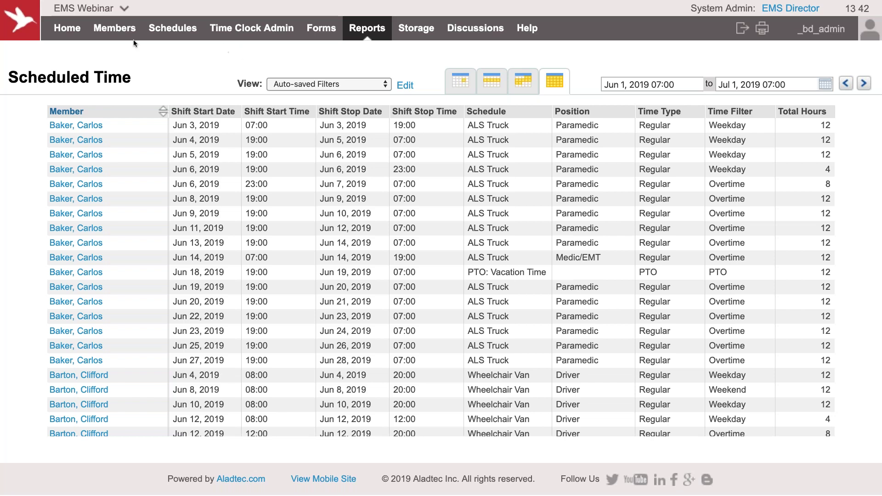
# Step: Open the first member's edit form in the Member Database and scroll to Certifications
pyautogui.click(112, 30)
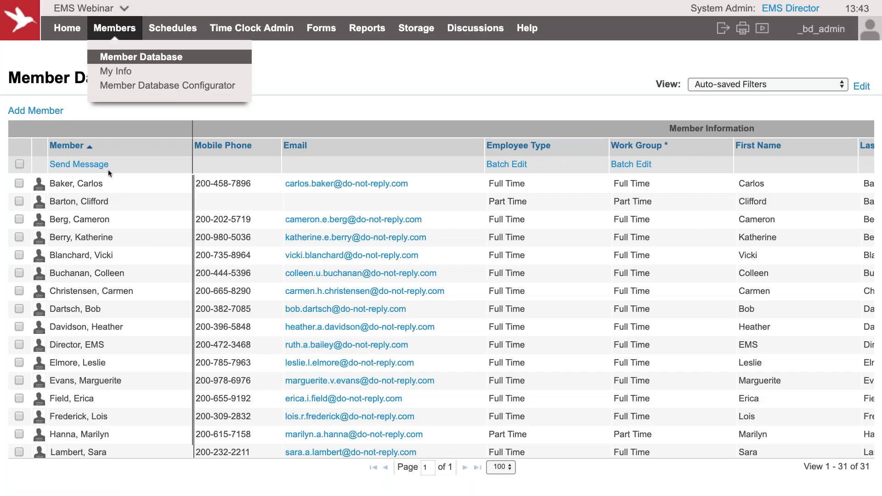
pyautogui.click(91, 184)
pyautogui.click(95, 202)
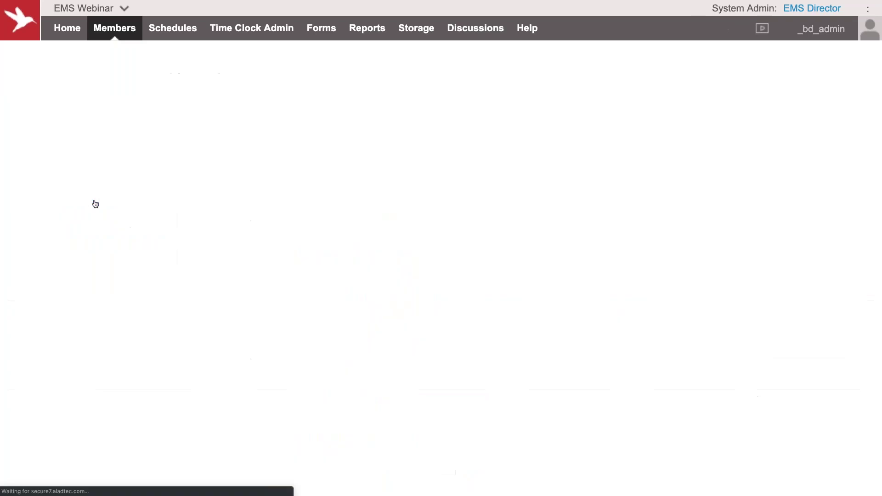
pyautogui.scroll(-15, 222, 308)
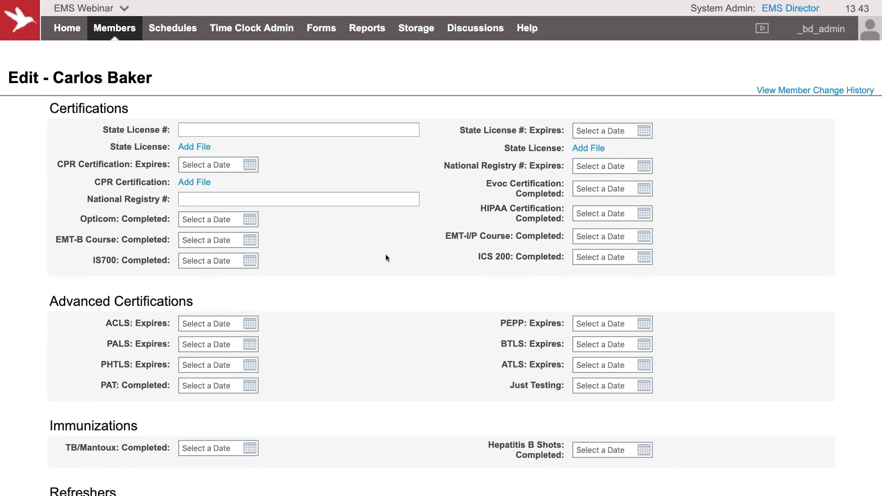
# Step: Add a new default-named section with two Date fields in the Member Database Configurator
pyautogui.moveTo(122, 17)
pyautogui.click(138, 87)
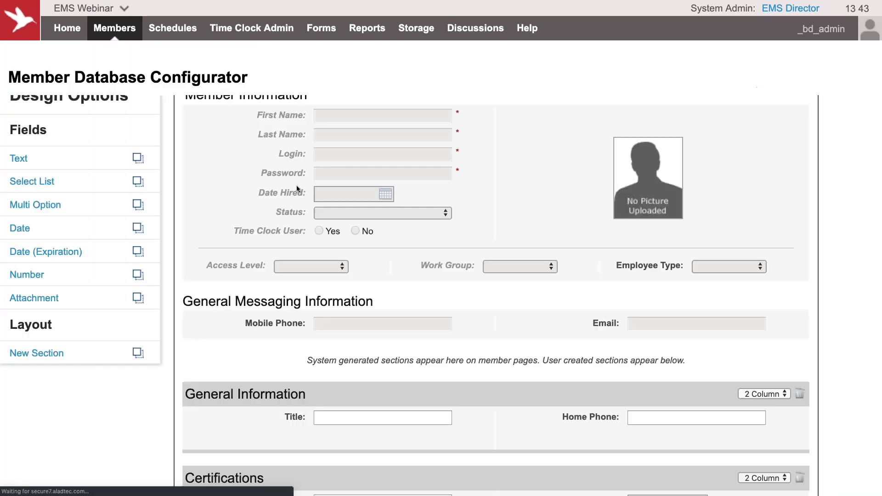
pyautogui.scroll(-10, 324, 232)
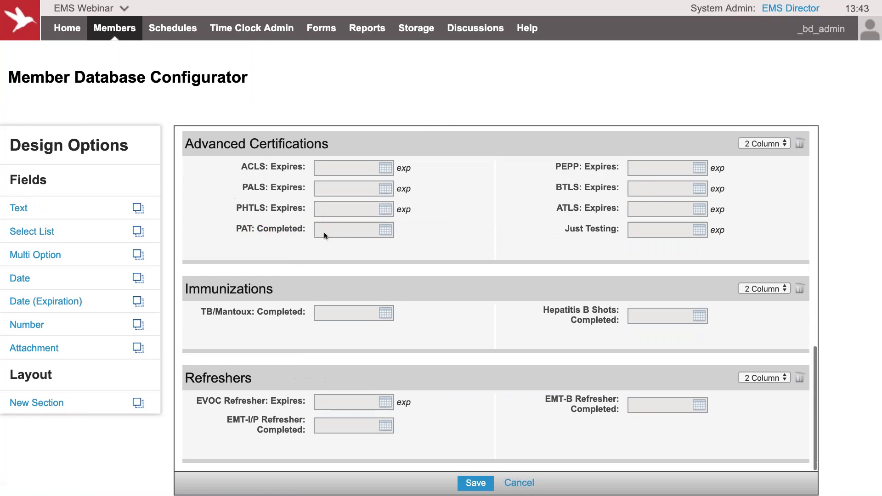
pyautogui.click(63, 401)
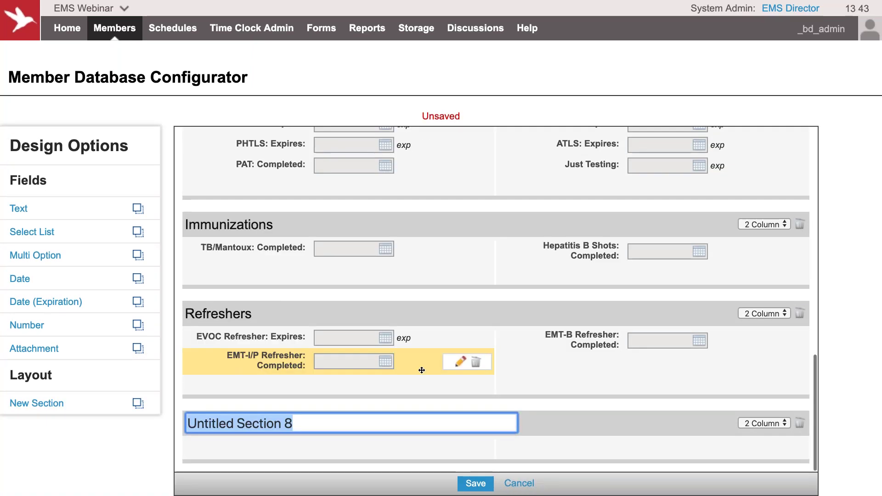
pyautogui.click(303, 443)
pyautogui.moveTo(48, 277); pyautogui.dragTo(227, 445)
pyautogui.moveTo(50, 276)
pyautogui.mouseDown()
pyautogui.moveTo(280, 451)
pyautogui.moveTo(285, 464)
pyautogui.moveTo(294, 455)
pyautogui.mouseUp()
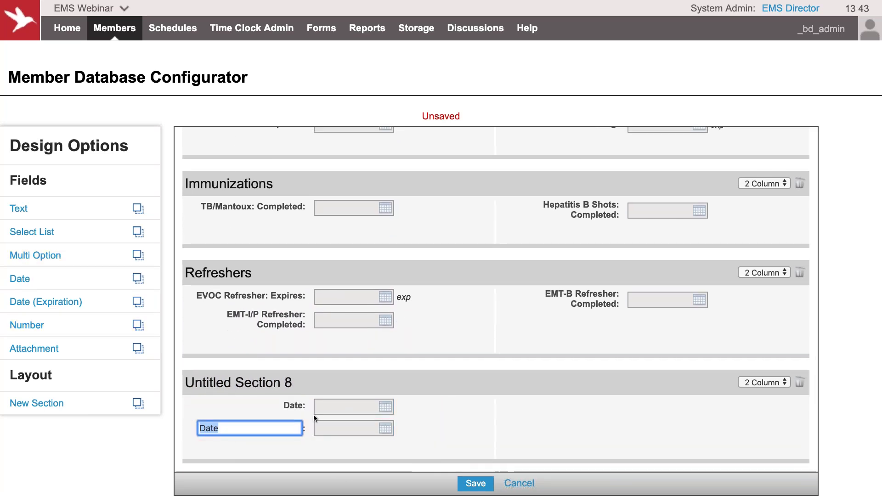
# Step: Label the two date fields 'Promotion Date' and 'Step Increase'
pyautogui.write('Pr')
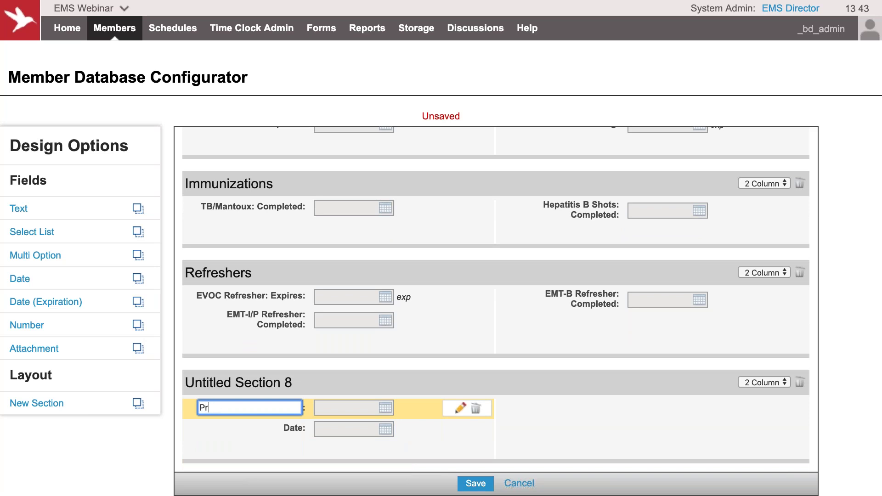
pyautogui.write('omotion Date')
pyautogui.press('Return')
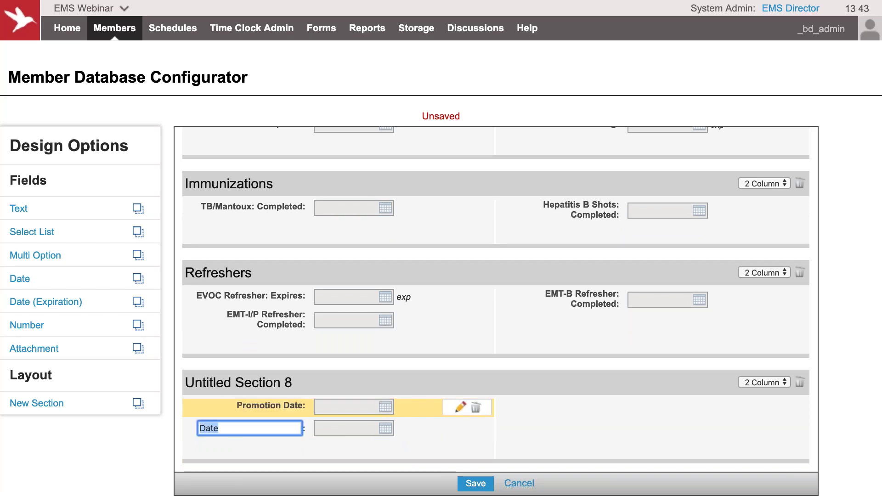
pyautogui.click(294, 428)
pyautogui.write('Step increase')
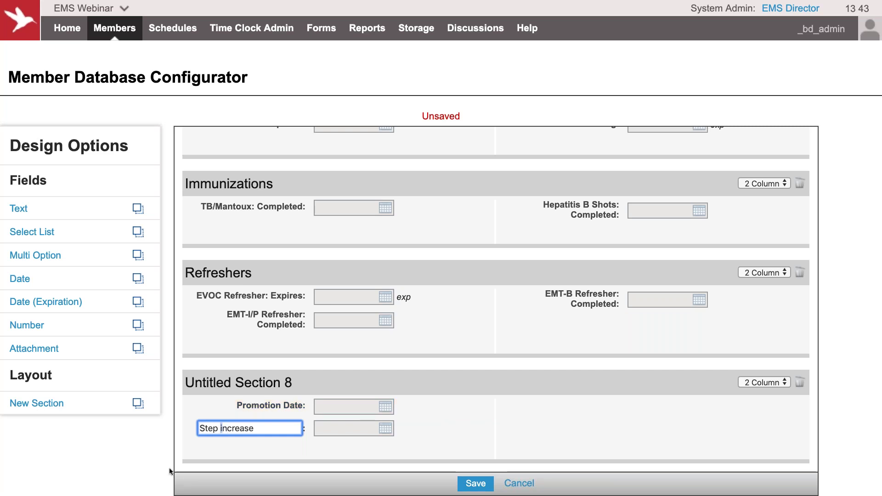
pyautogui.press('BackSpace')
pyautogui.write('I')
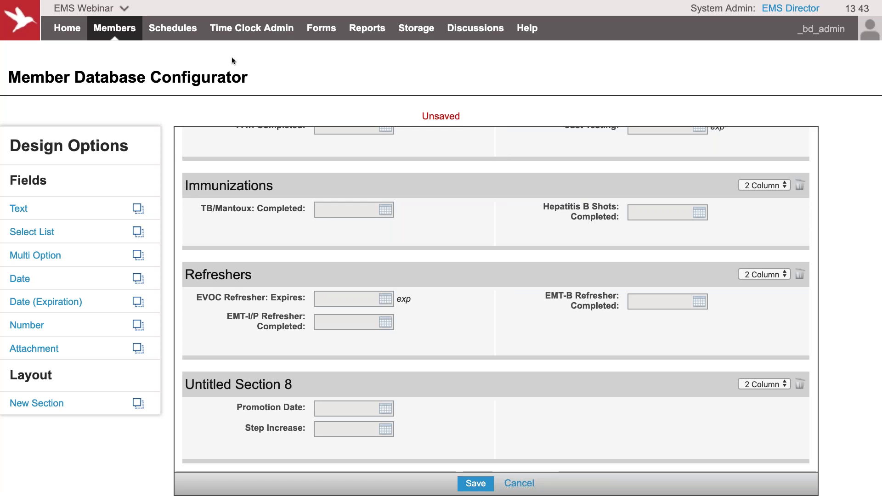
pyautogui.click(172, 38)
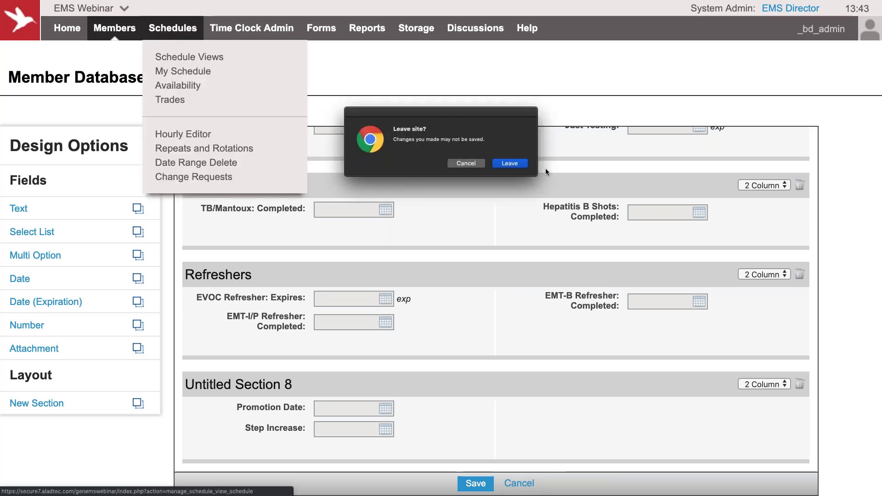
# Step: Leave the configurator without saving changes, then open the organization Setup General page
pyautogui.click(500, 164)
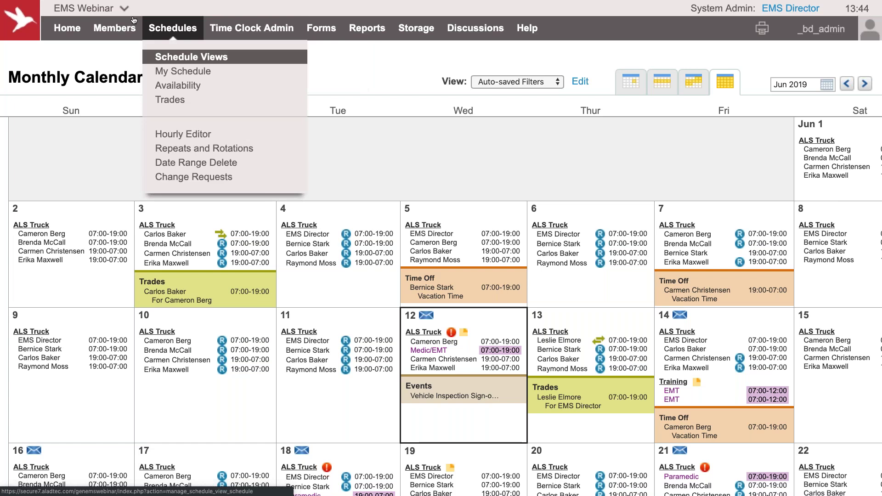
pyautogui.click(71, 32)
# Step: Show the Time Clock setup page with its 10-minute clock in/out grace periods
pyautogui.click(296, 196)
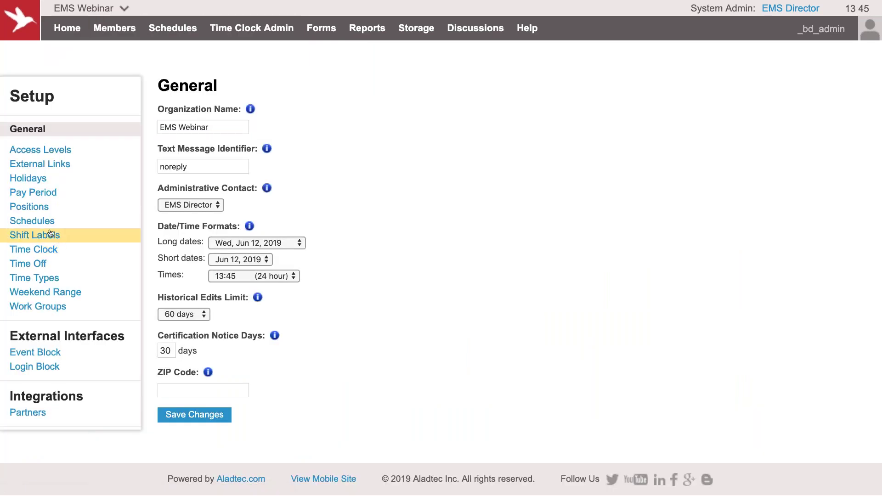
pyautogui.click(49, 251)
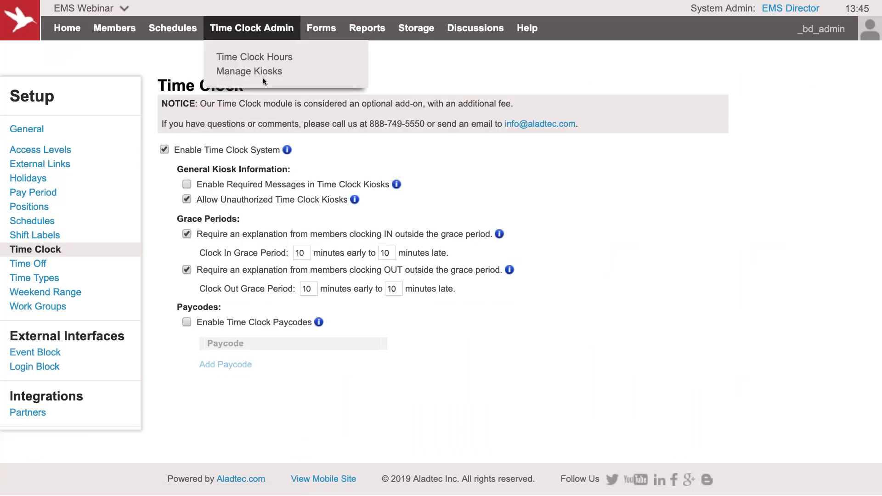